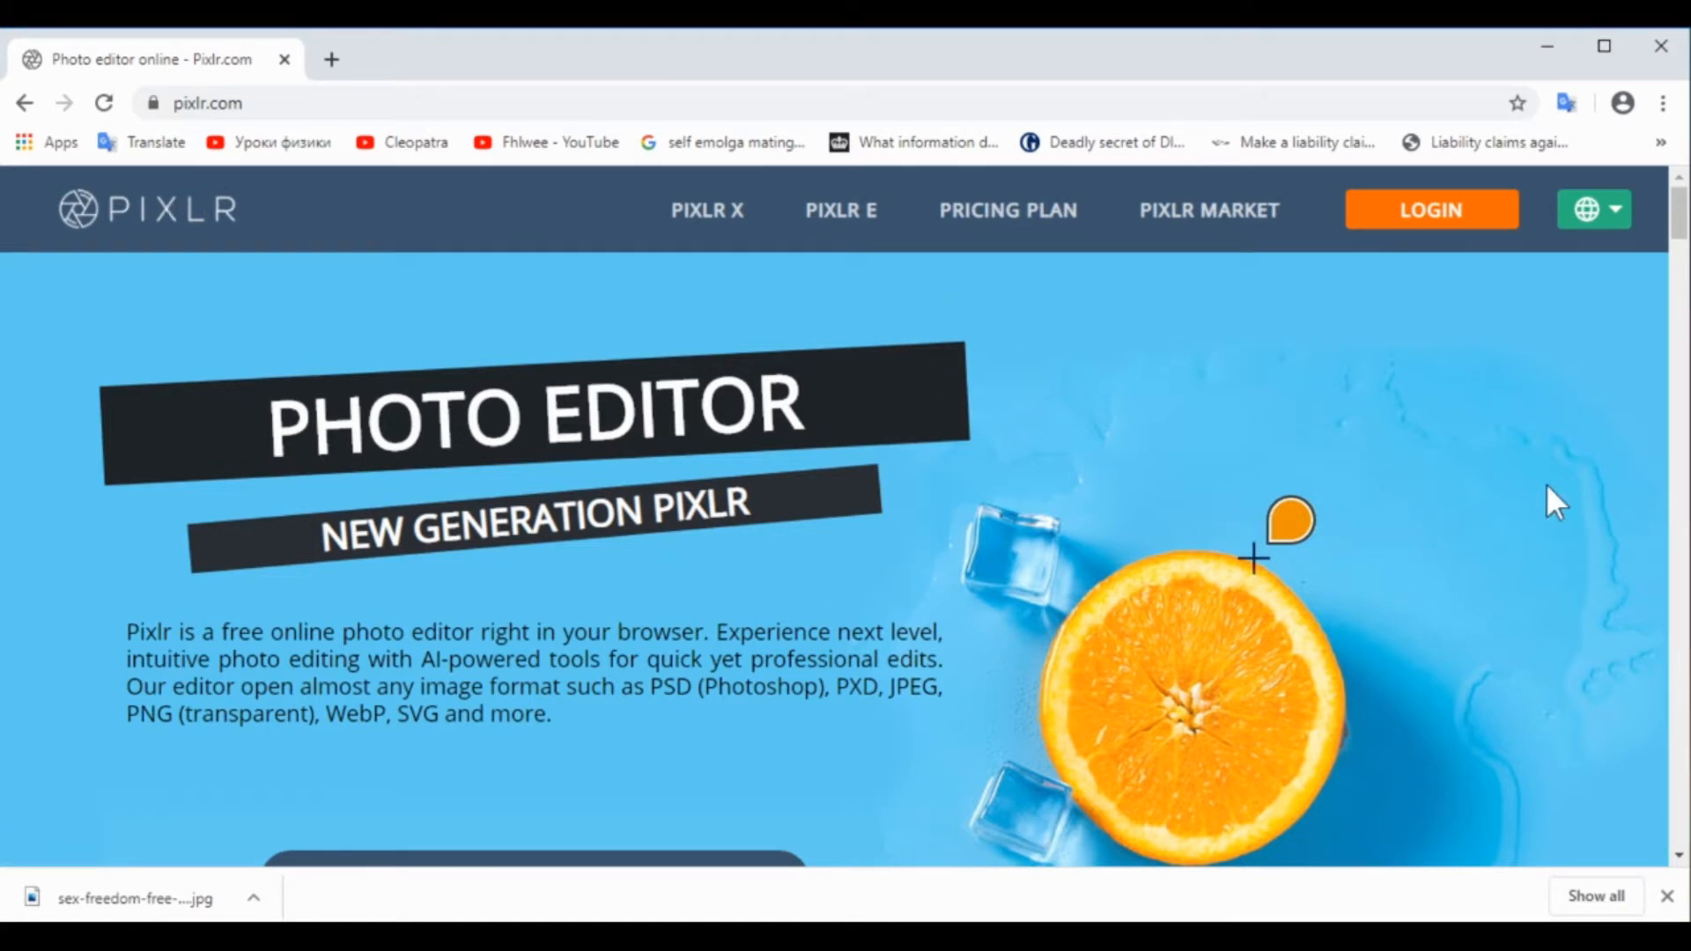
Create a new Full HD image of 1920 x 1080 px in Pixlr E without a background
{"action": "left_click", "coordinate": [1666, 896]}
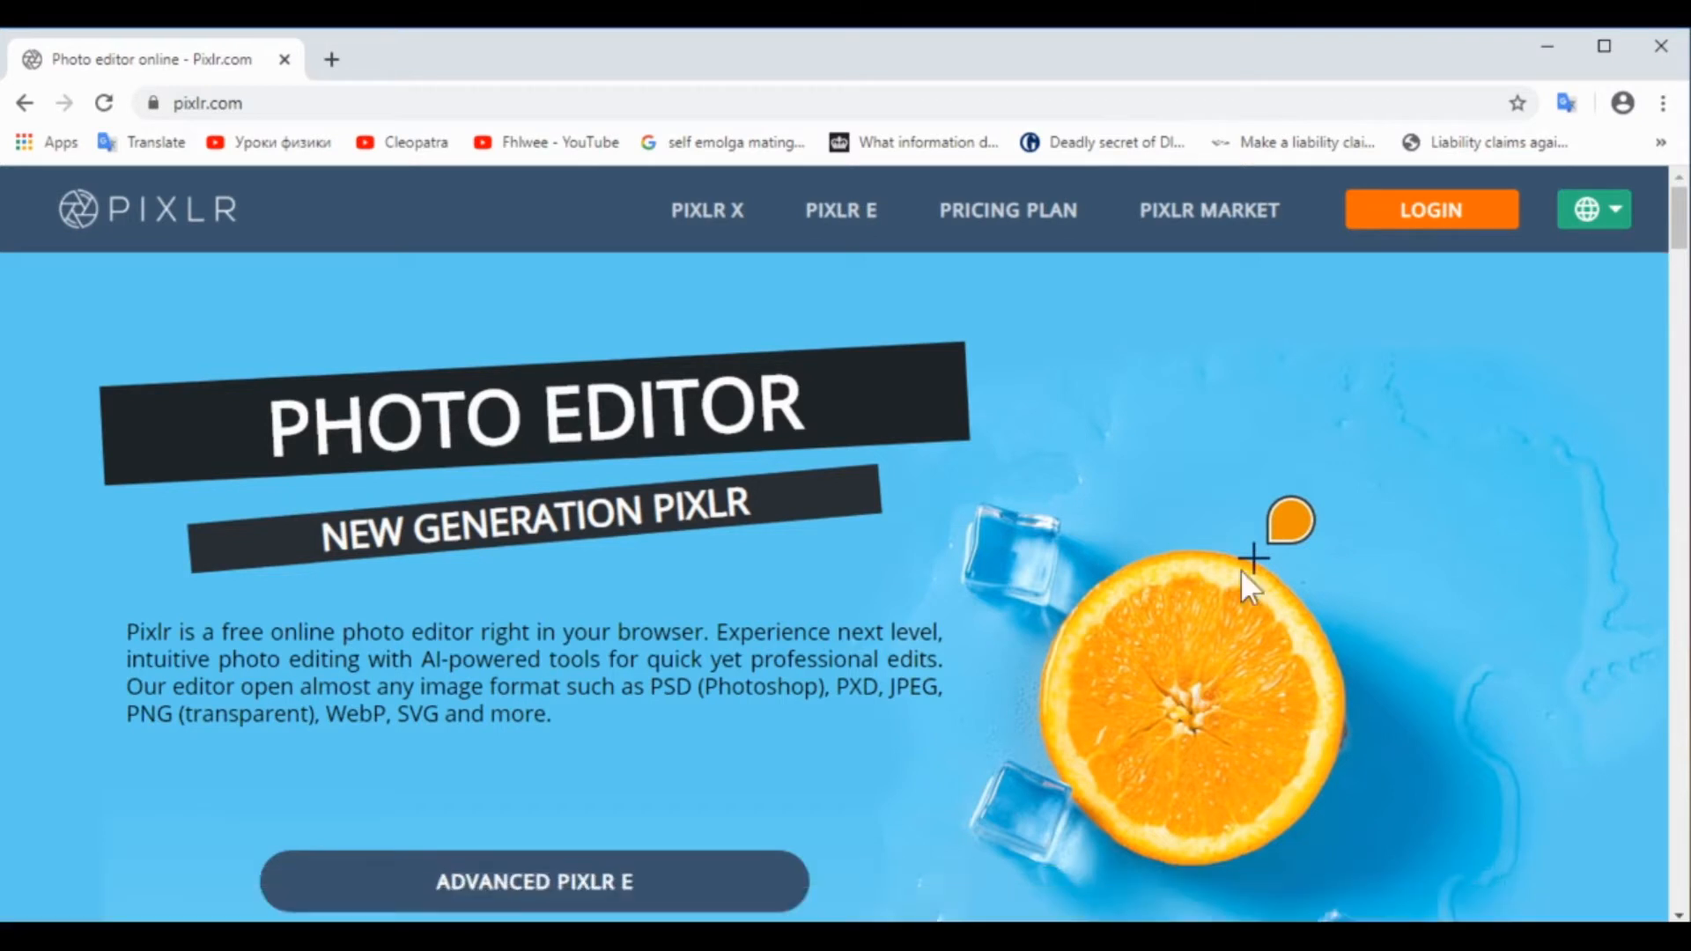
{"action": "left_click", "coordinate": [840, 220]}
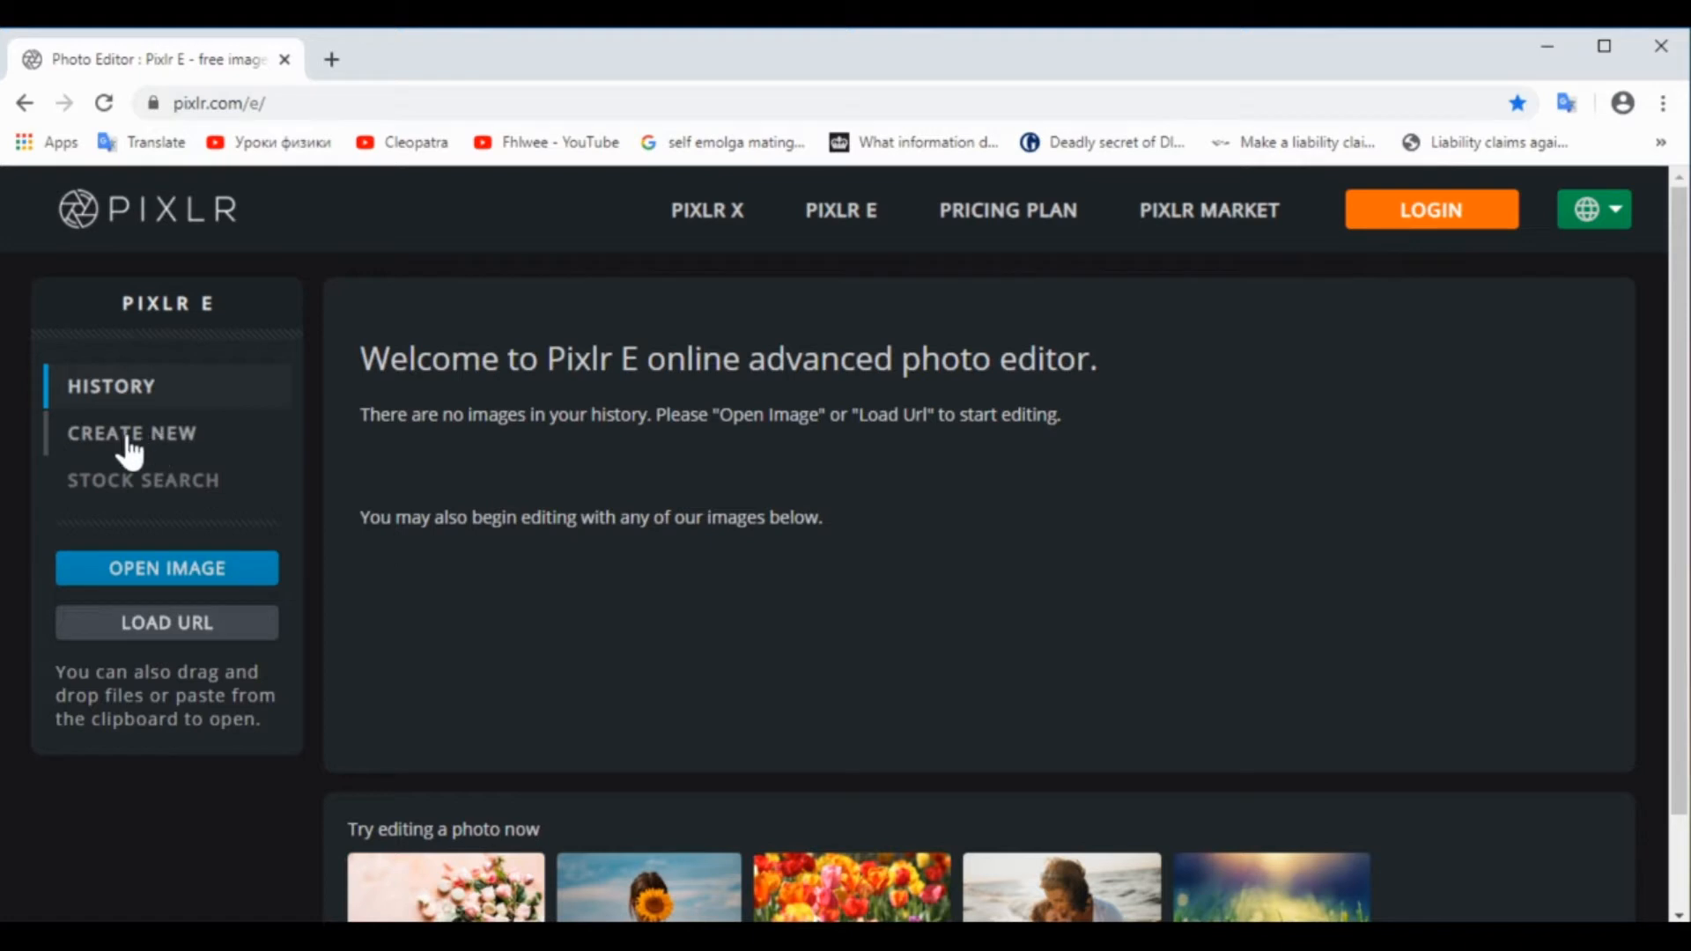
{"action": "left_click", "coordinate": [176, 455]}
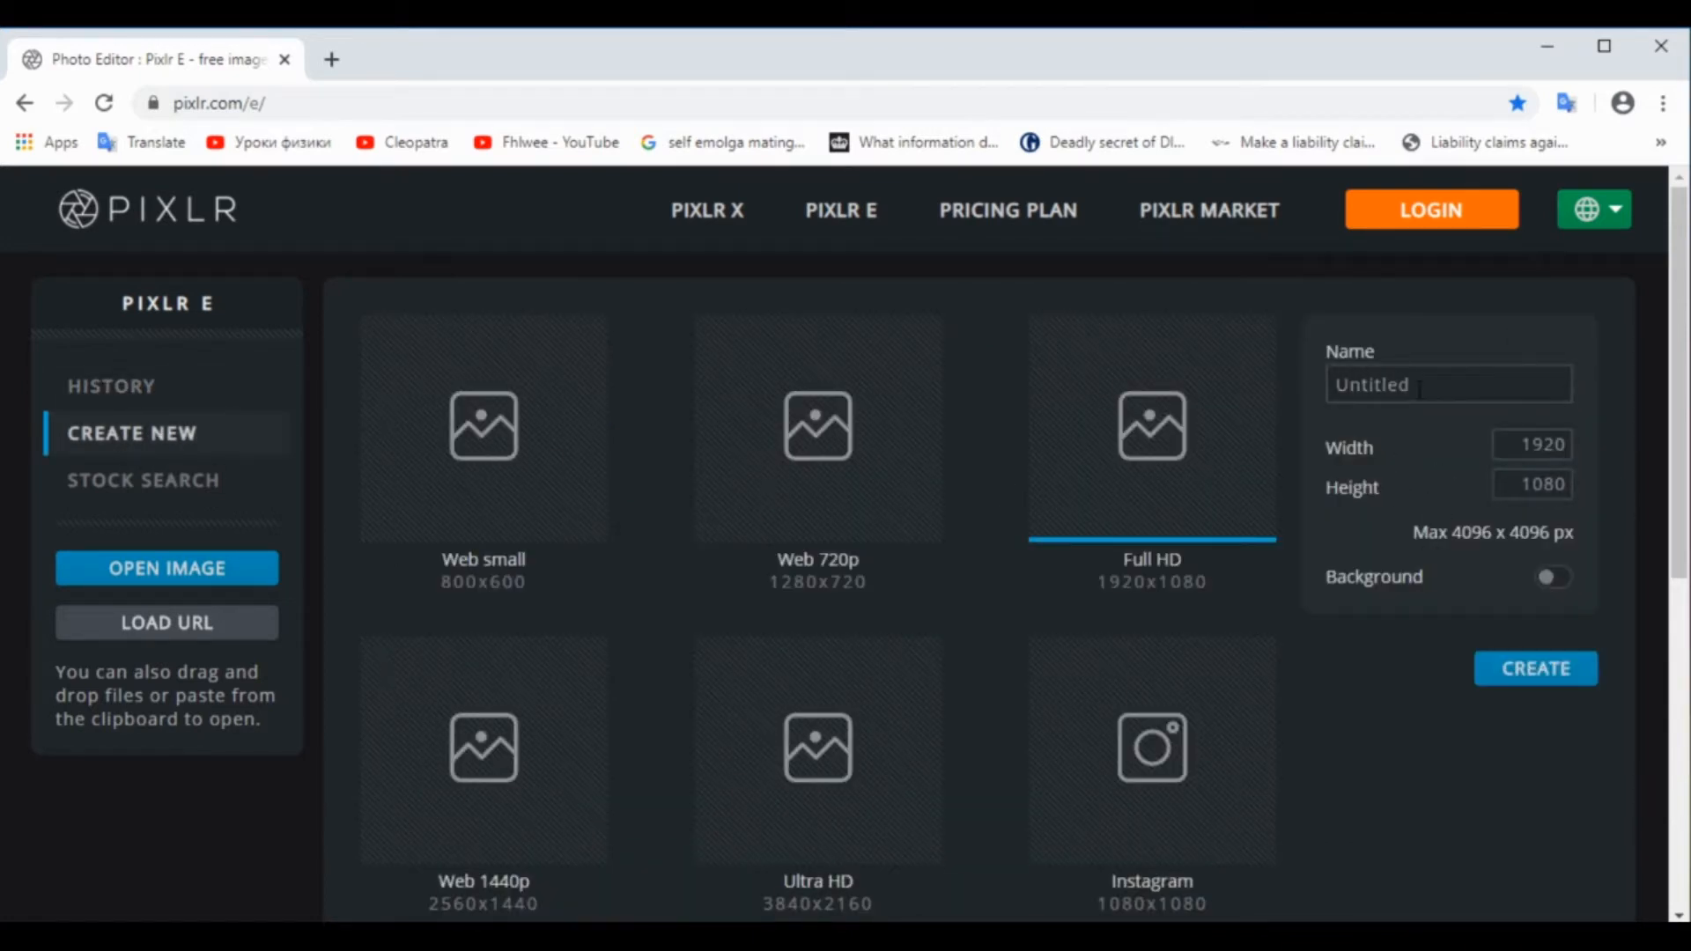
{"action": "left_click", "coordinate": [1490, 445]}
{"action": "left_click", "coordinate": [1532, 676]}
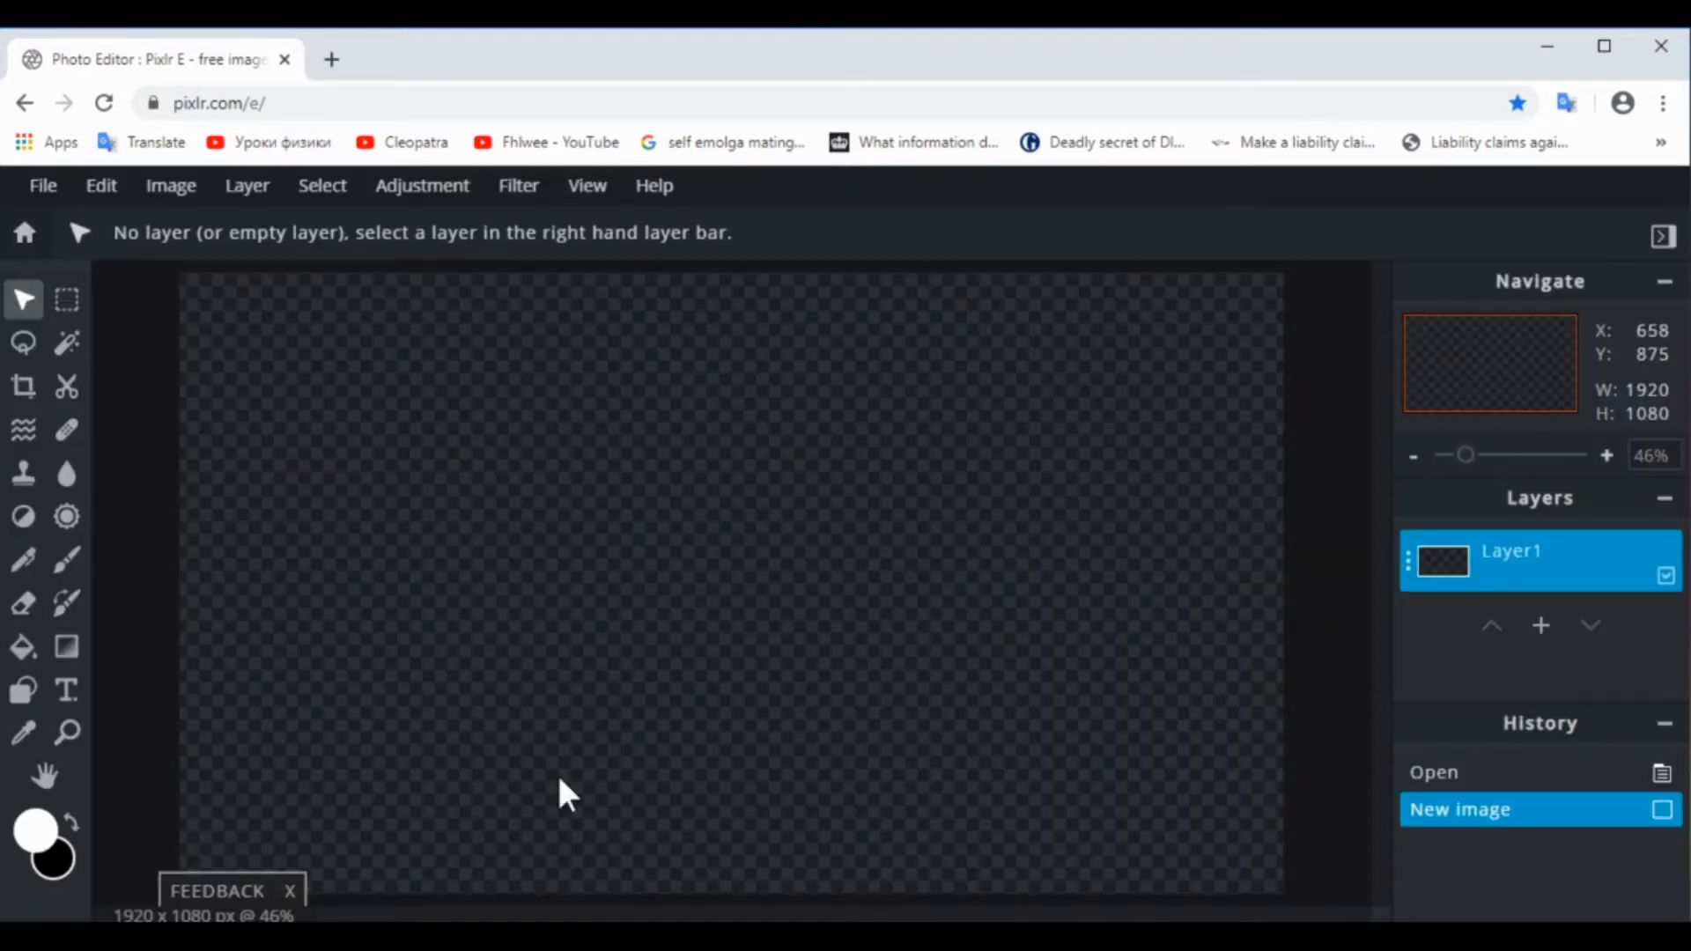
{"action": "left_click", "coordinate": [289, 888]}
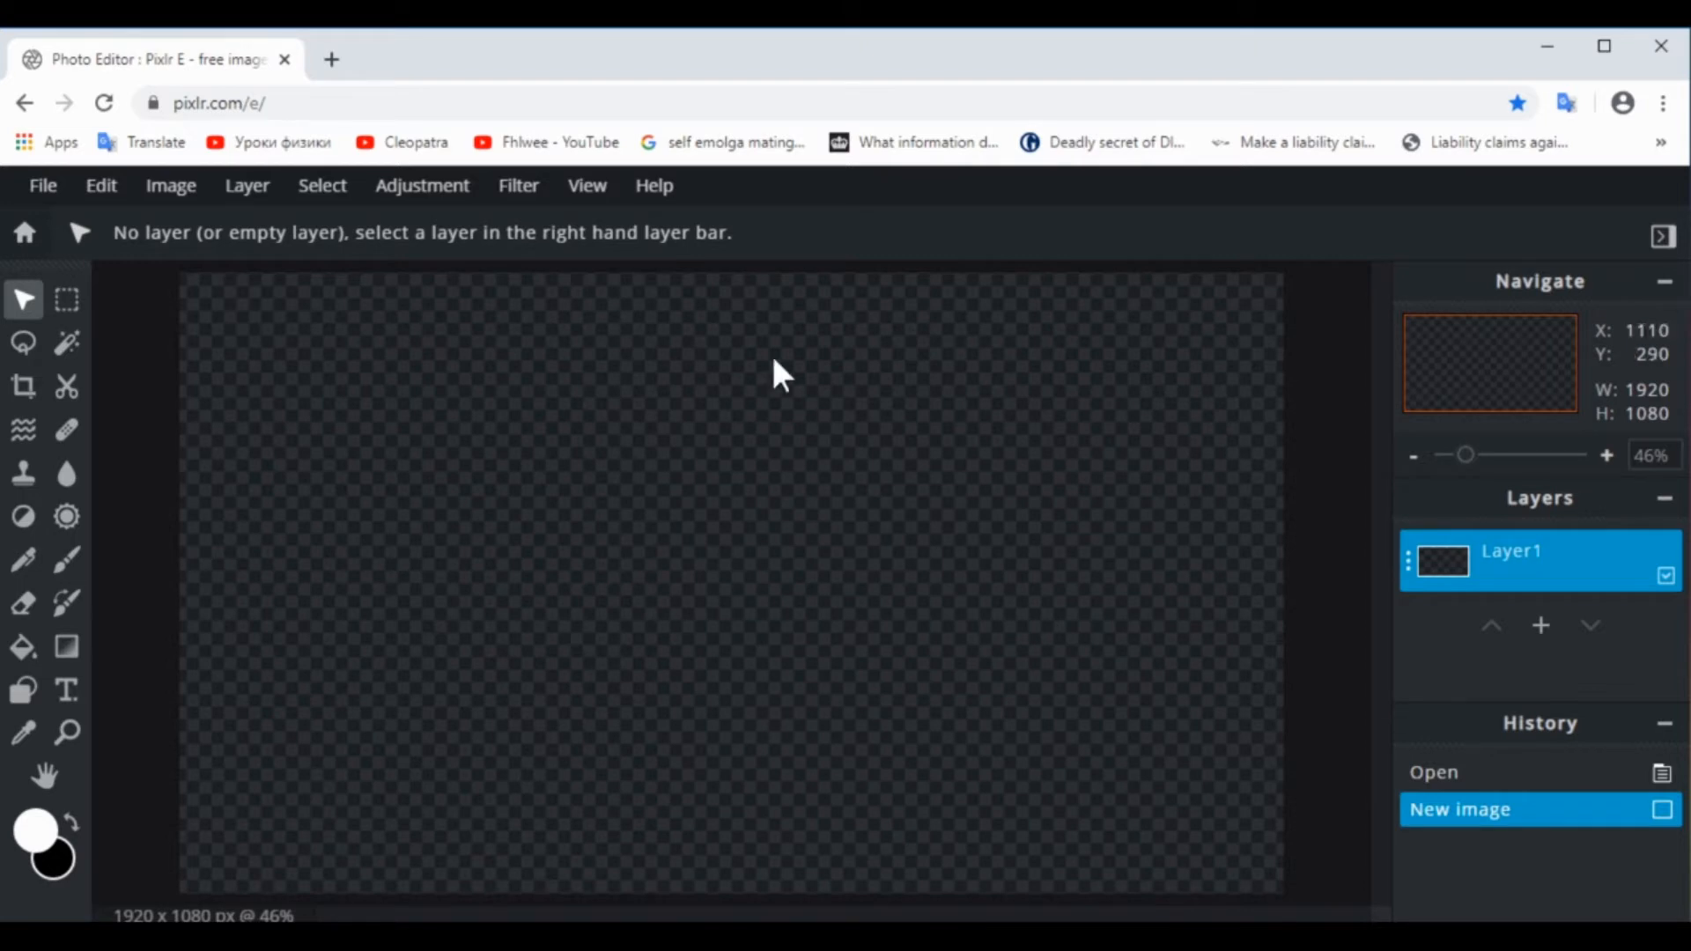
Toggle the editor to light mode and back to dark mode
{"action": "left_click", "coordinate": [585, 187]}
{"action": "left_click", "coordinate": [655, 529]}
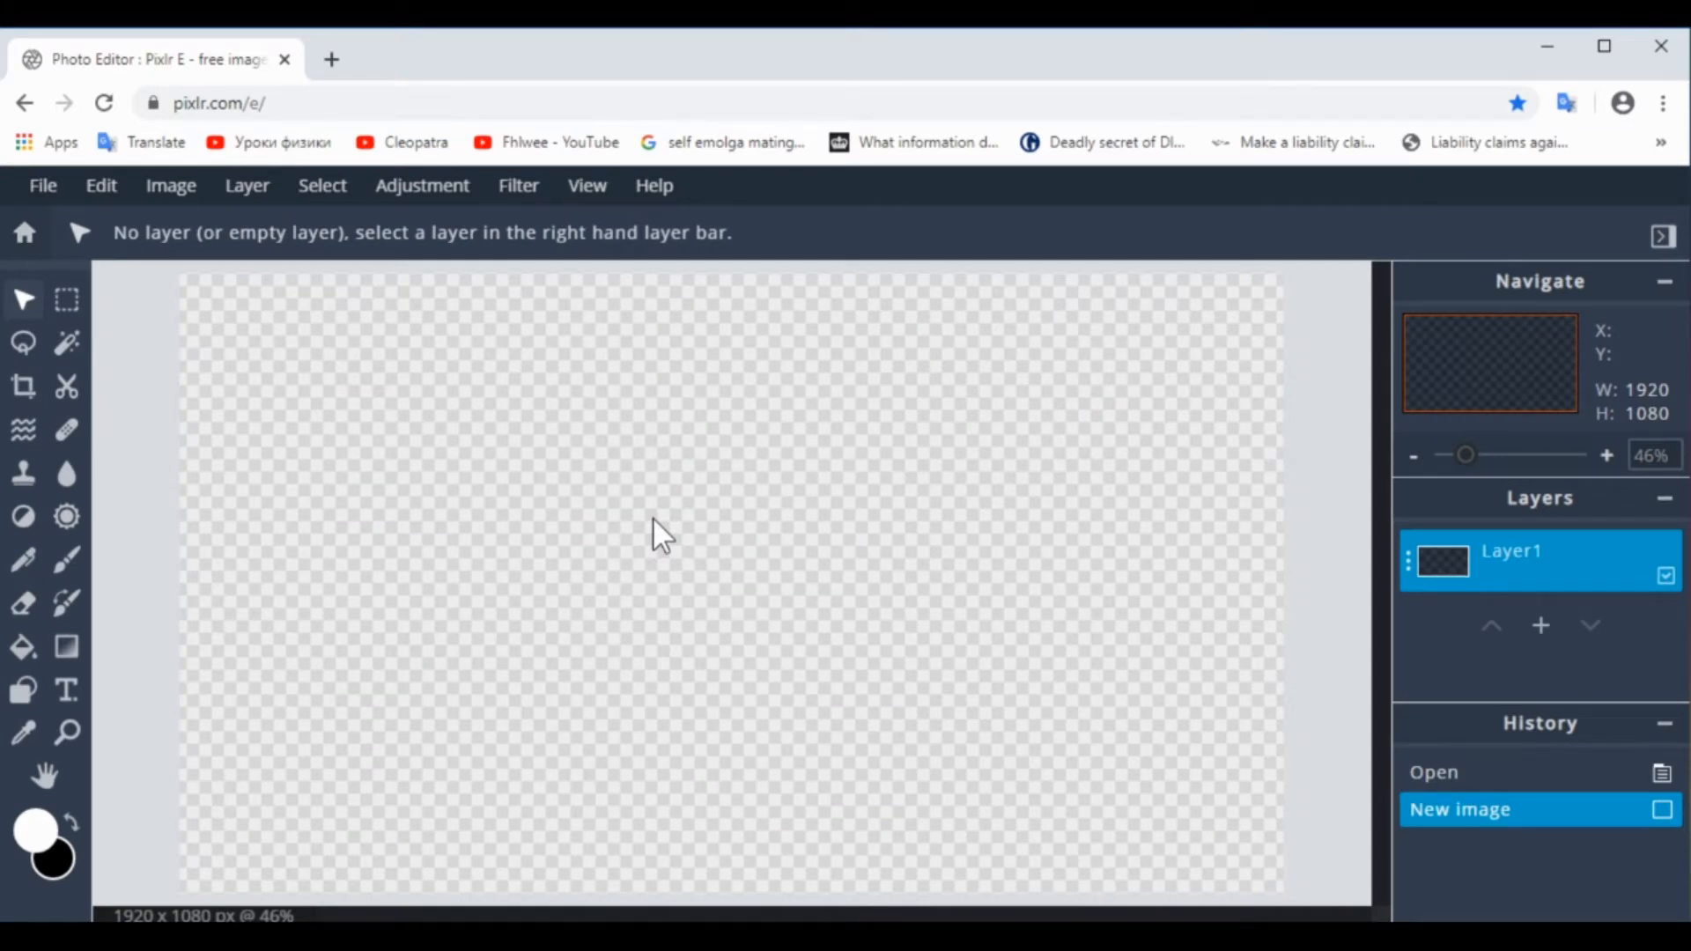
{"action": "left_click", "coordinate": [594, 194]}
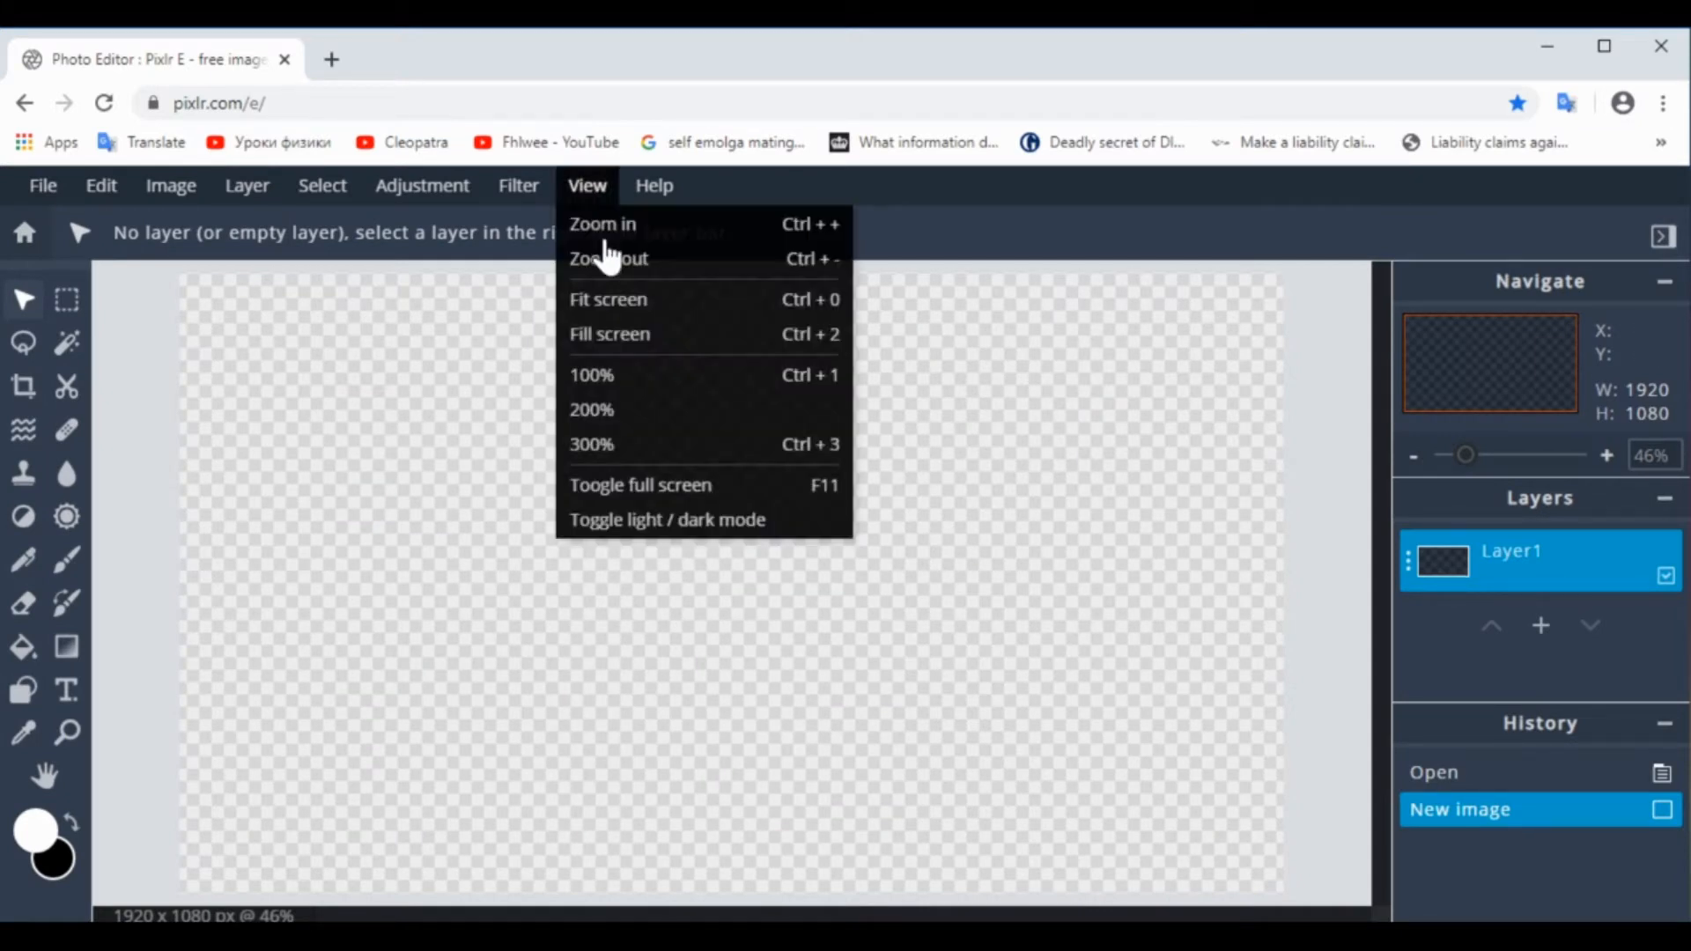
{"action": "left_click", "coordinate": [648, 521]}
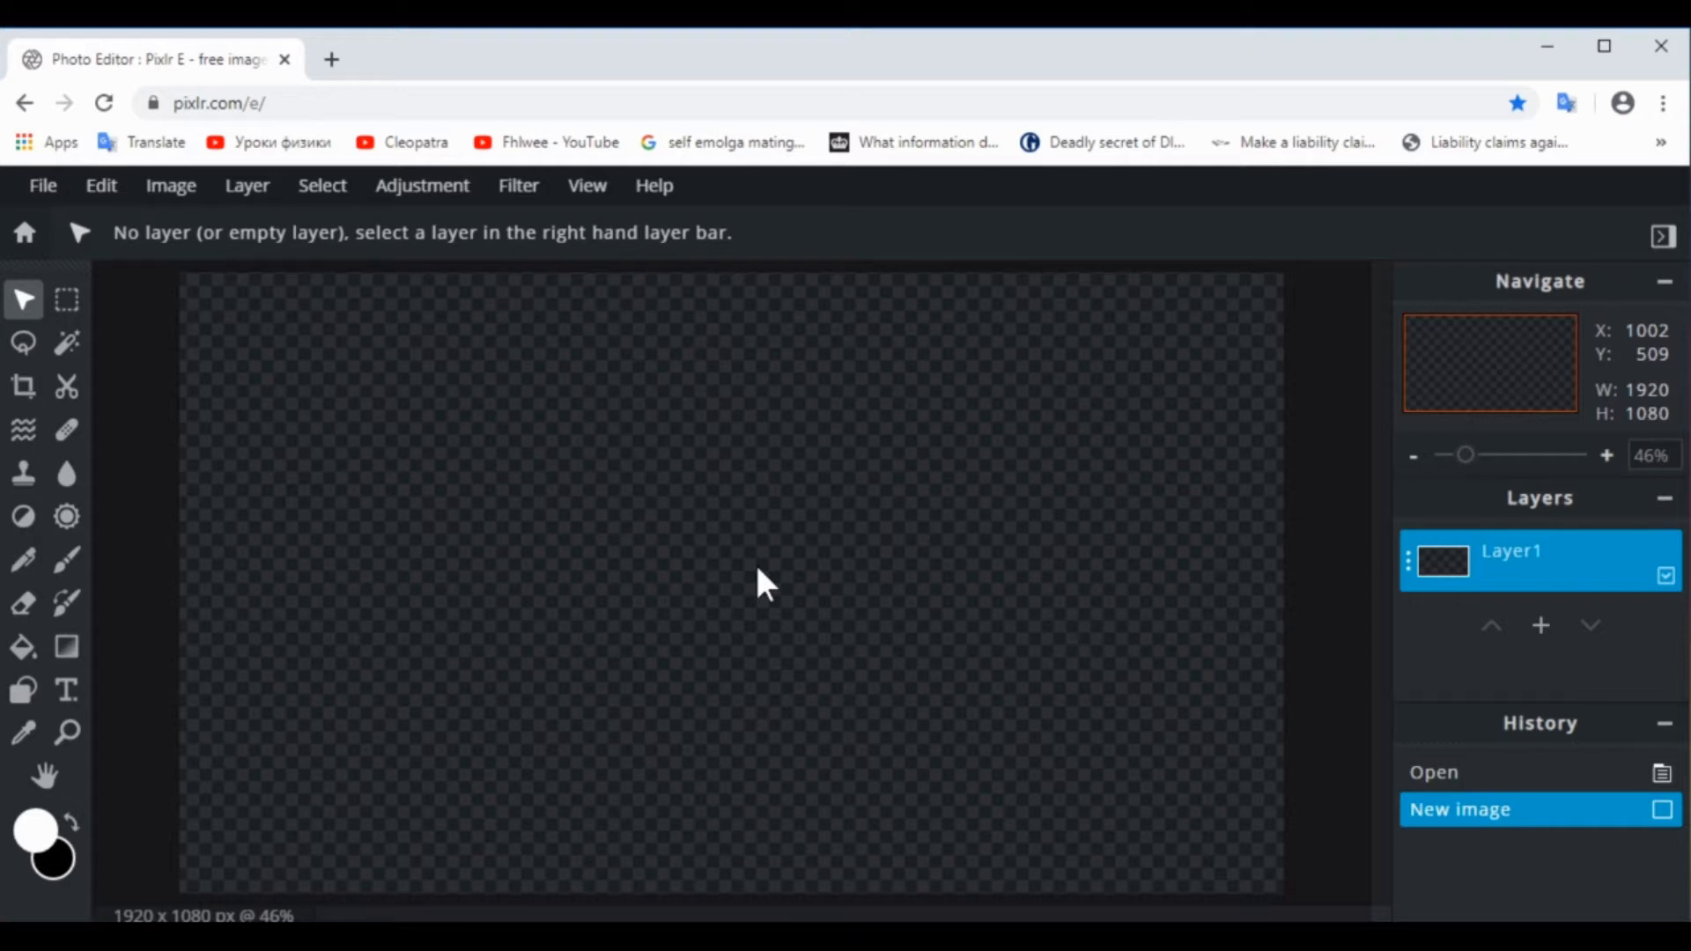
Add camera.png as an image layer and scale it down to about 129 x 97 px near the canvas centre
{"action": "left_click", "coordinate": [247, 187]}
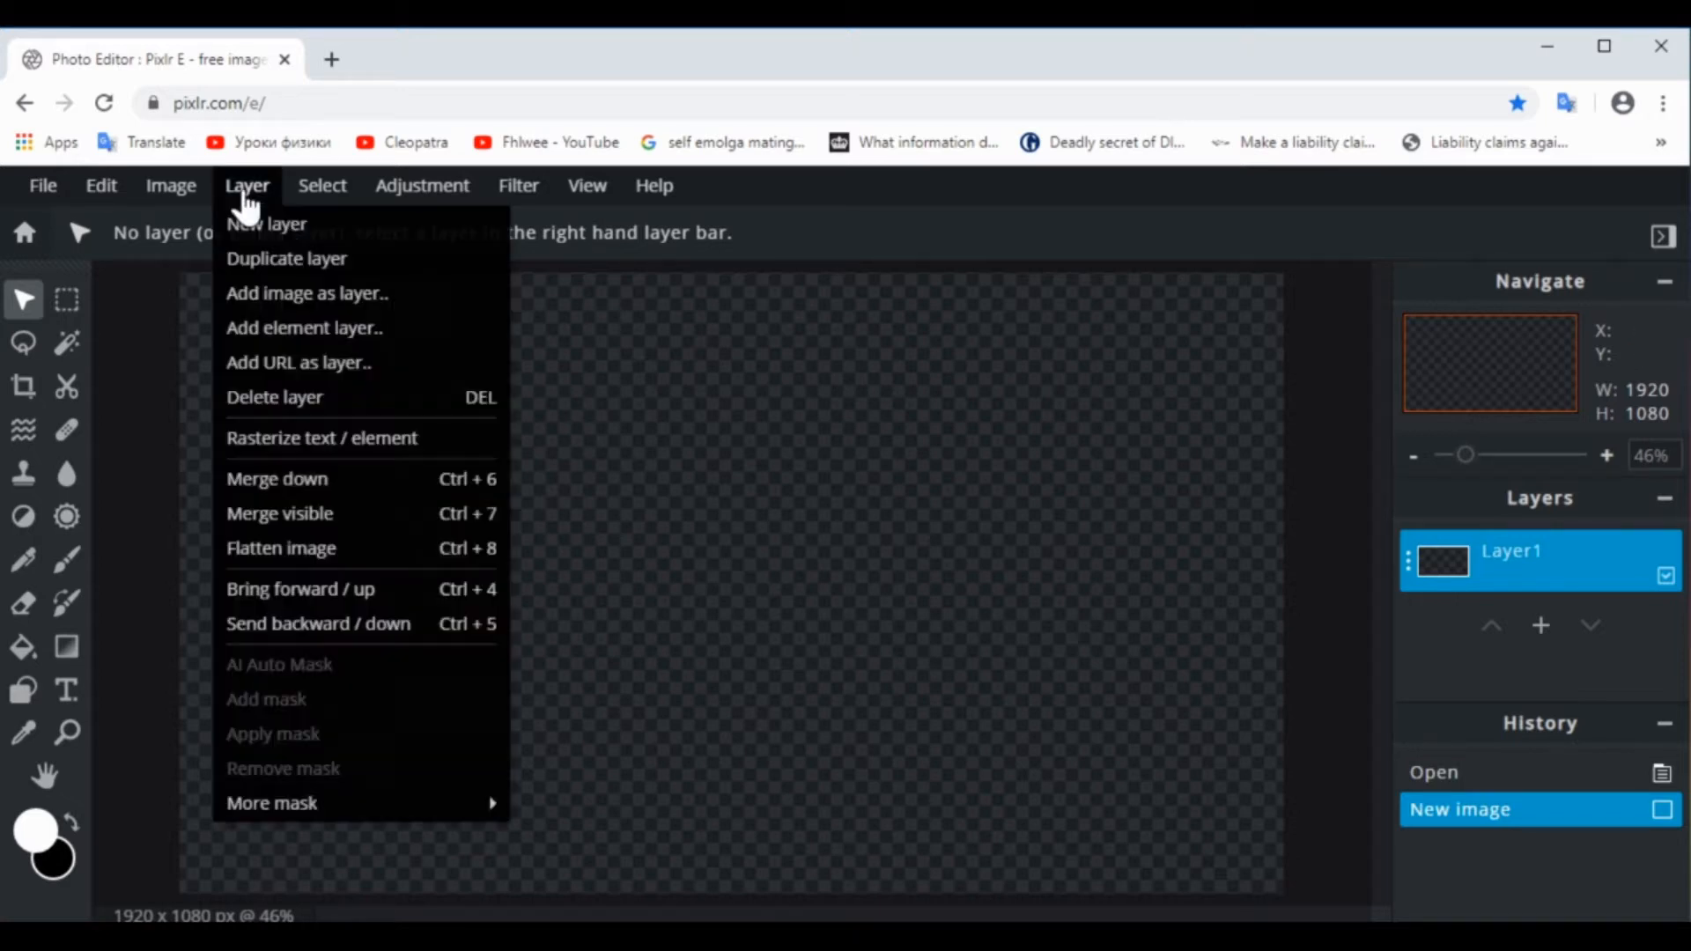
{"action": "left_click", "coordinate": [257, 304]}
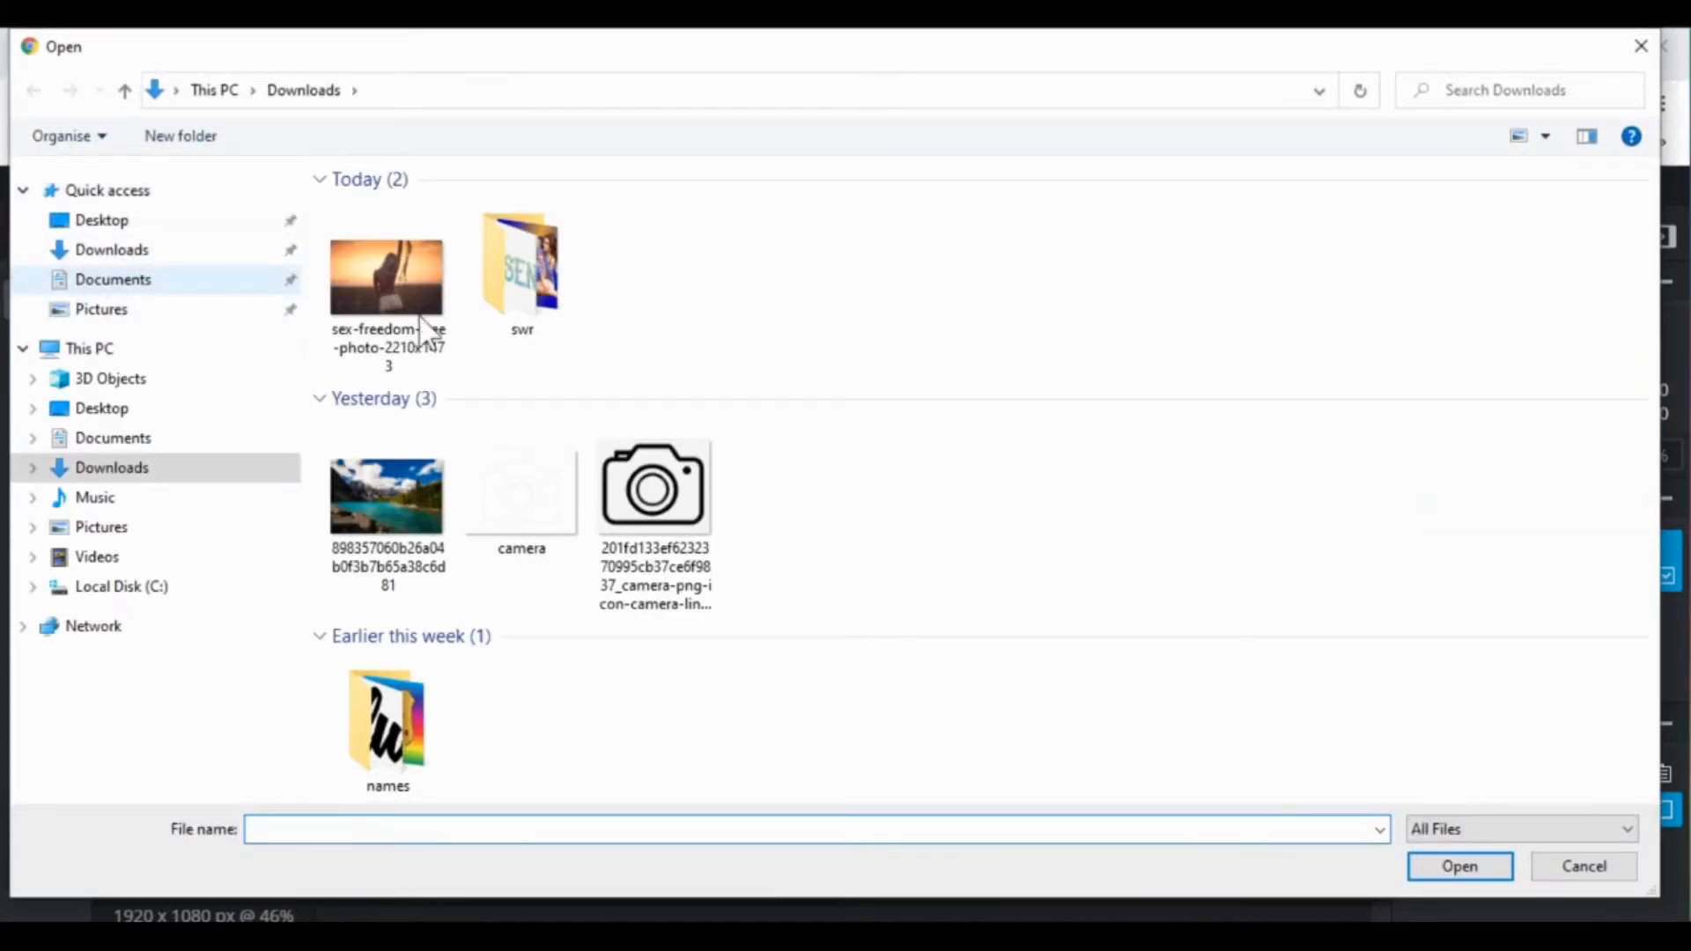
{"action": "double_click", "coordinate": [531, 465]}
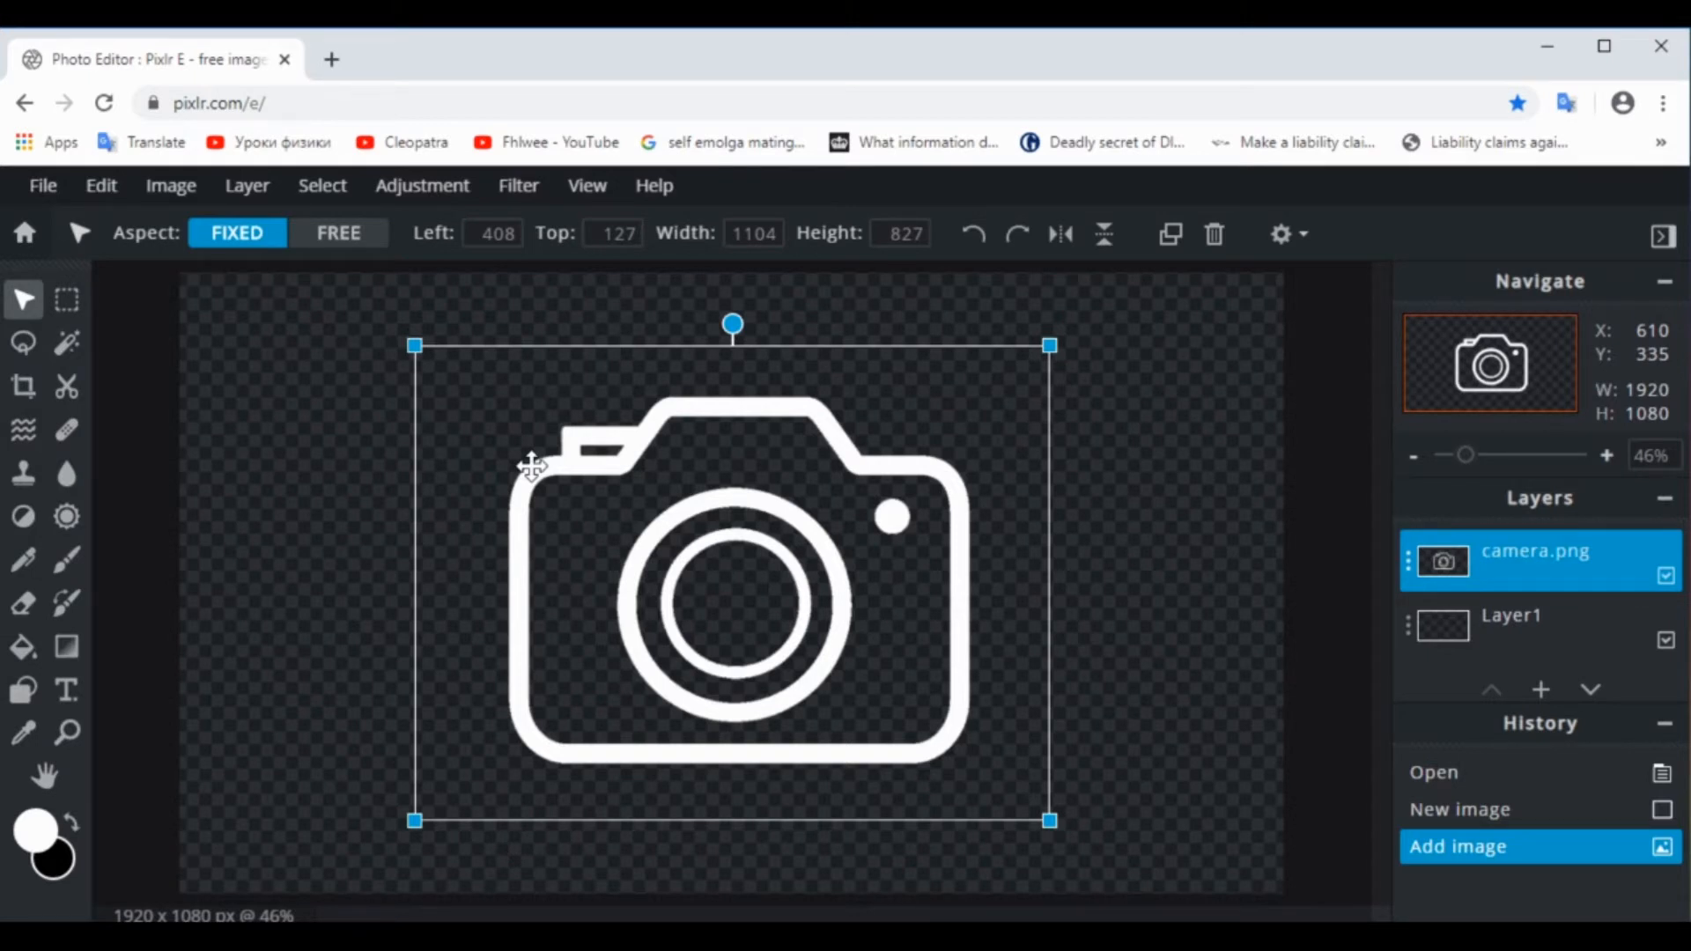
{"action": "left_click_drag", "start_coordinate": [415, 343], "coordinate": [717, 549]}
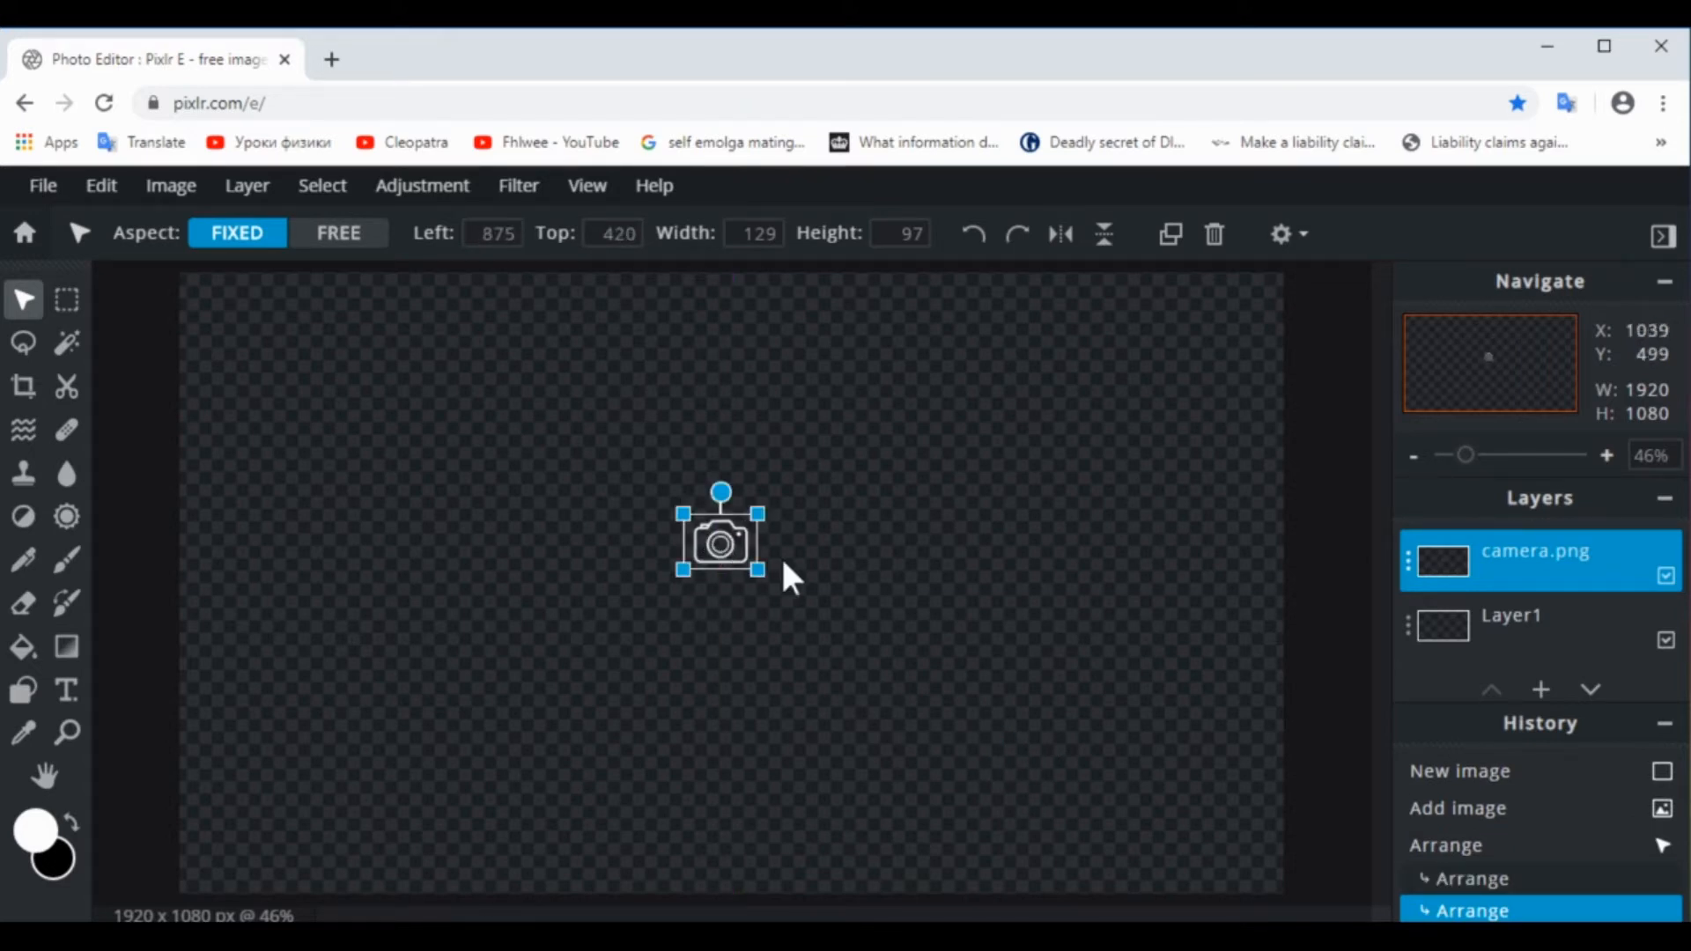
{"action": "left_click", "coordinate": [820, 571]}
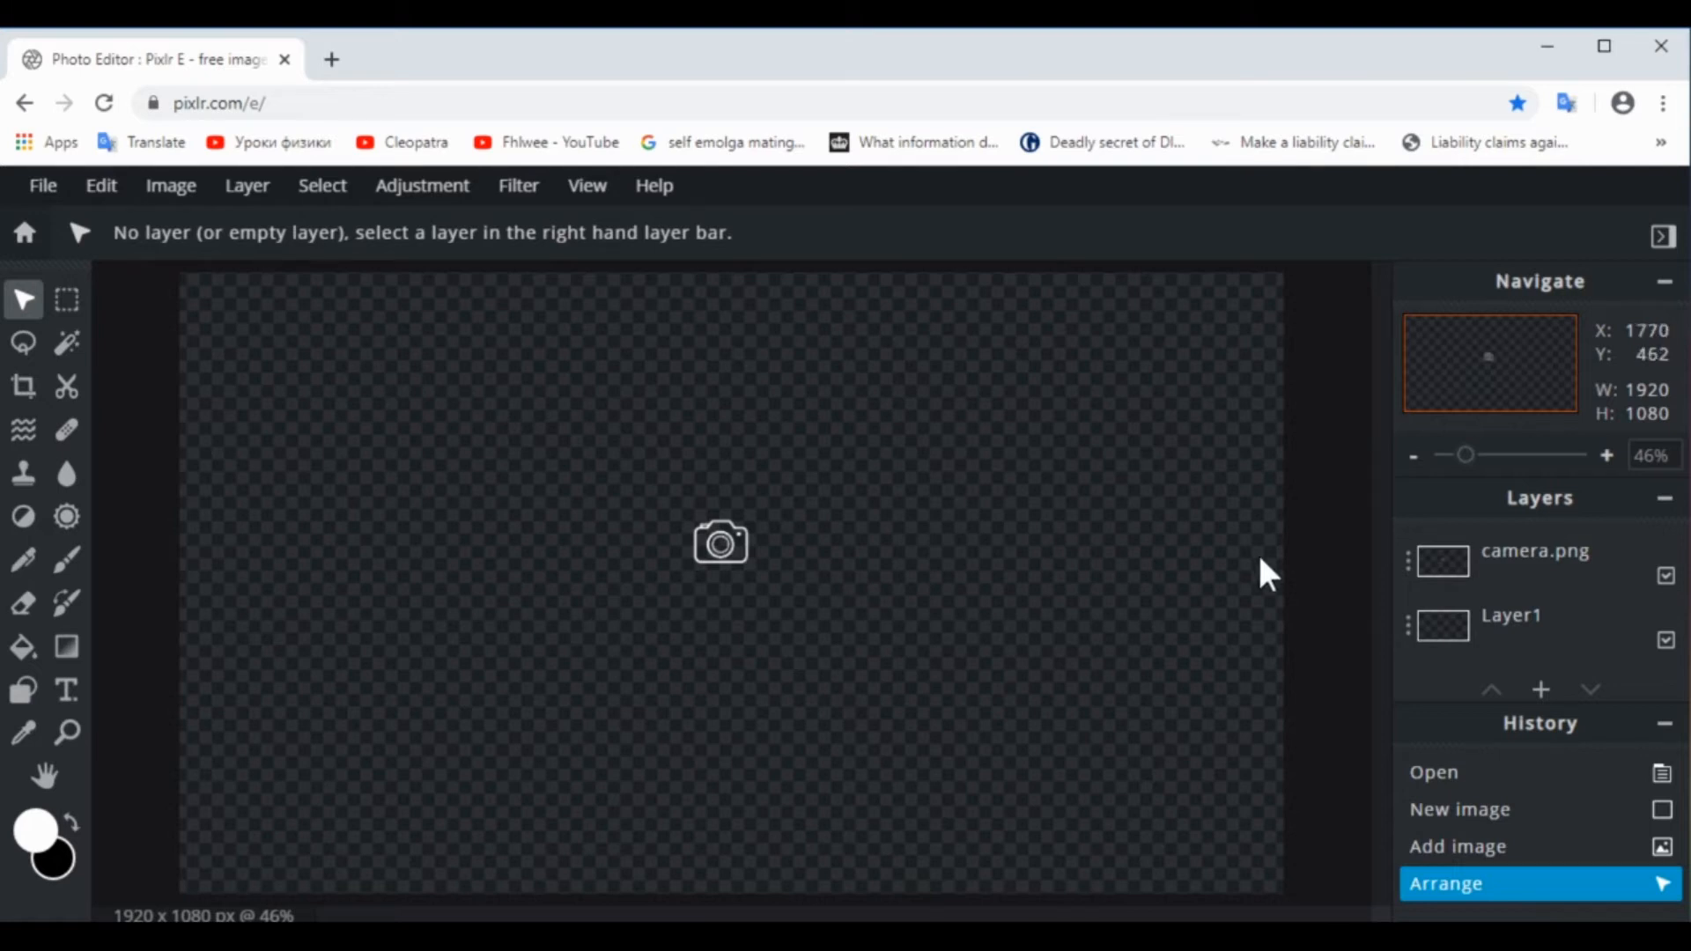
On Layer1, draw two short horizontal white lines with stroke 5 extending outward from both sides of the camera icon
{"action": "left_click", "coordinate": [1469, 627]}
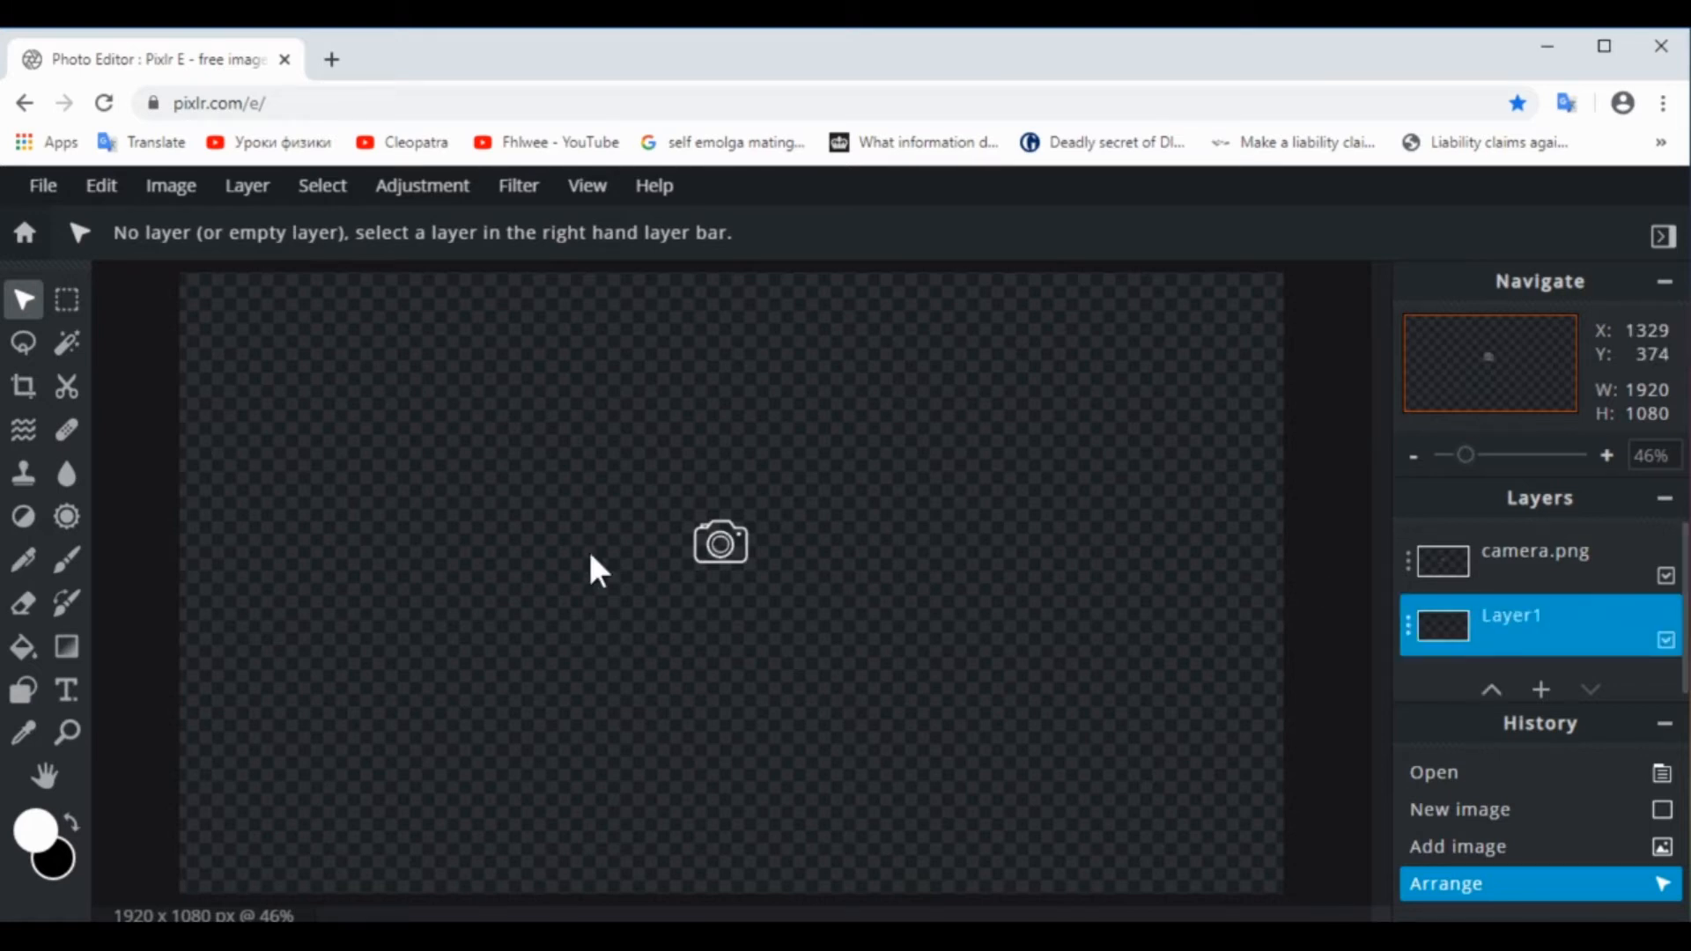
{"action": "left_click", "coordinate": [24, 694]}
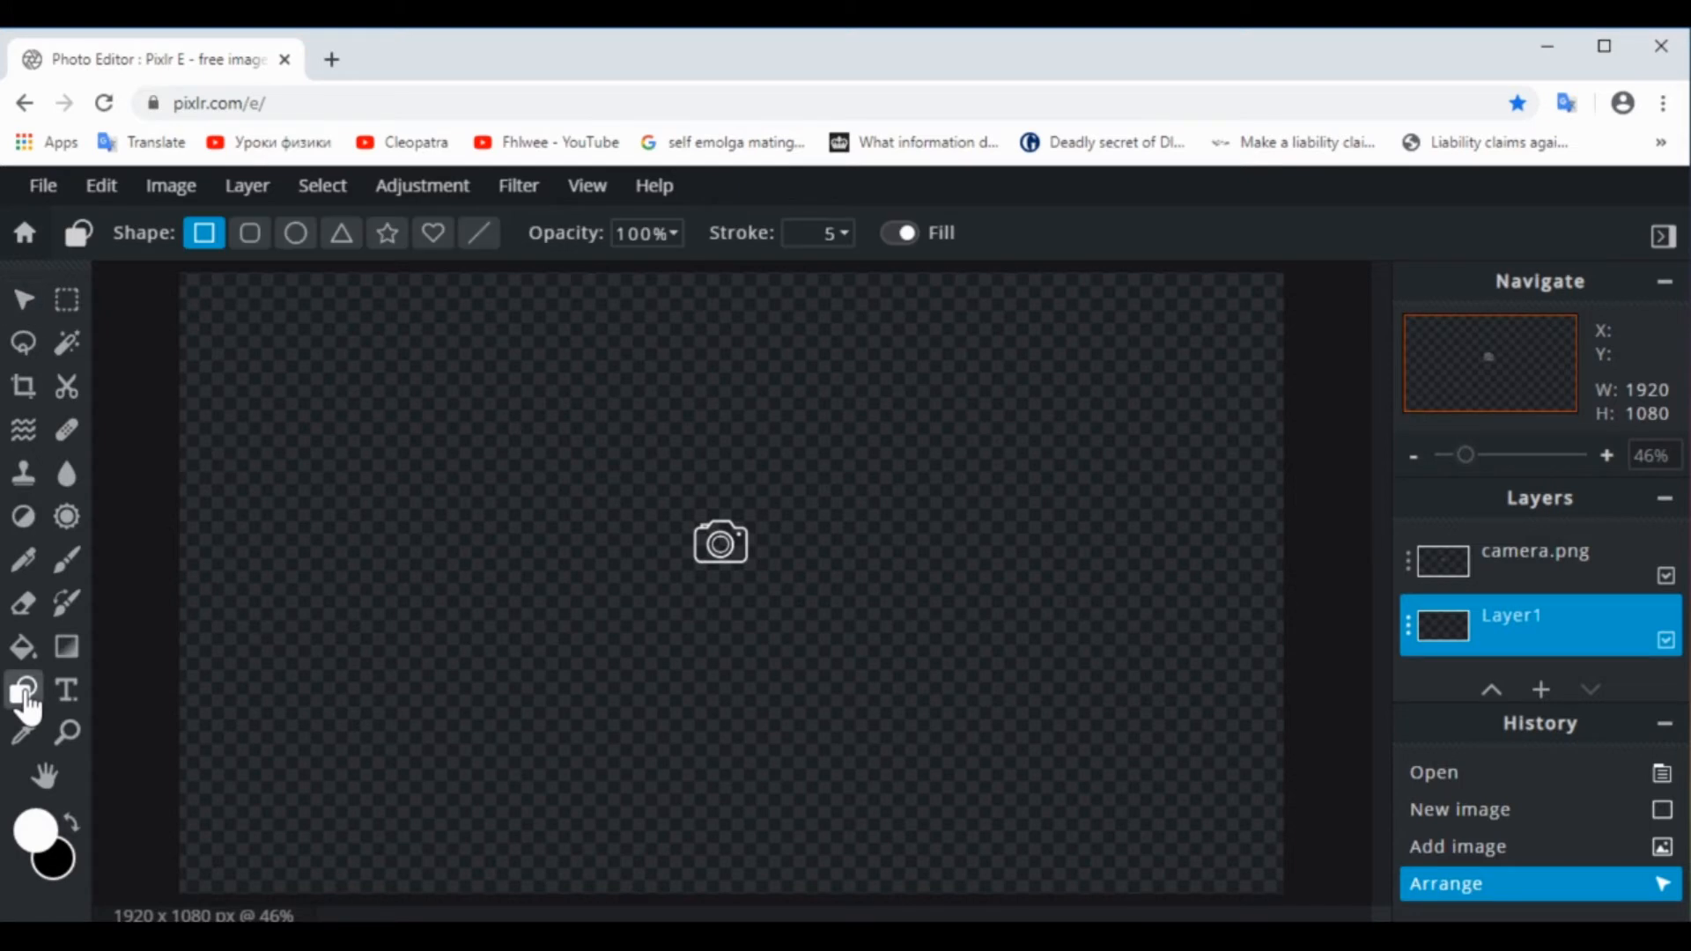
{"action": "left_click", "coordinate": [476, 244]}
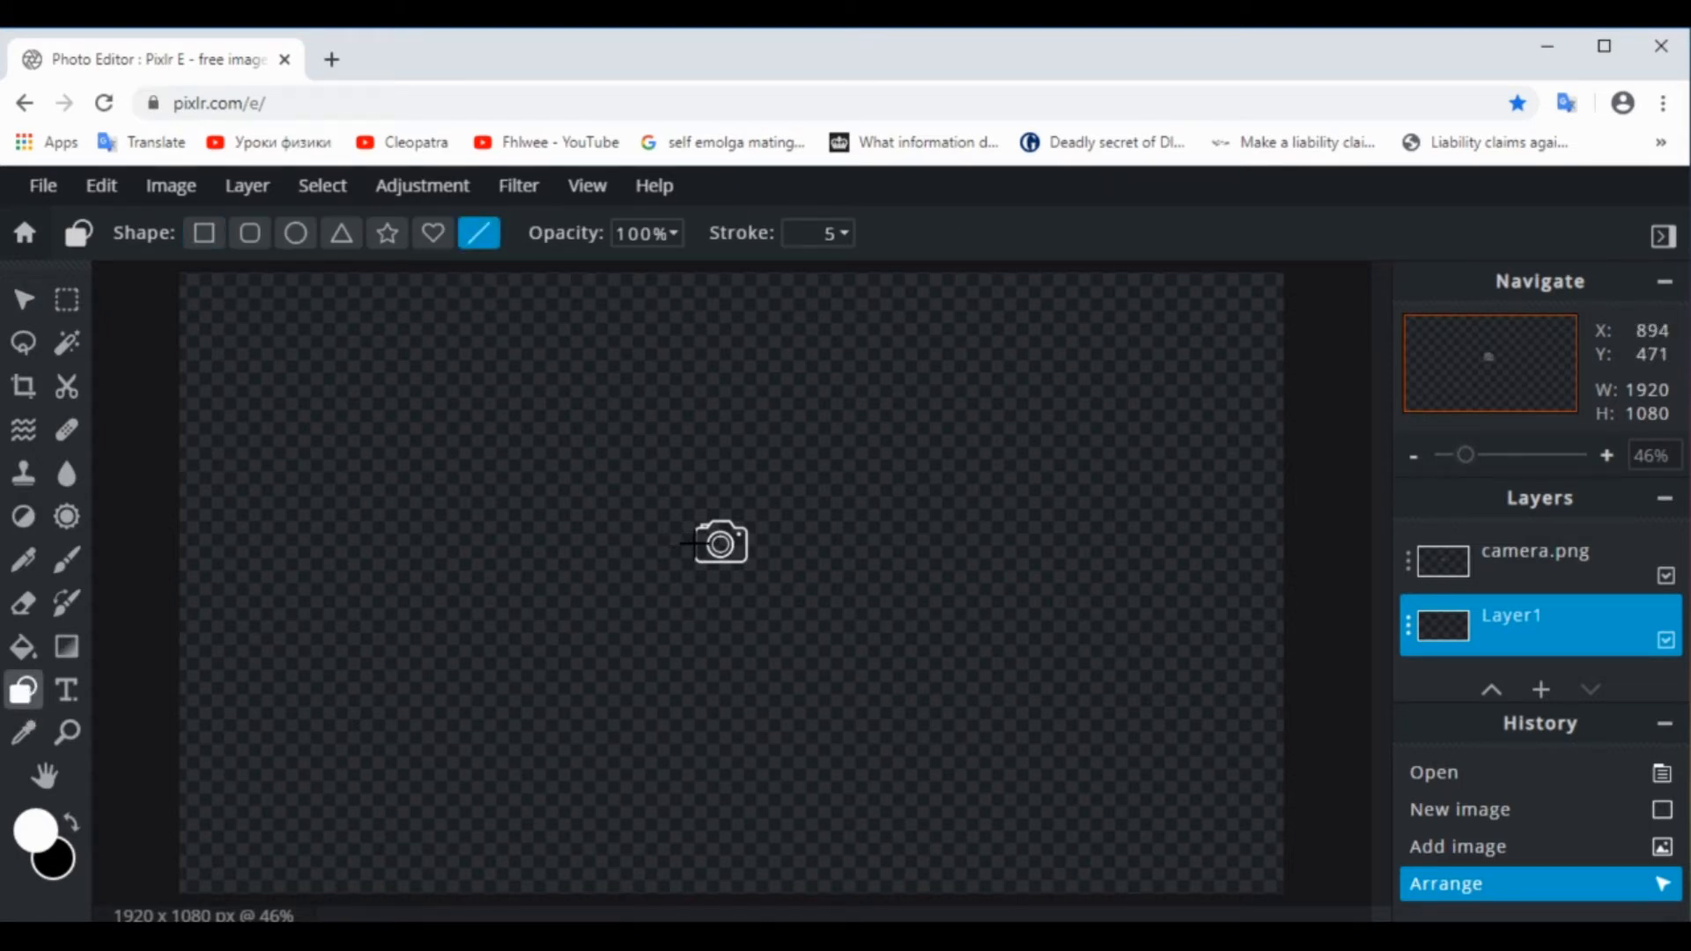
{"action": "left_click_drag", "start_coordinate": [694, 542], "coordinate": [640, 543]}
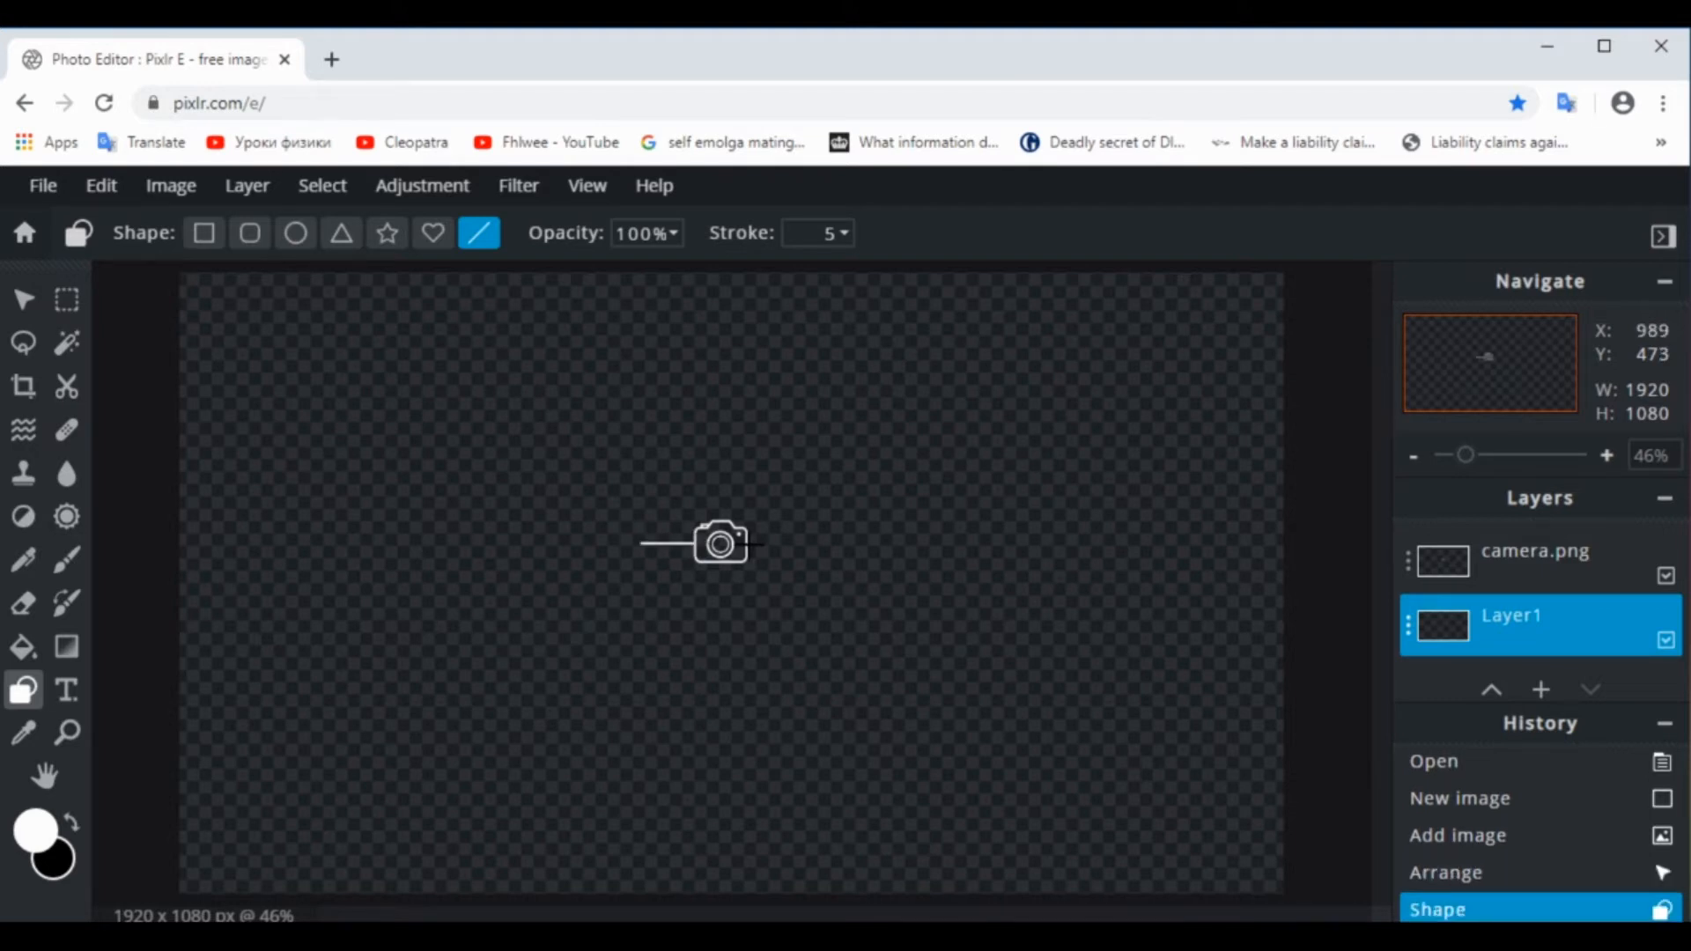
{"action": "left_click_drag", "start_coordinate": [750, 545], "coordinate": [802, 545]}
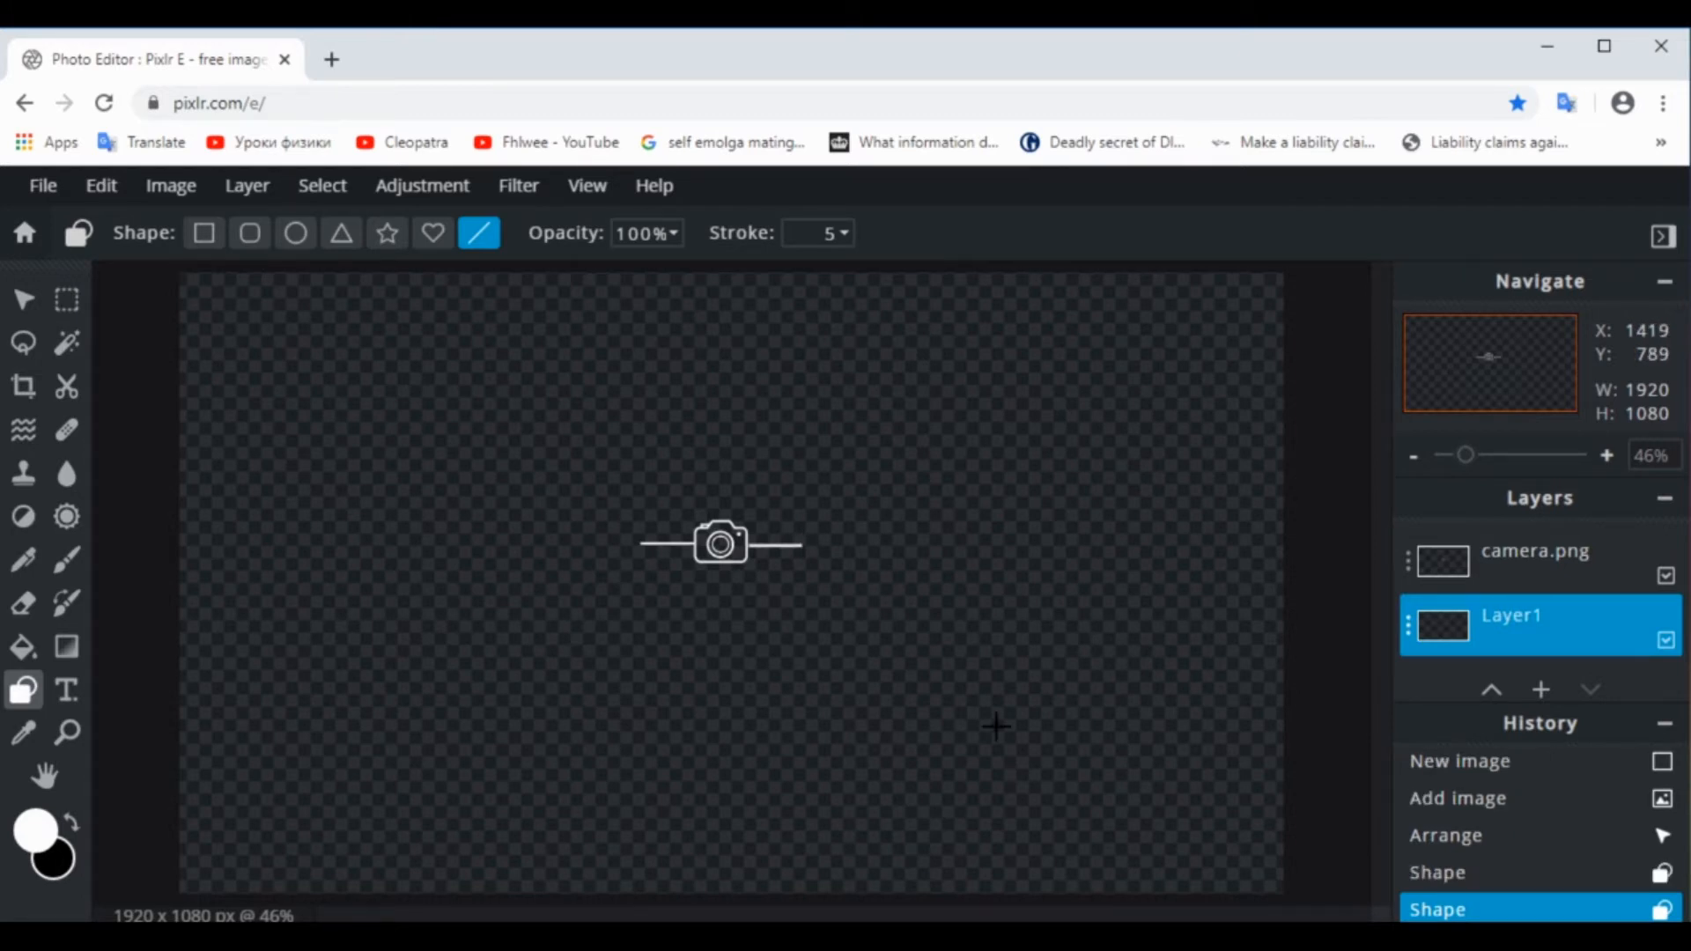
Draw a small unfilled circle with stroke 2 at the outer end of the line left of the camera
{"action": "left_click", "coordinate": [299, 238]}
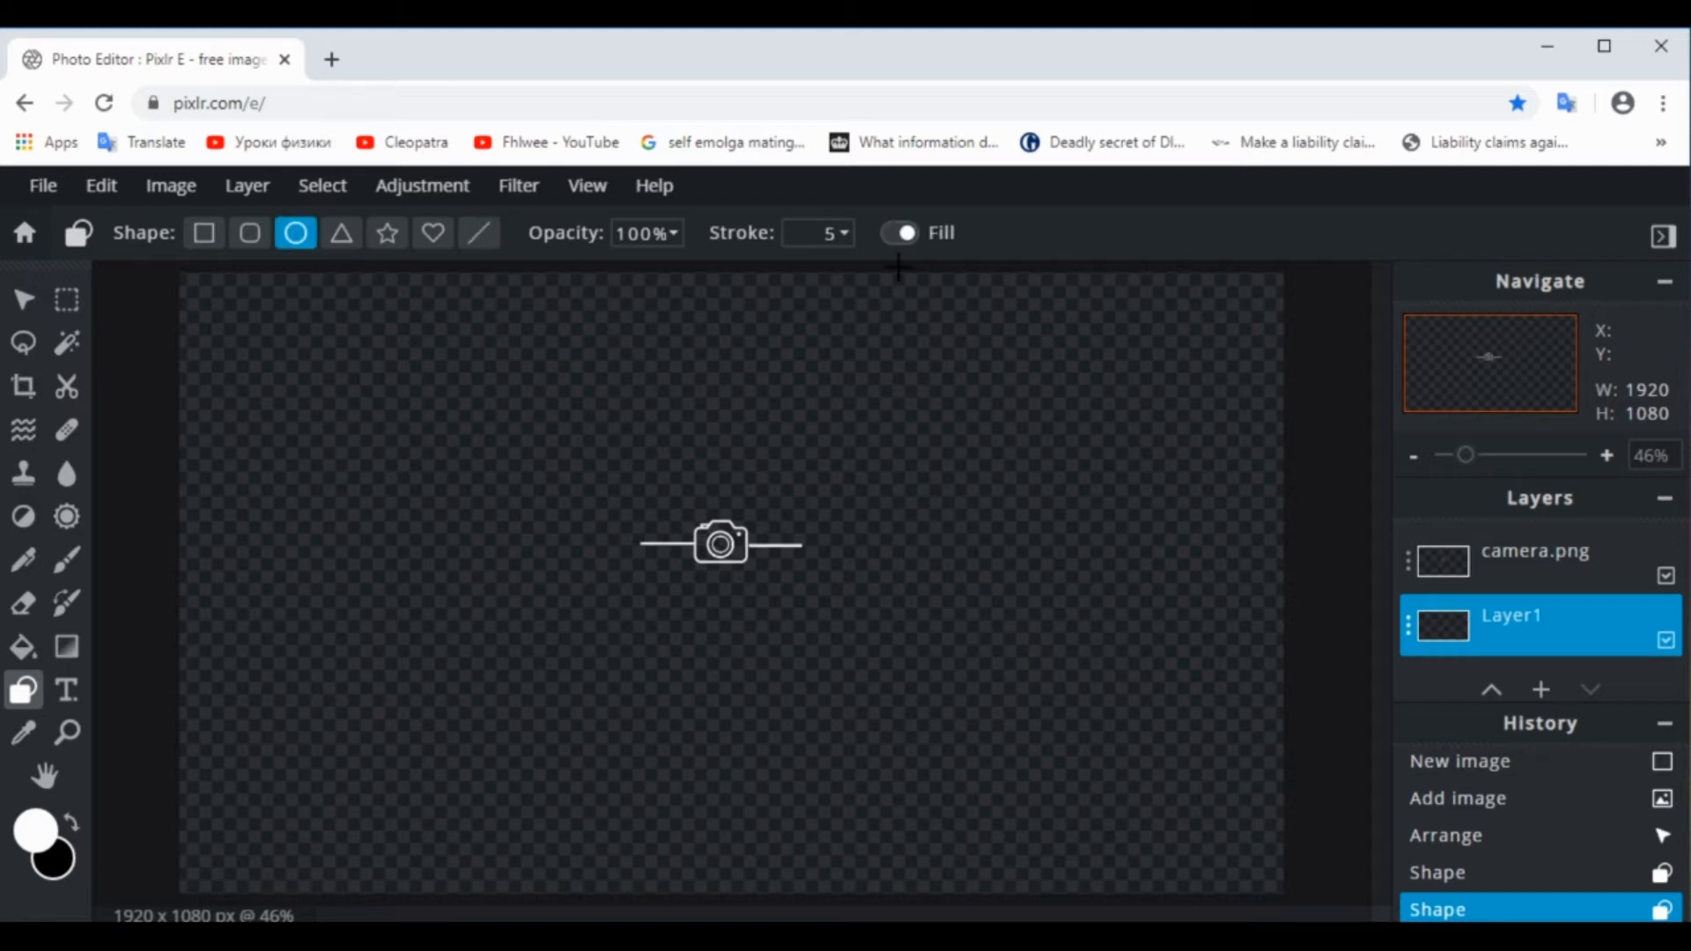
{"action": "left_click", "coordinate": [897, 234]}
{"action": "left_click", "coordinate": [842, 233]}
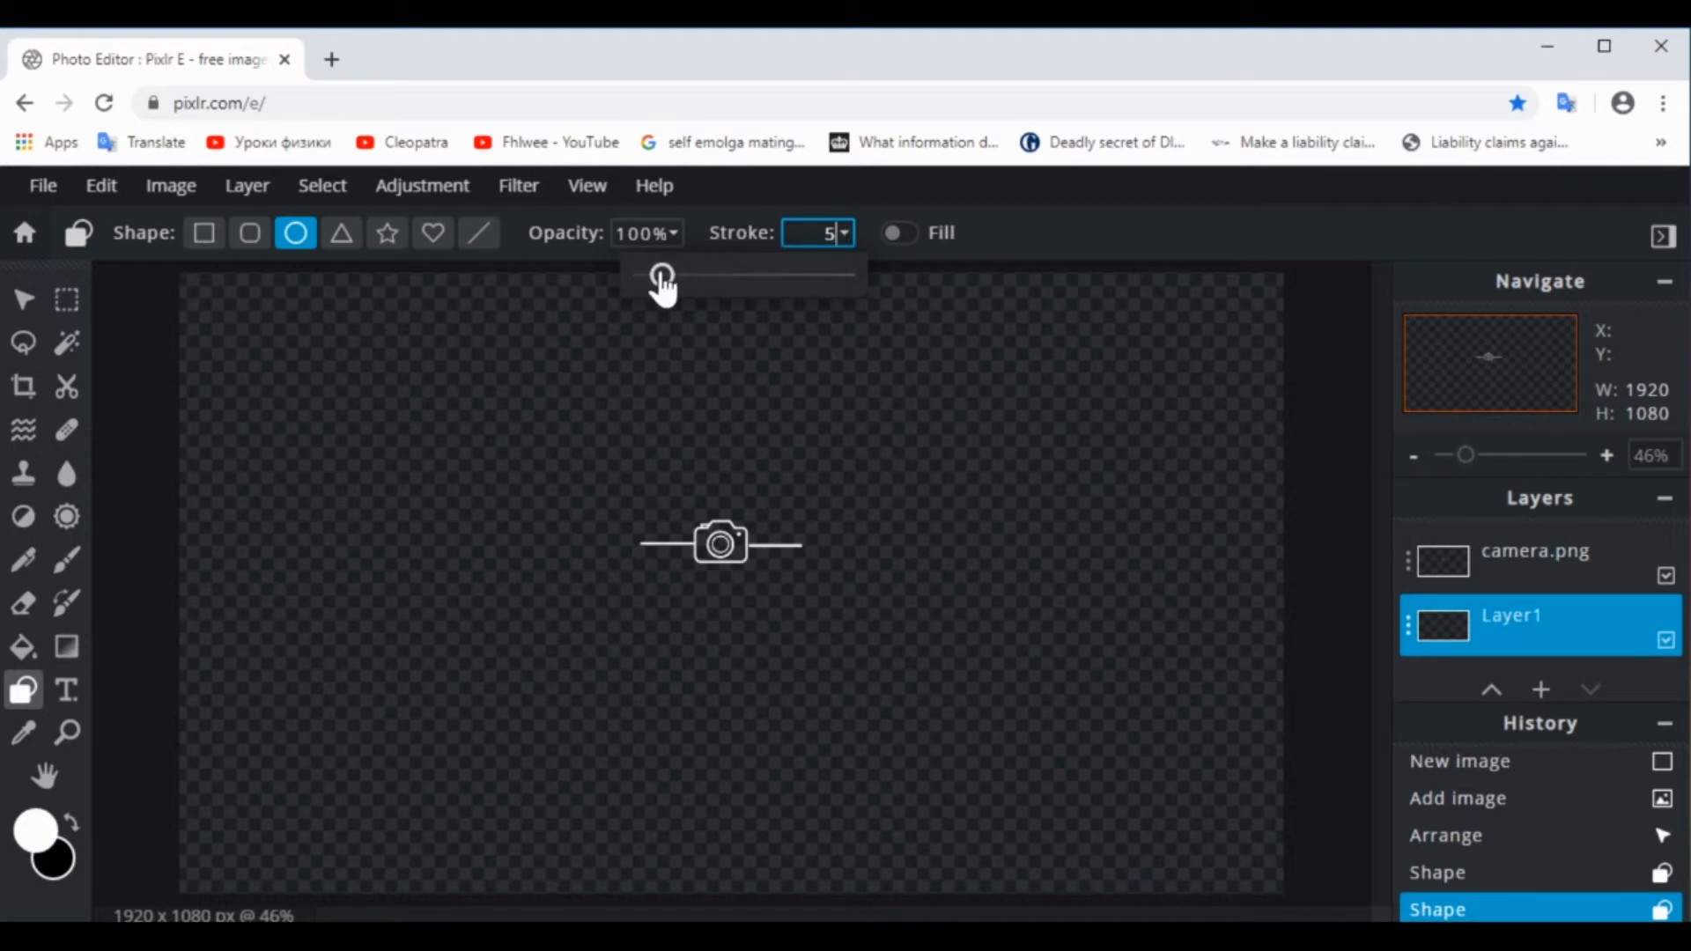
{"action": "left_click_drag", "start_coordinate": [661, 275], "coordinate": [652, 274]}
{"action": "left_click", "coordinate": [618, 522]}
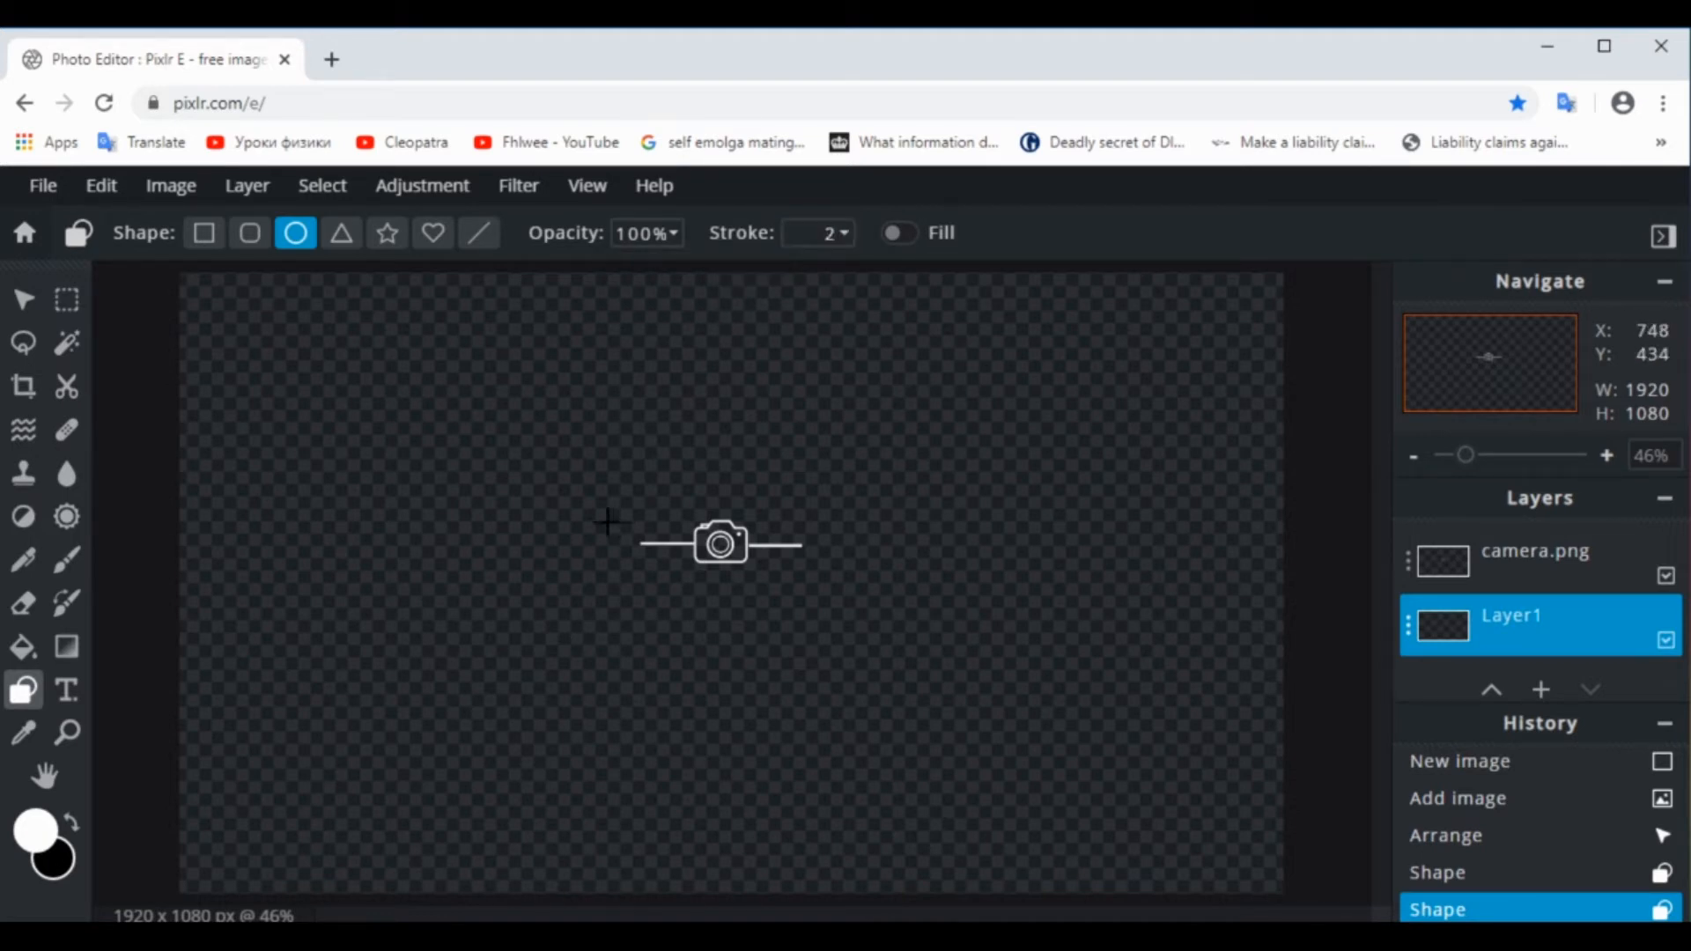
{"action": "left_click_drag", "start_coordinate": [605, 521], "coordinate": [642, 561]}
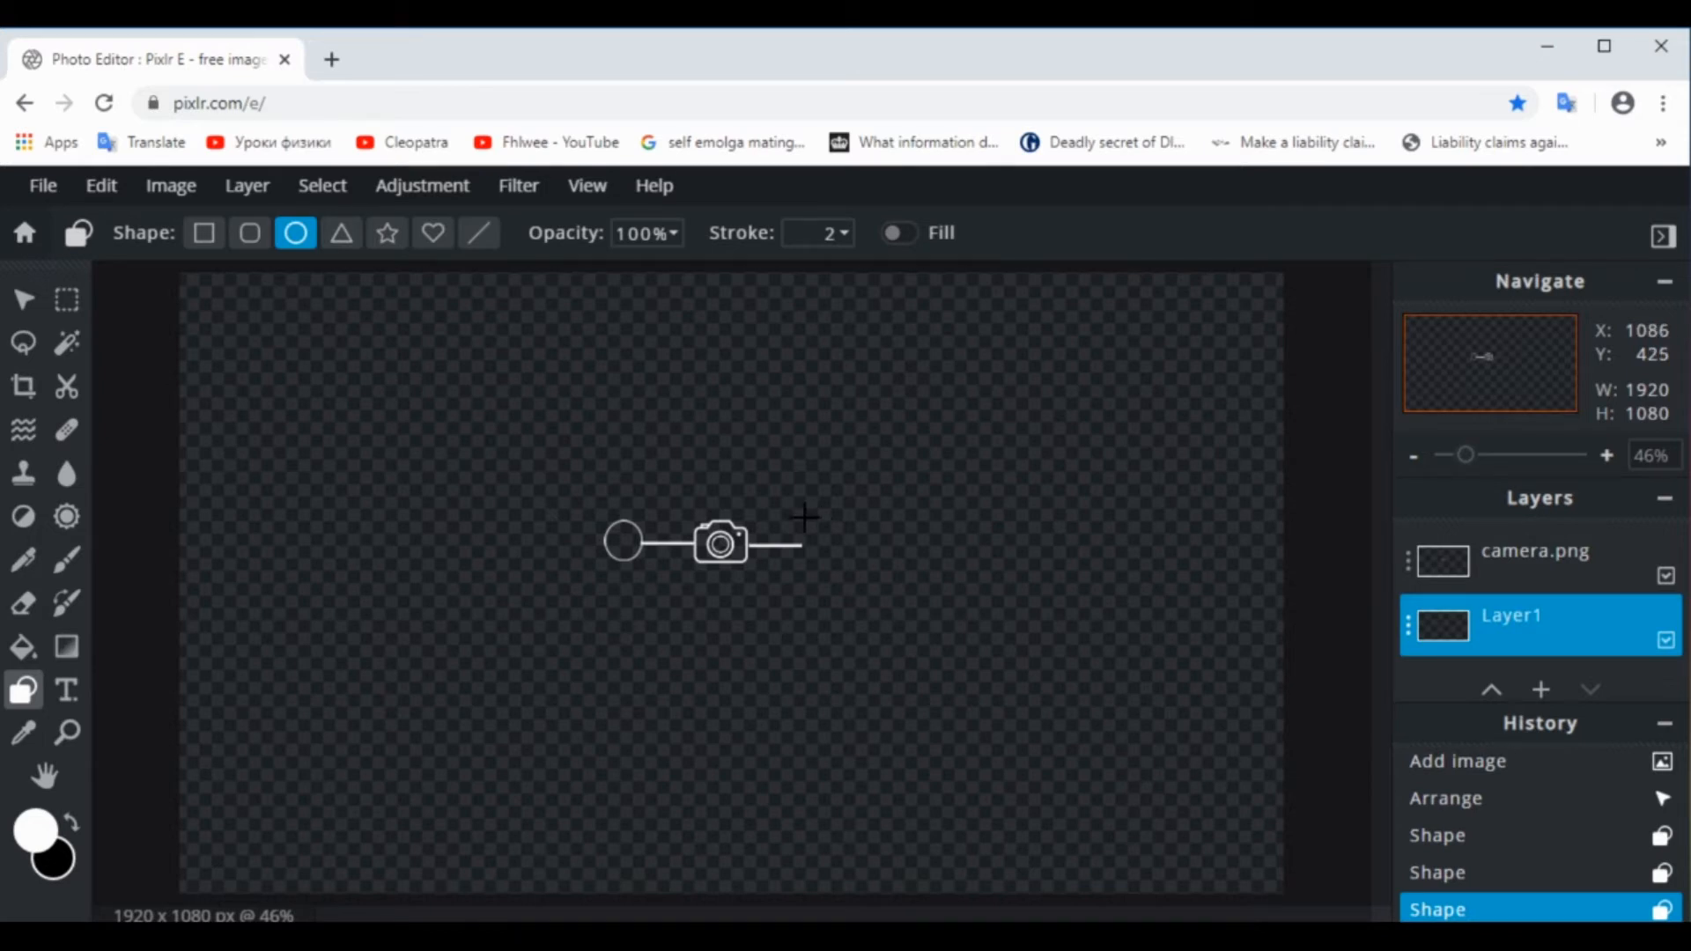
{"action": "left_click_drag", "start_coordinate": [804, 517], "coordinate": [843, 561]}
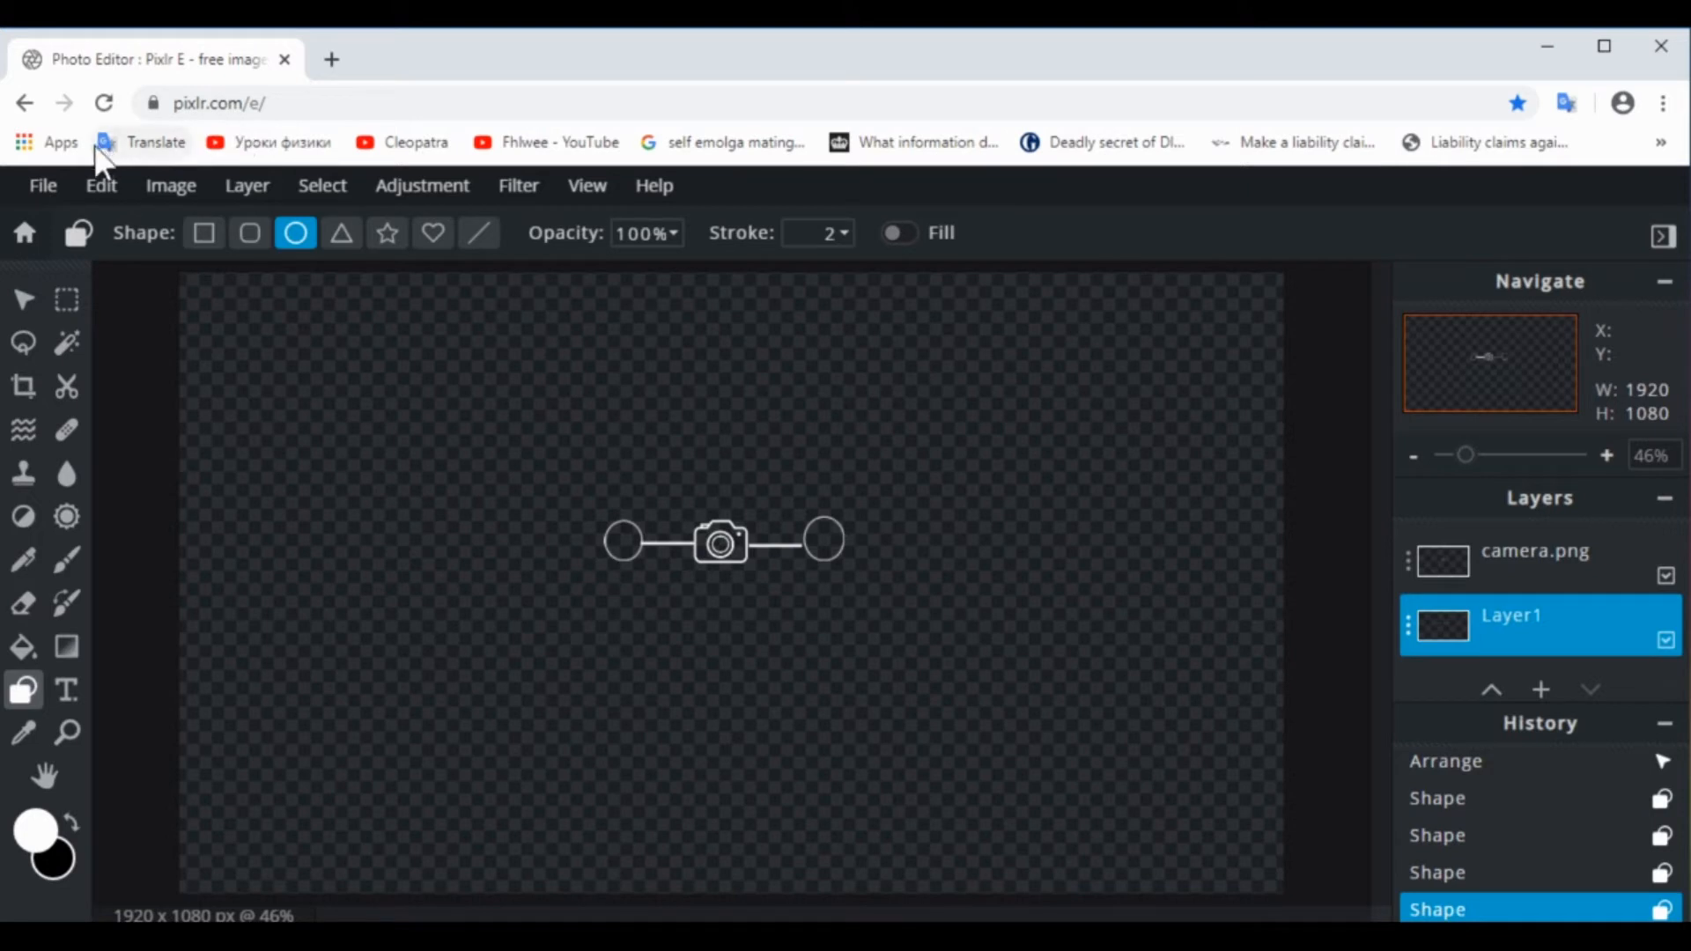
{"action": "left_click", "coordinate": [102, 188]}
{"action": "left_click", "coordinate": [121, 227]}
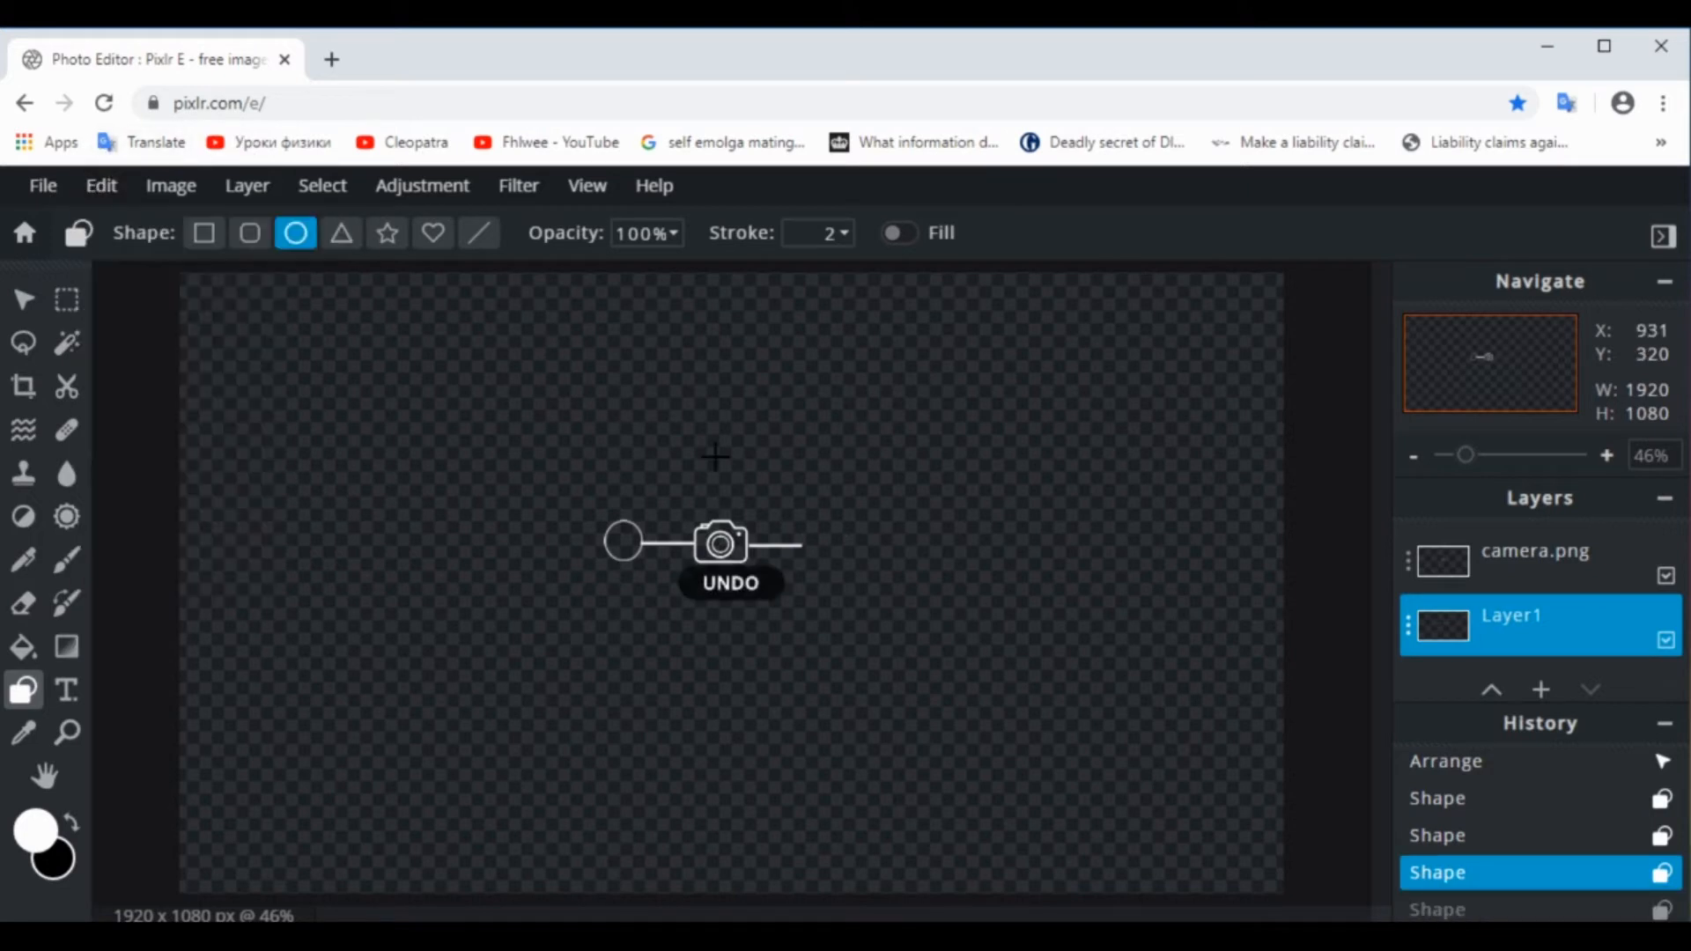
Draw a matching unfilled circle at the outer end of the line right of the camera
{"action": "left_click_drag", "start_coordinate": [801, 523], "coordinate": [840, 565]}
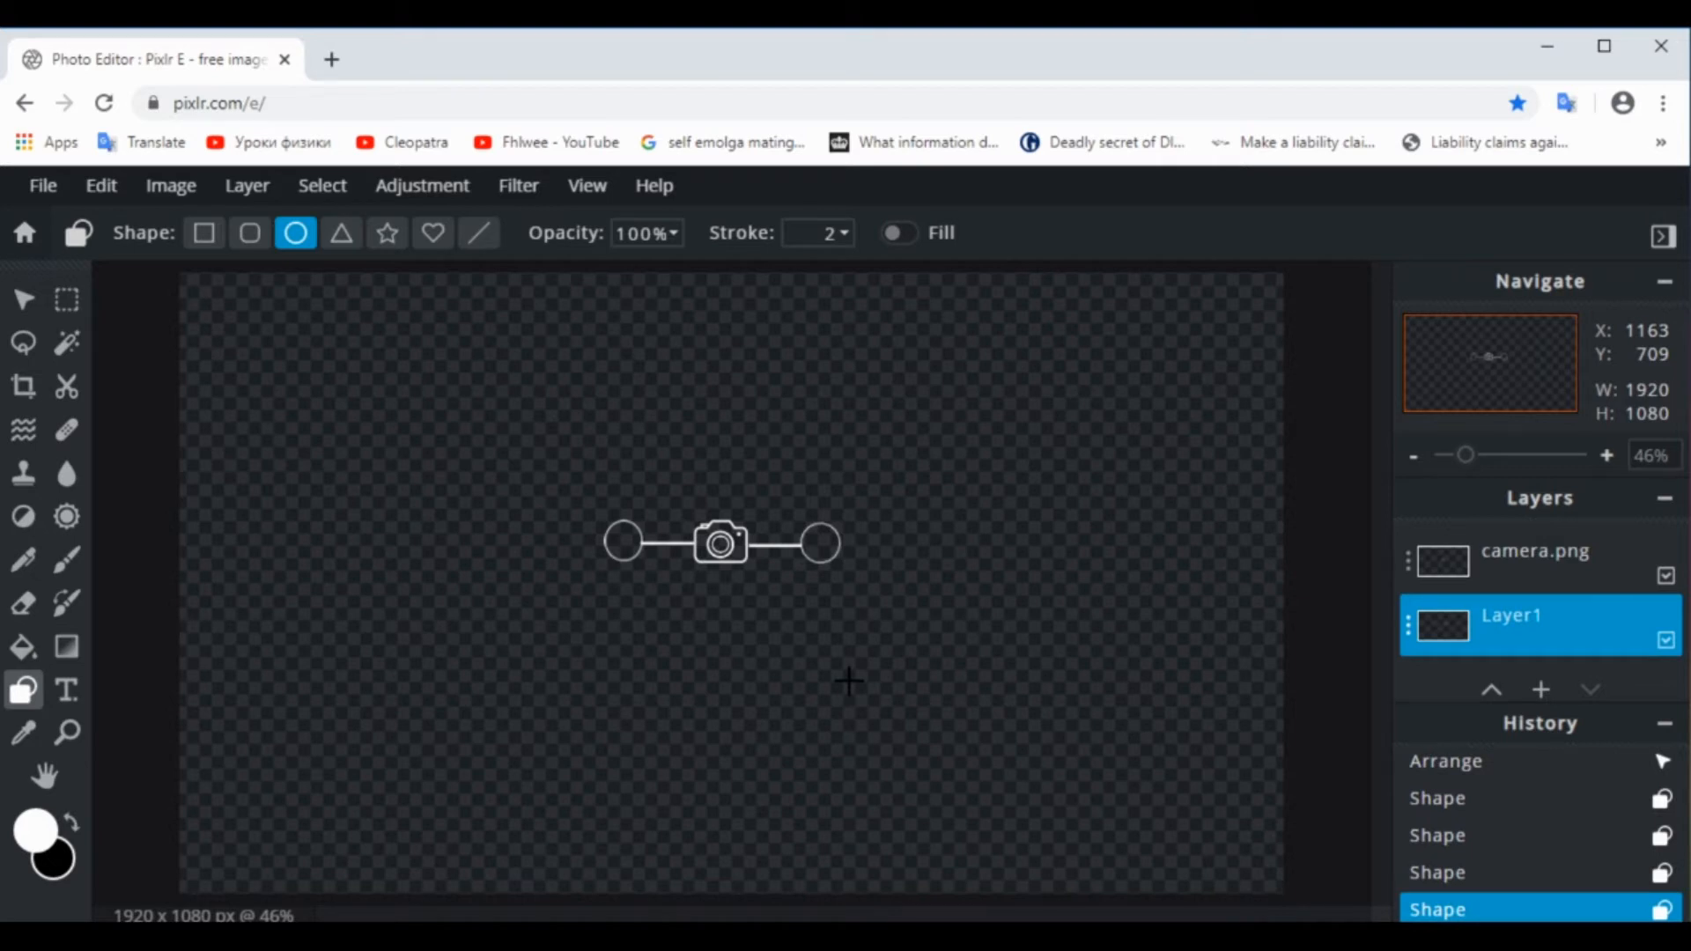
Add a text layer containing the letter "c" and place the letter inside the left circle
{"action": "left_click", "coordinate": [81, 698]}
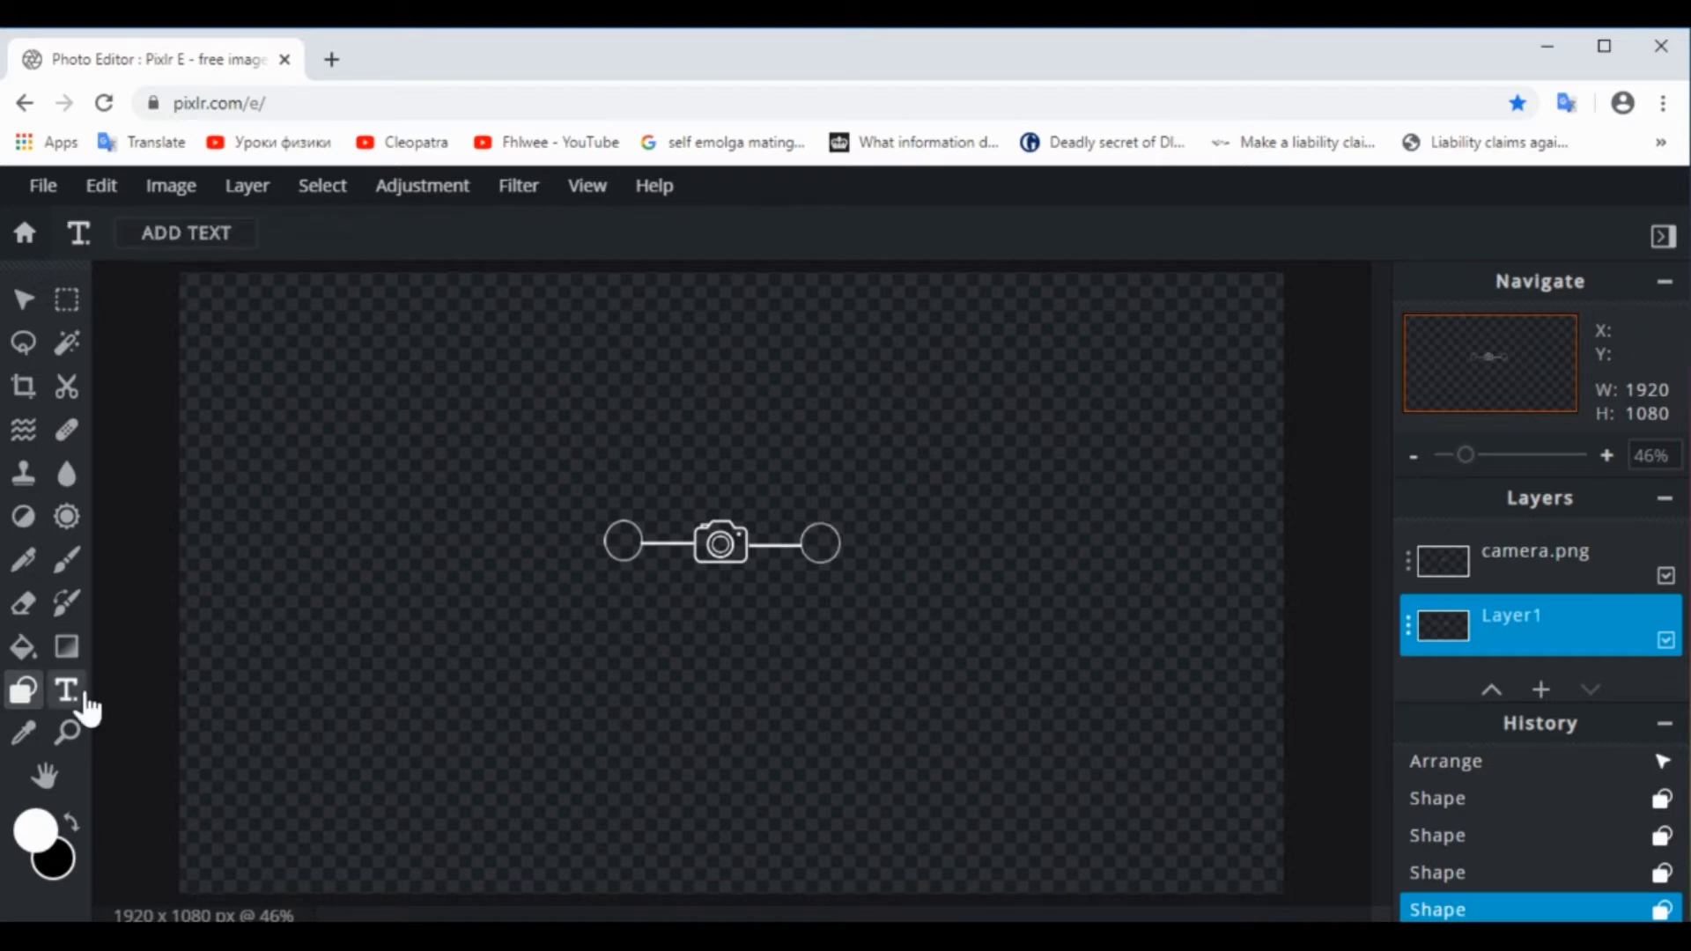
{"action": "left_click", "coordinate": [437, 641]}
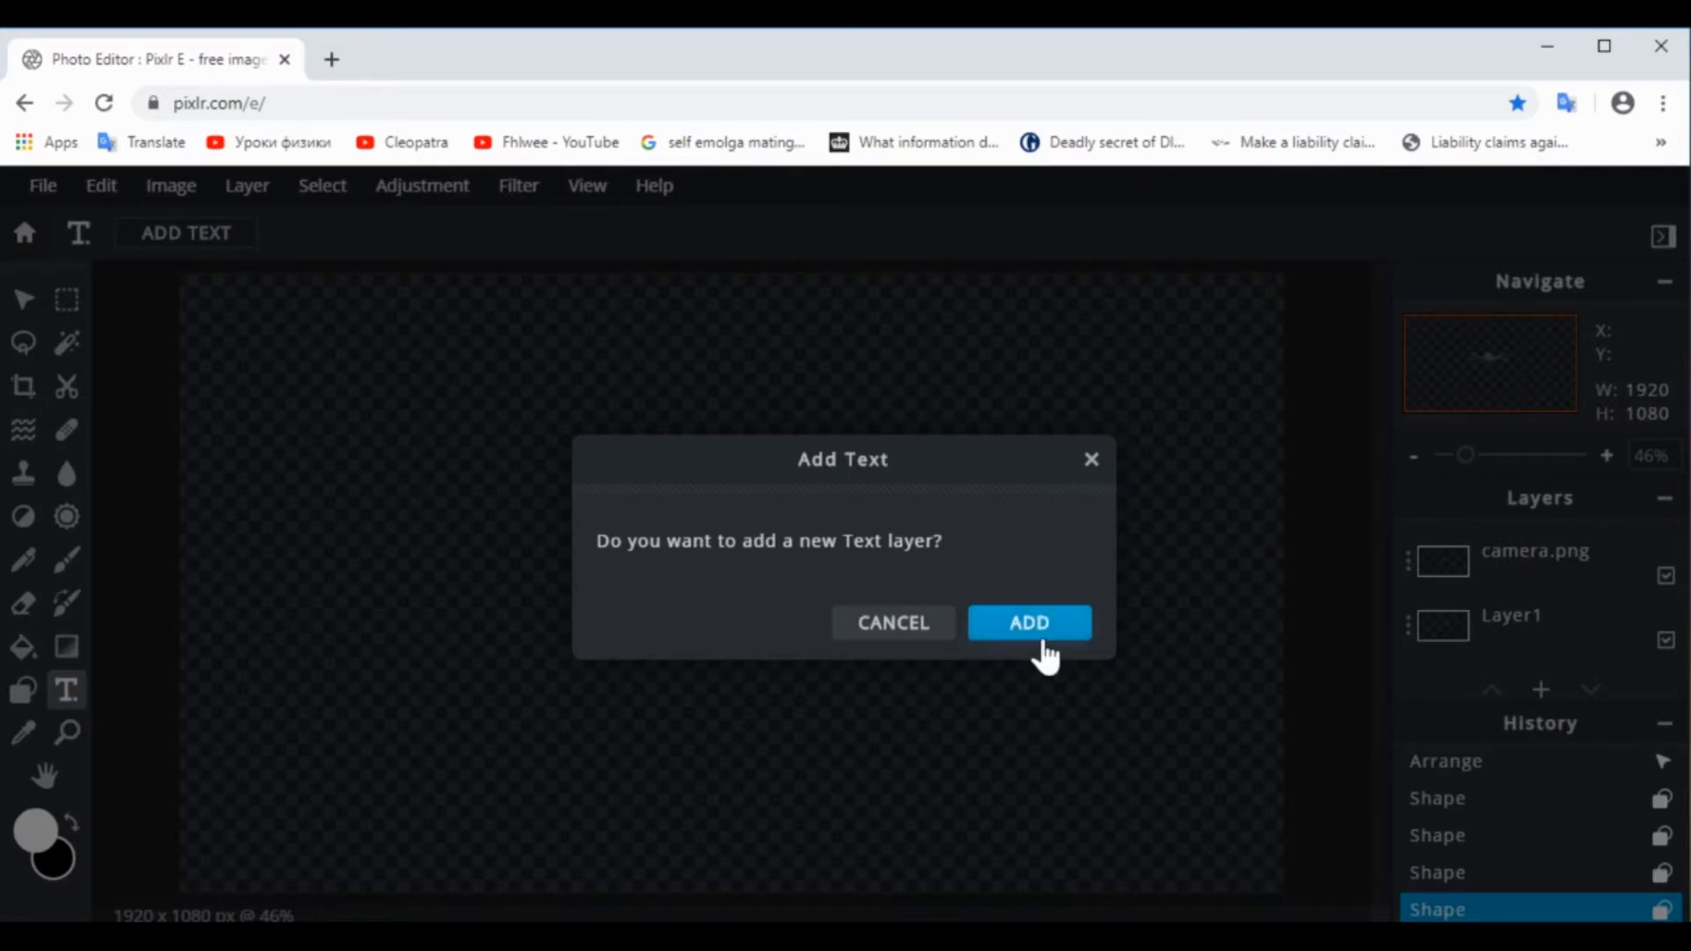
{"action": "left_click", "coordinate": [1042, 641]}
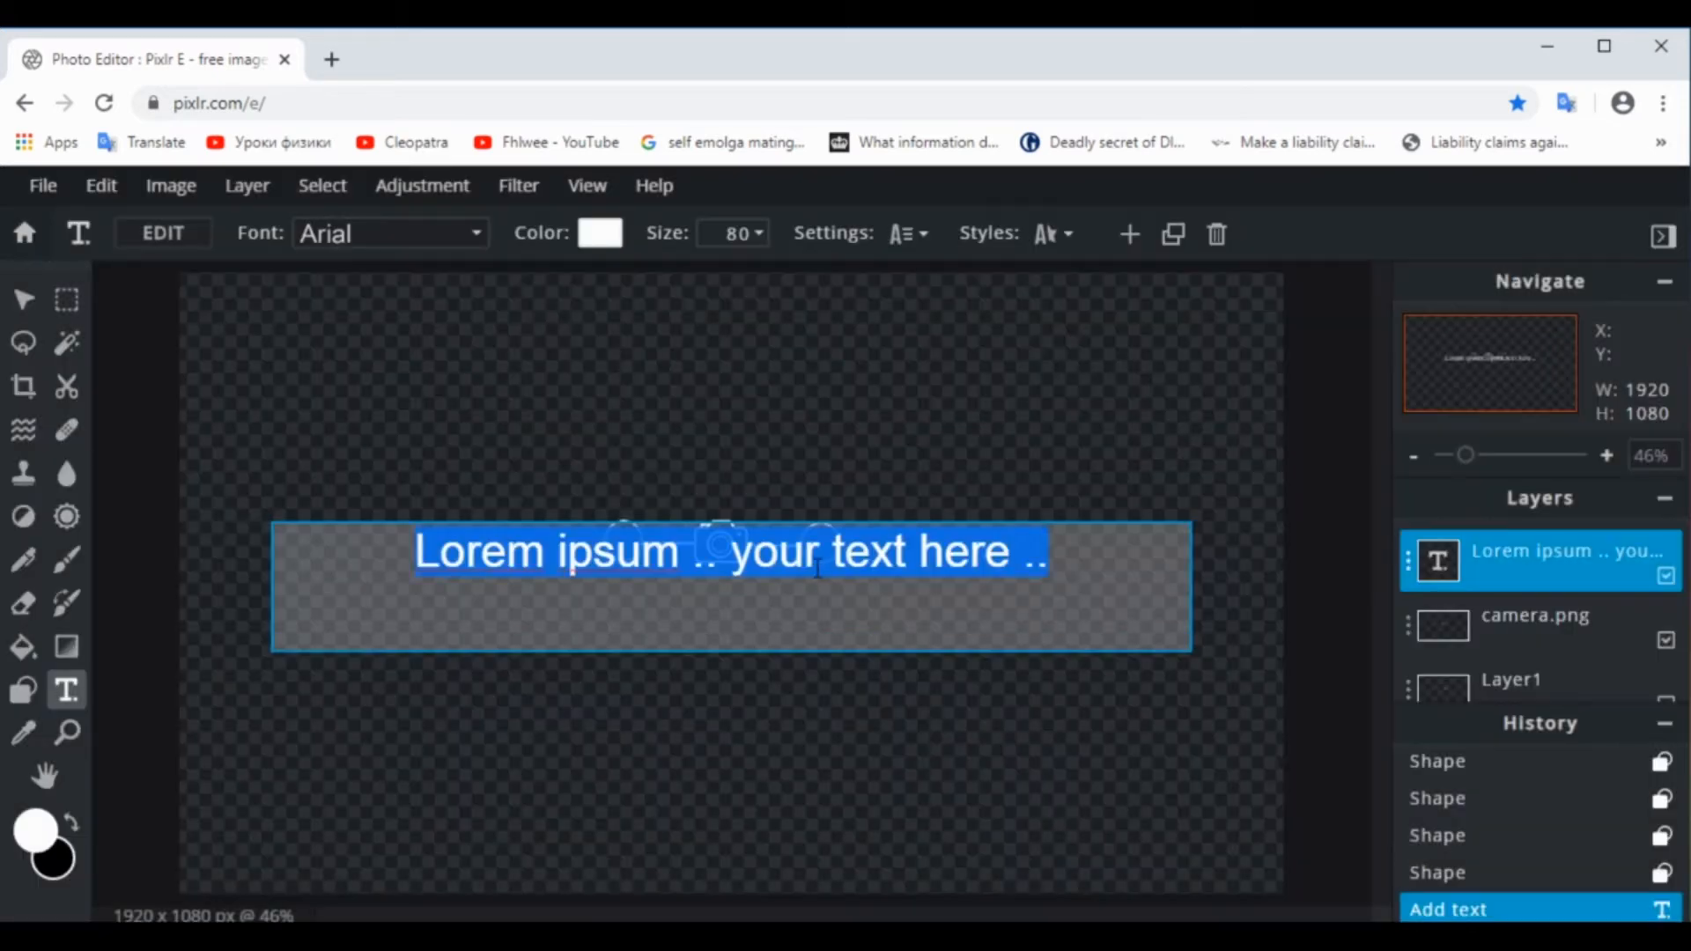
{"action": "key", "text": "BackSpace"}
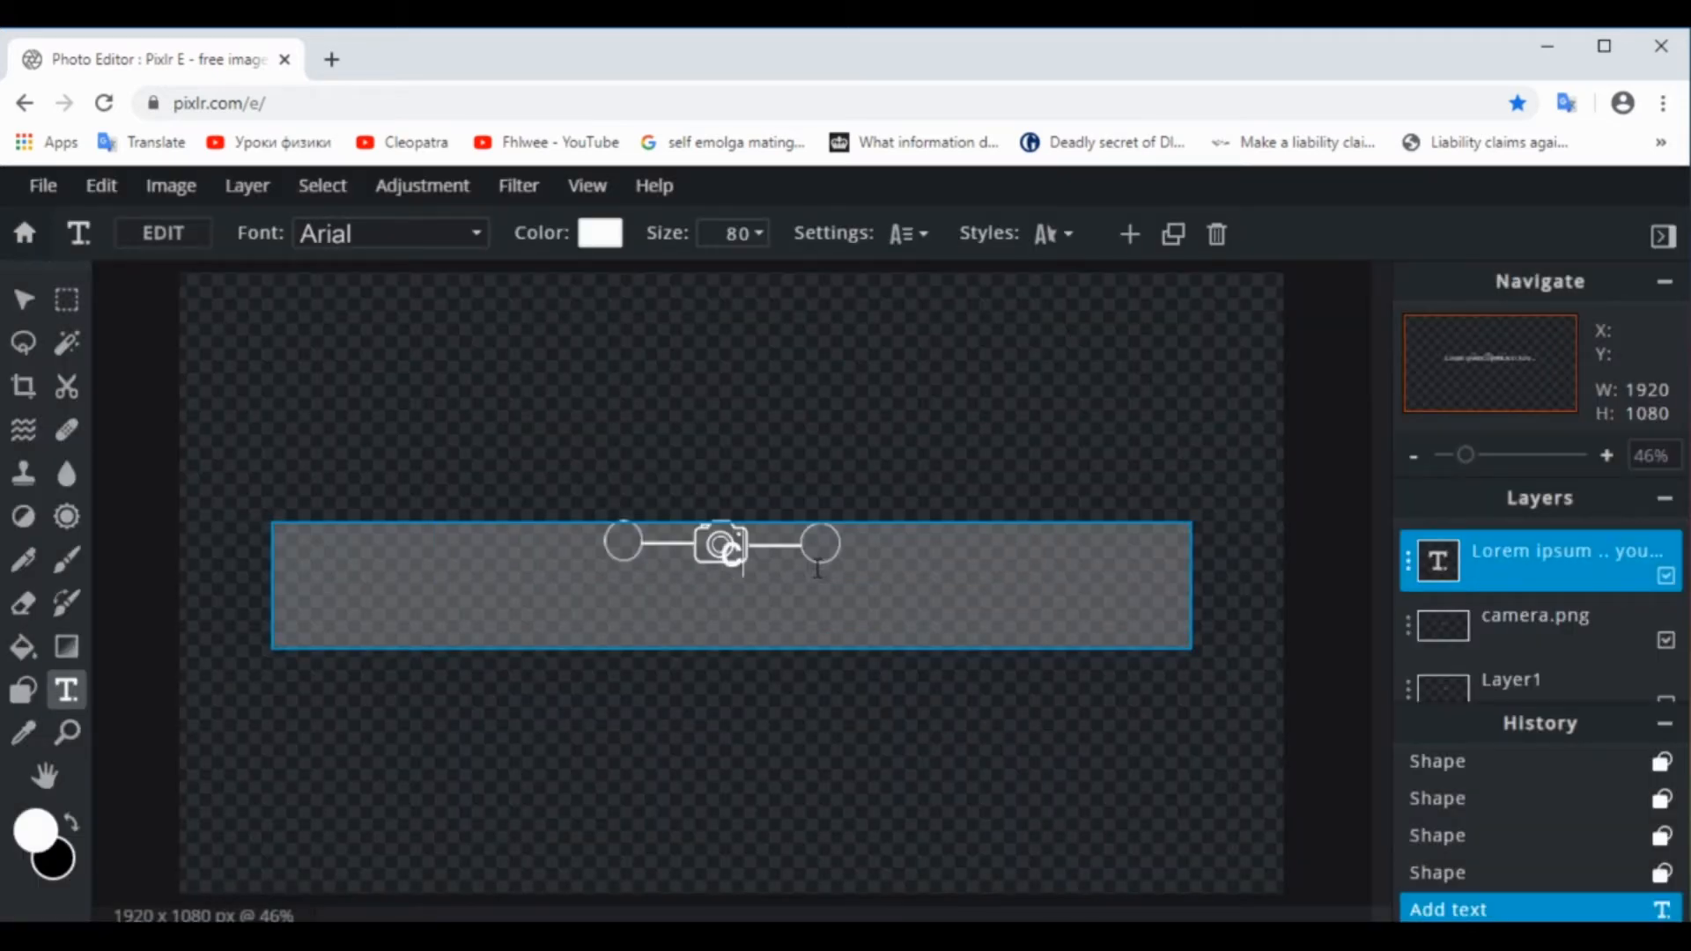
{"action": "left_click", "coordinate": [995, 465]}
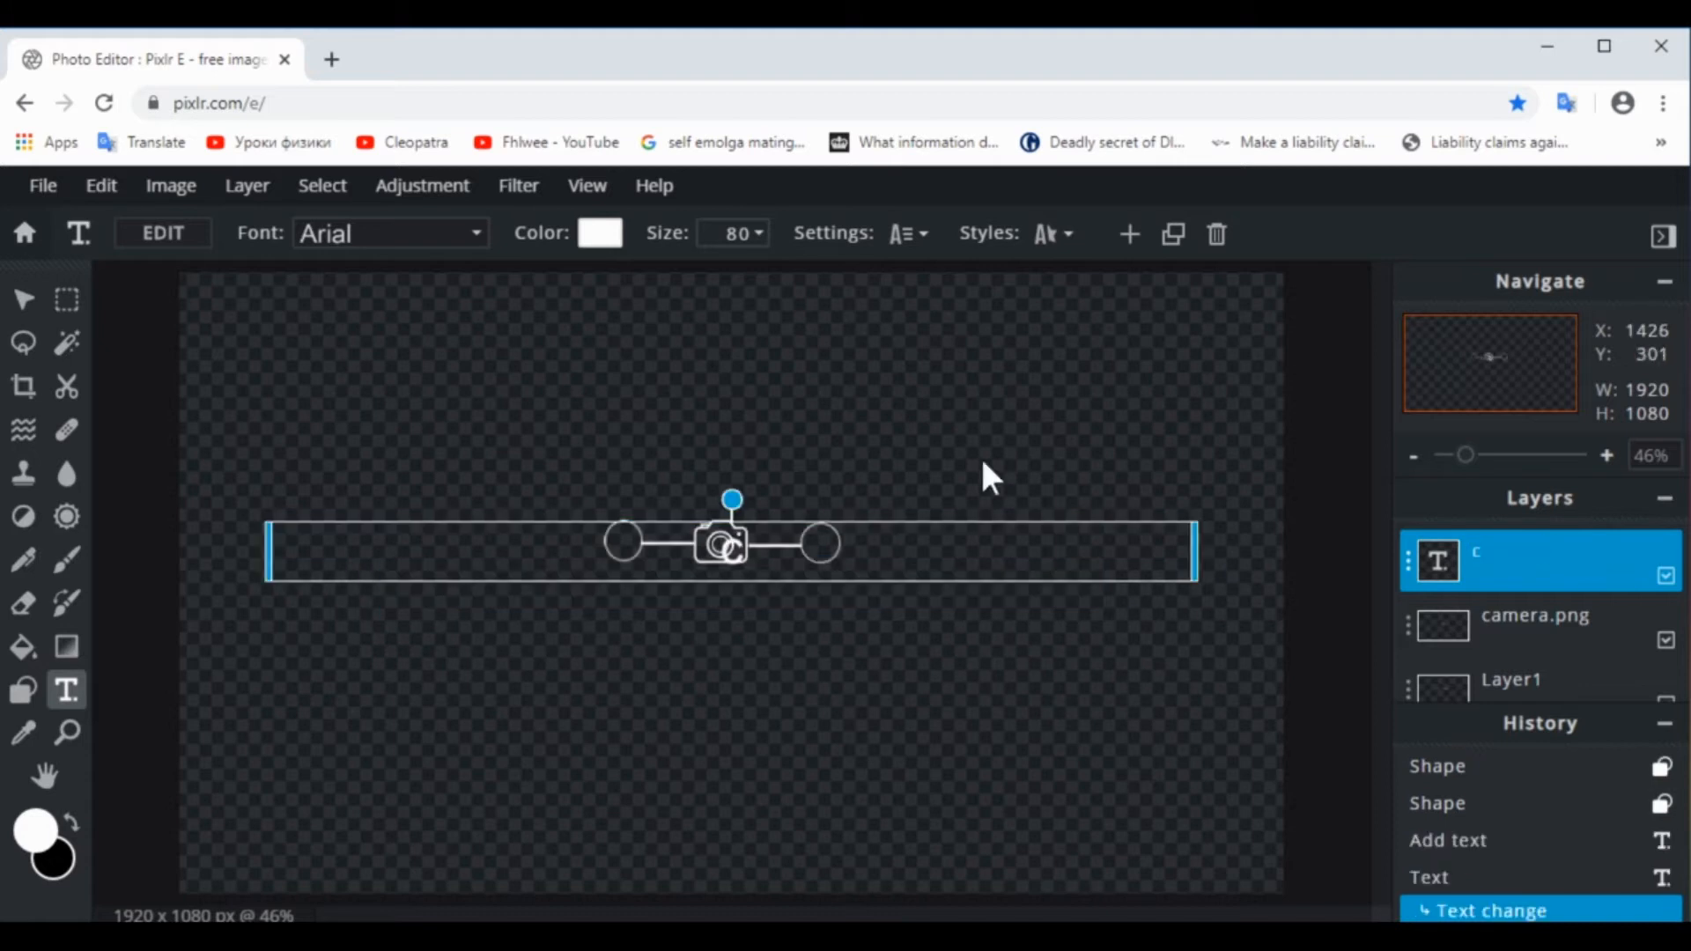
{"action": "left_click_drag", "start_coordinate": [963, 556], "coordinate": [856, 545]}
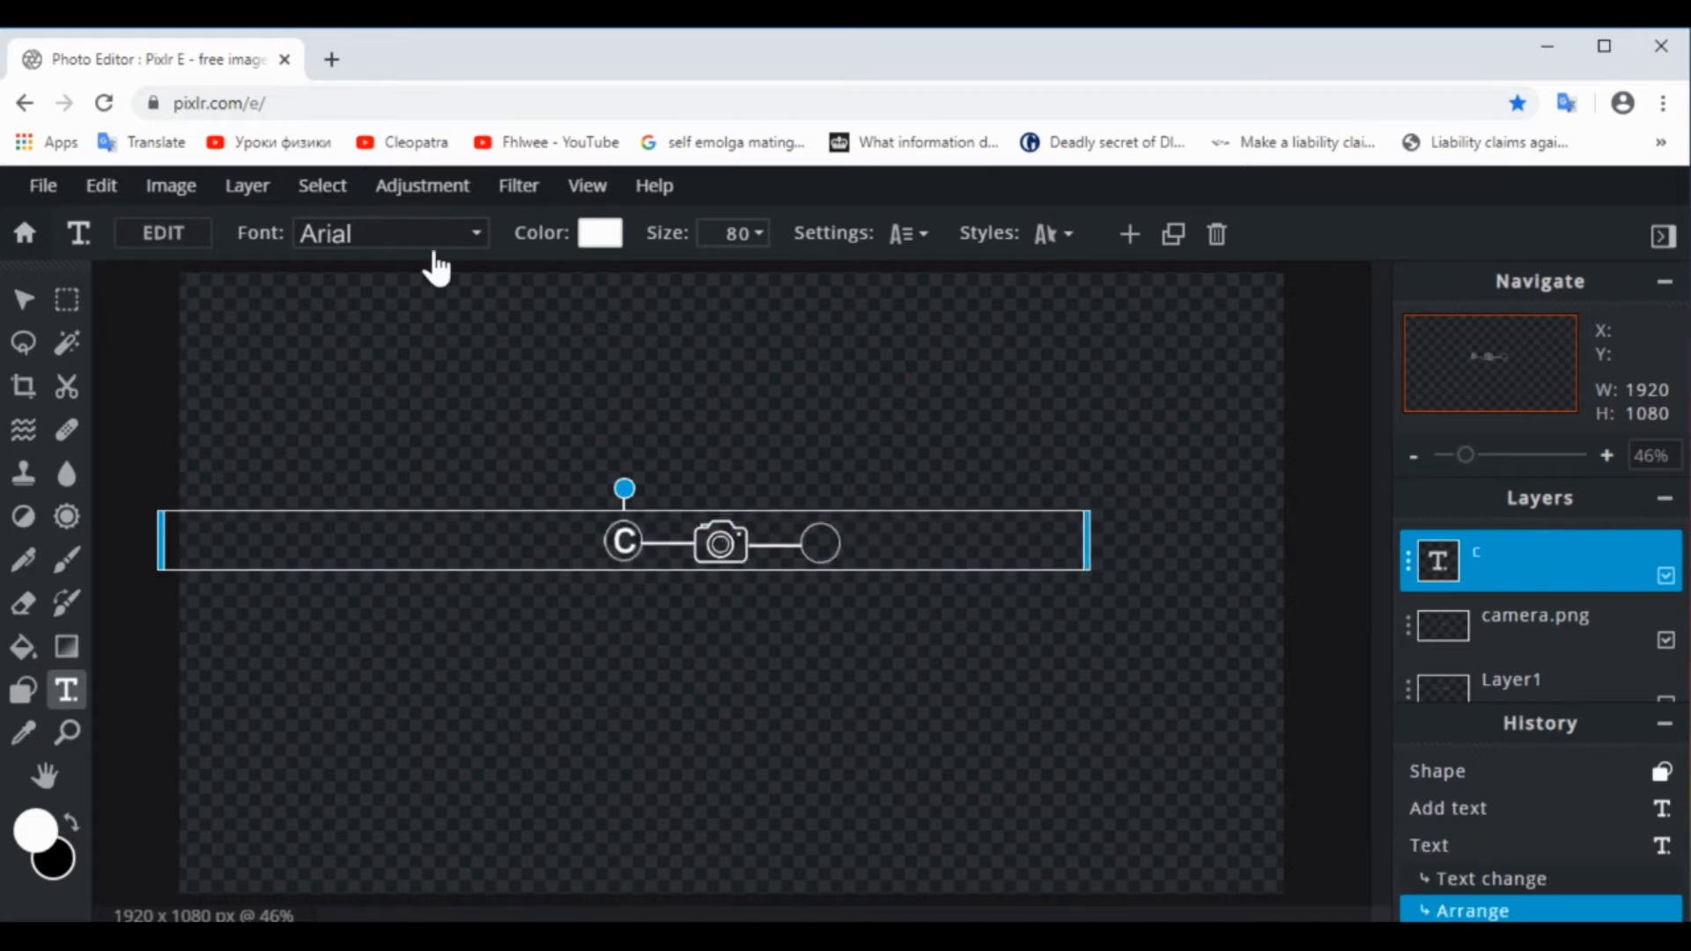
Set the letter's font to Courier New and fine-tune its position within the left circle
{"action": "left_click", "coordinate": [471, 234]}
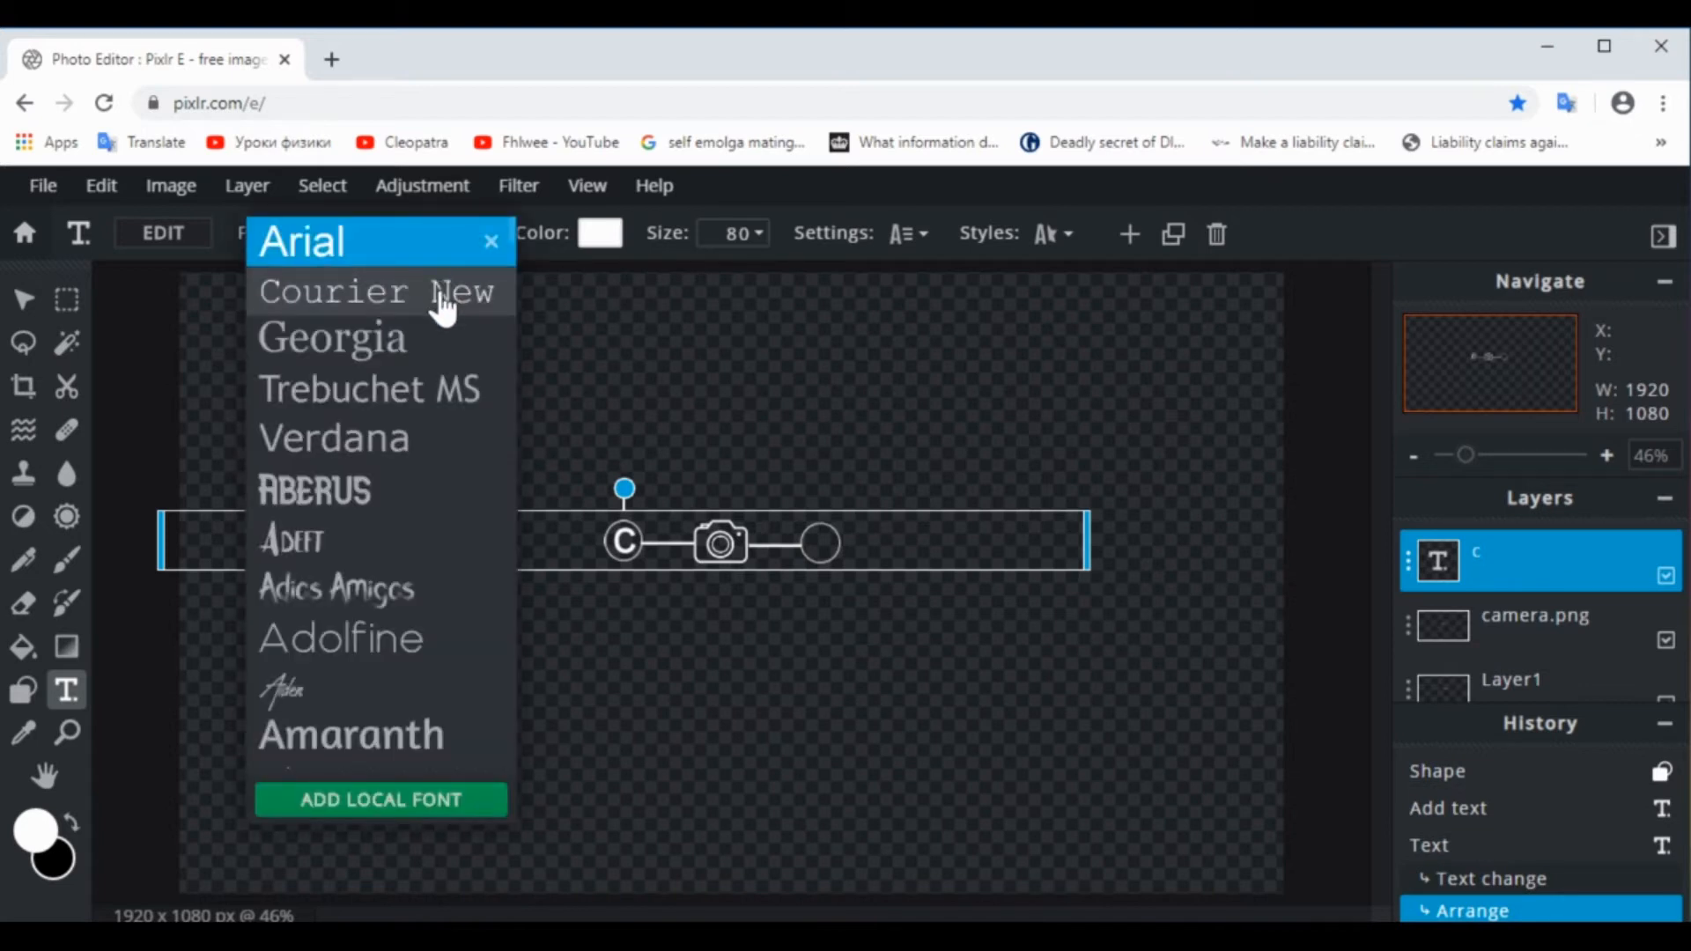
{"action": "left_click", "coordinate": [442, 291]}
{"action": "left_click_drag", "start_coordinate": [951, 550], "coordinate": [951, 555]}
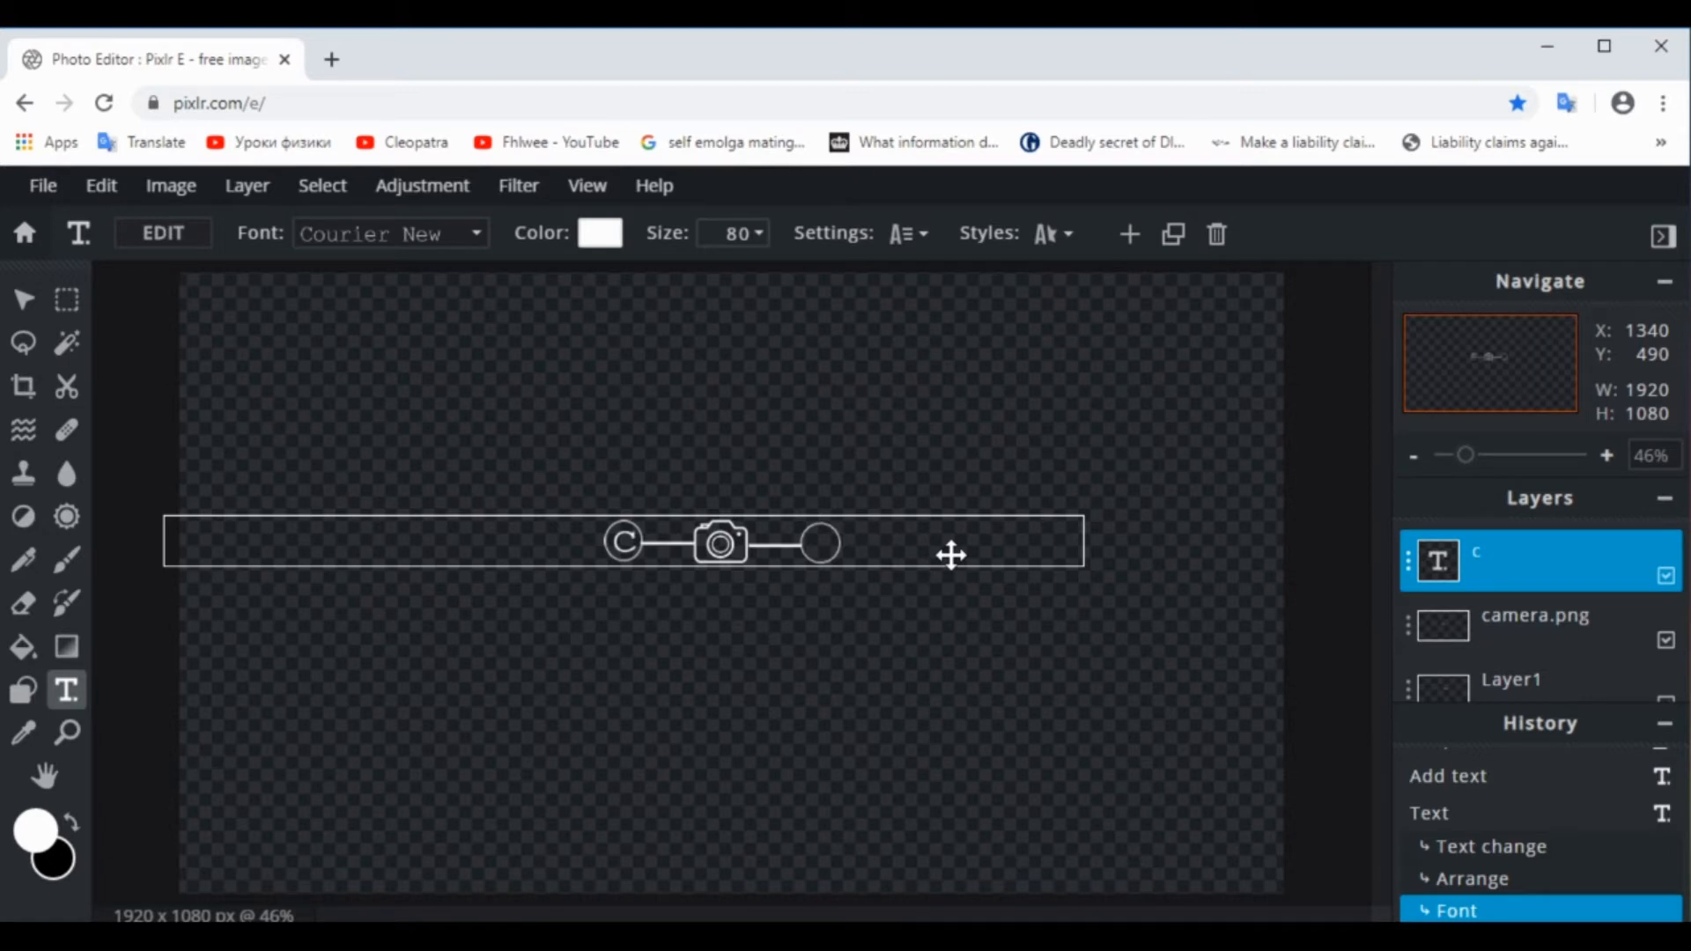
{"action": "left_click_drag", "start_coordinate": [951, 555], "coordinate": [951, 555]}
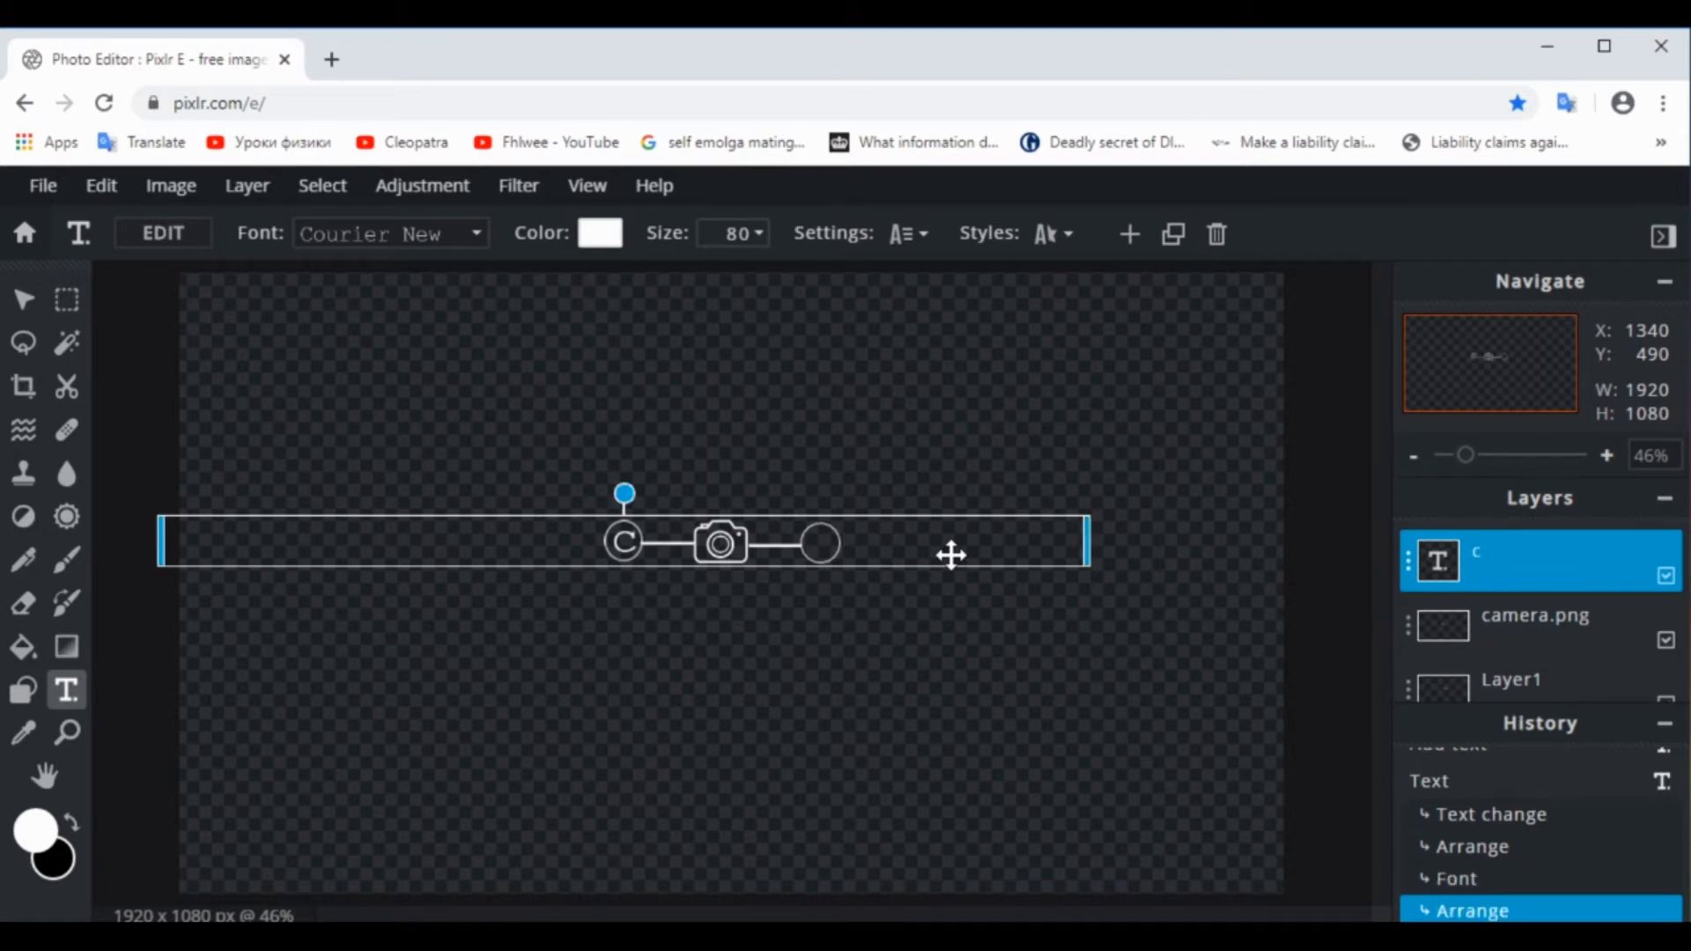
{"action": "left_click", "coordinate": [1046, 683]}
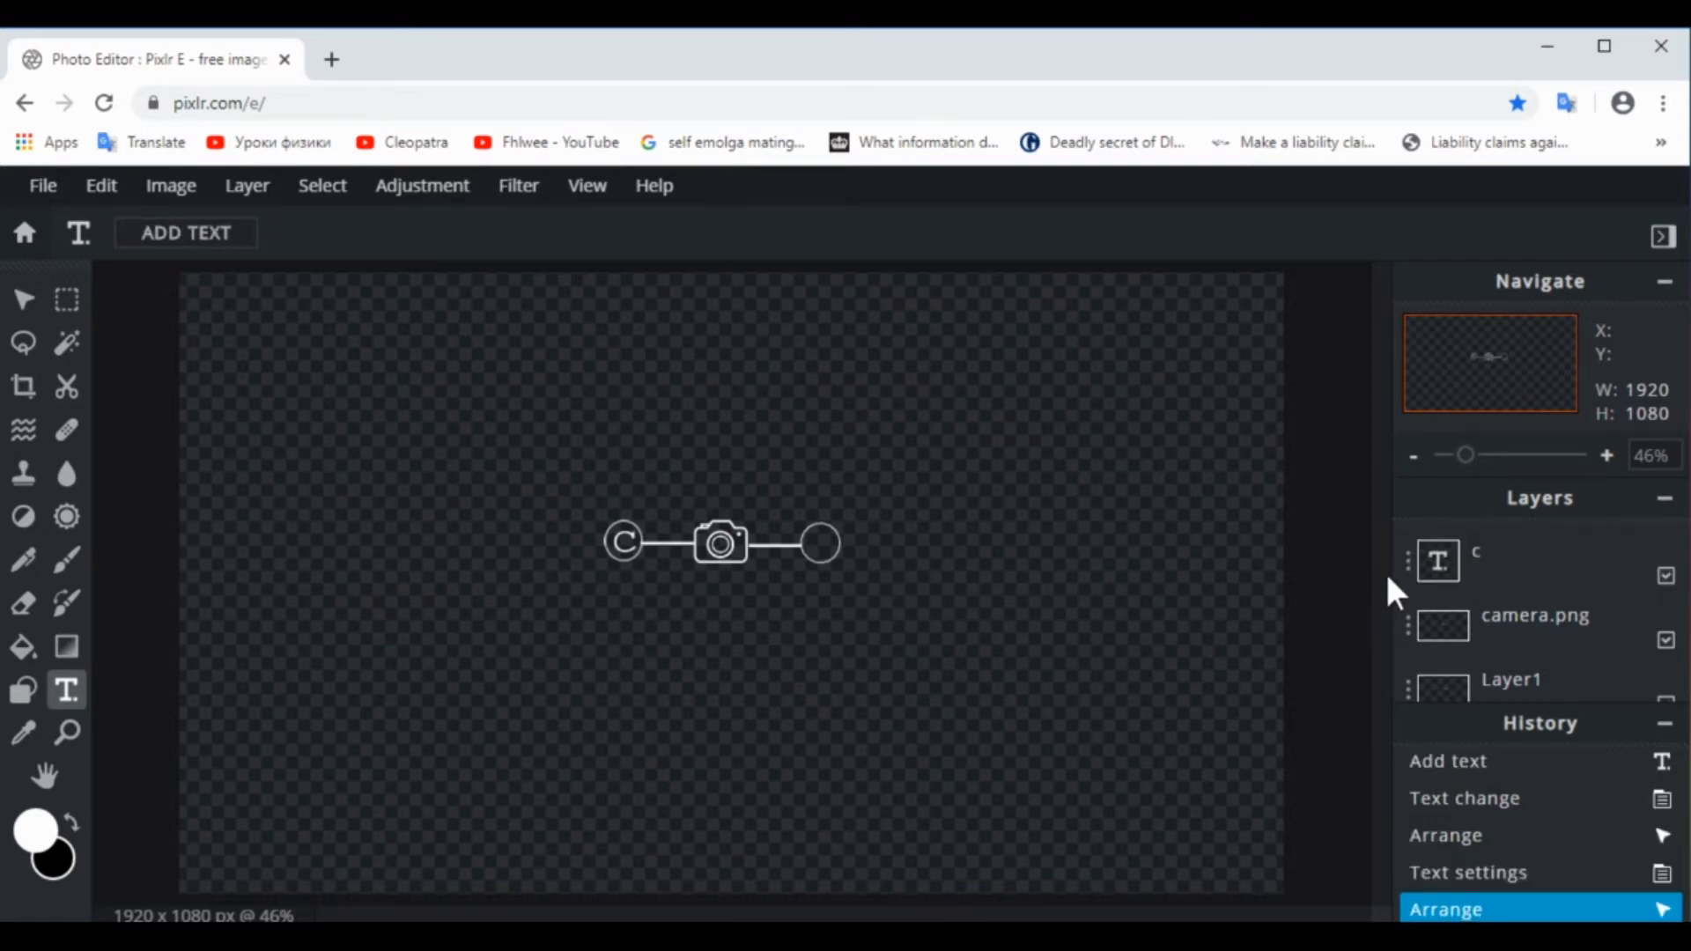
Duplicate the letter "c" text layer and center the copy inside the circle to the right of the camera
{"action": "left_click", "coordinate": [1406, 563]}
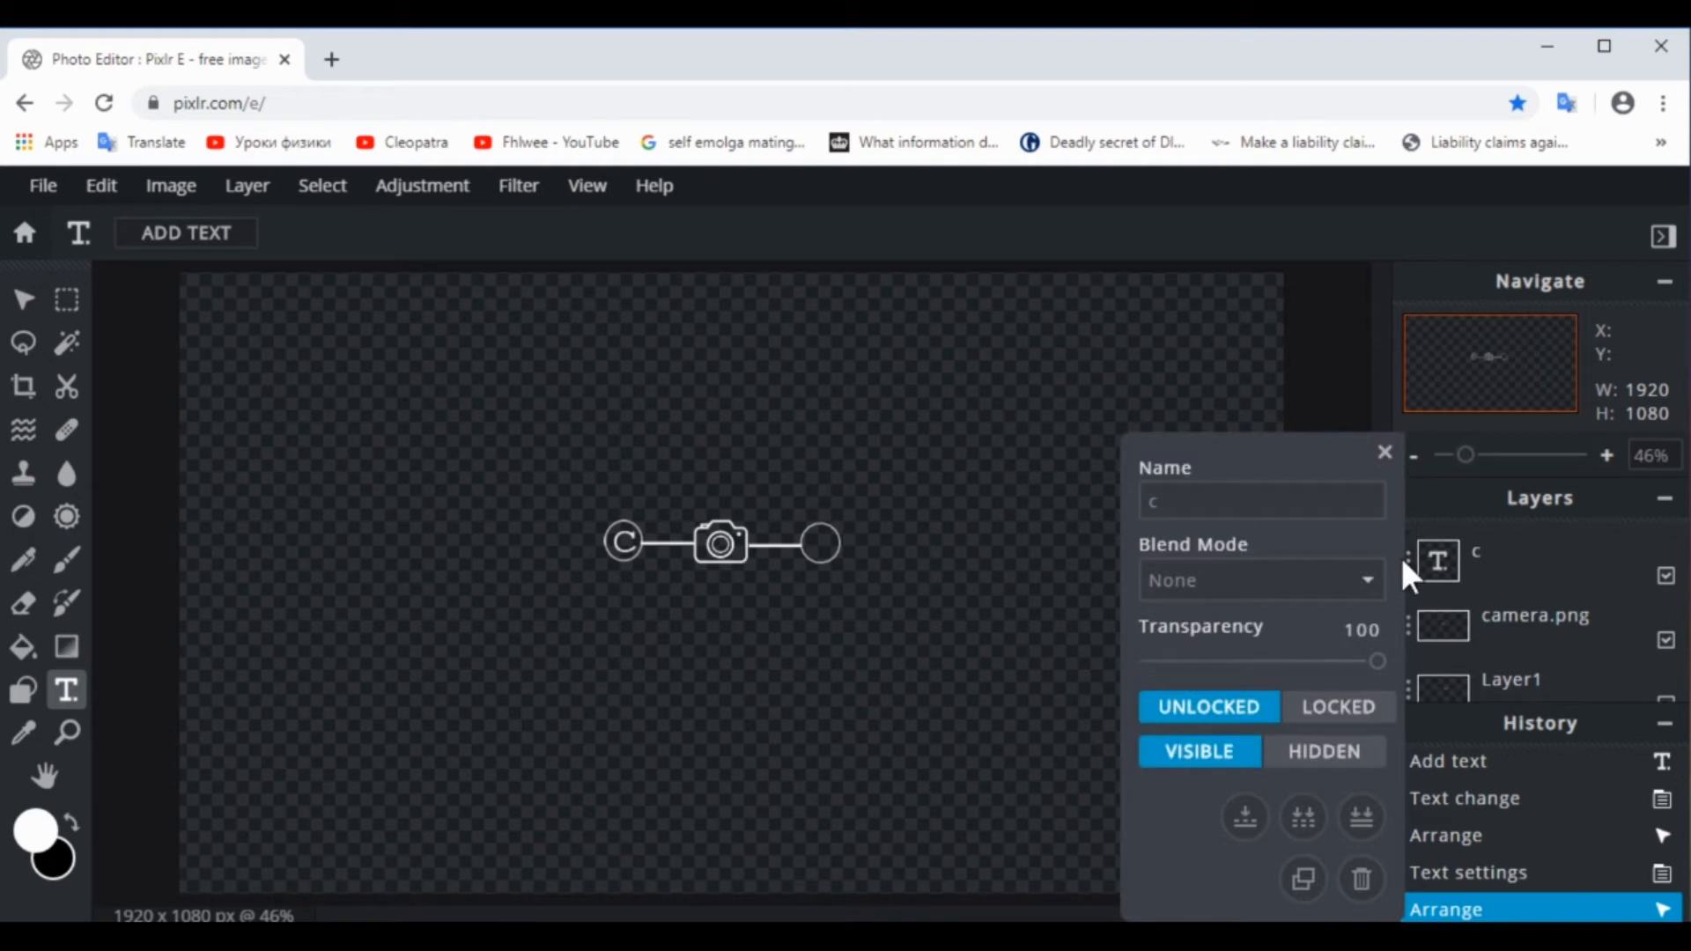
{"action": "left_click", "coordinate": [1302, 877]}
{"action": "left_click_drag", "start_coordinate": [626, 539], "coordinate": [824, 547]}
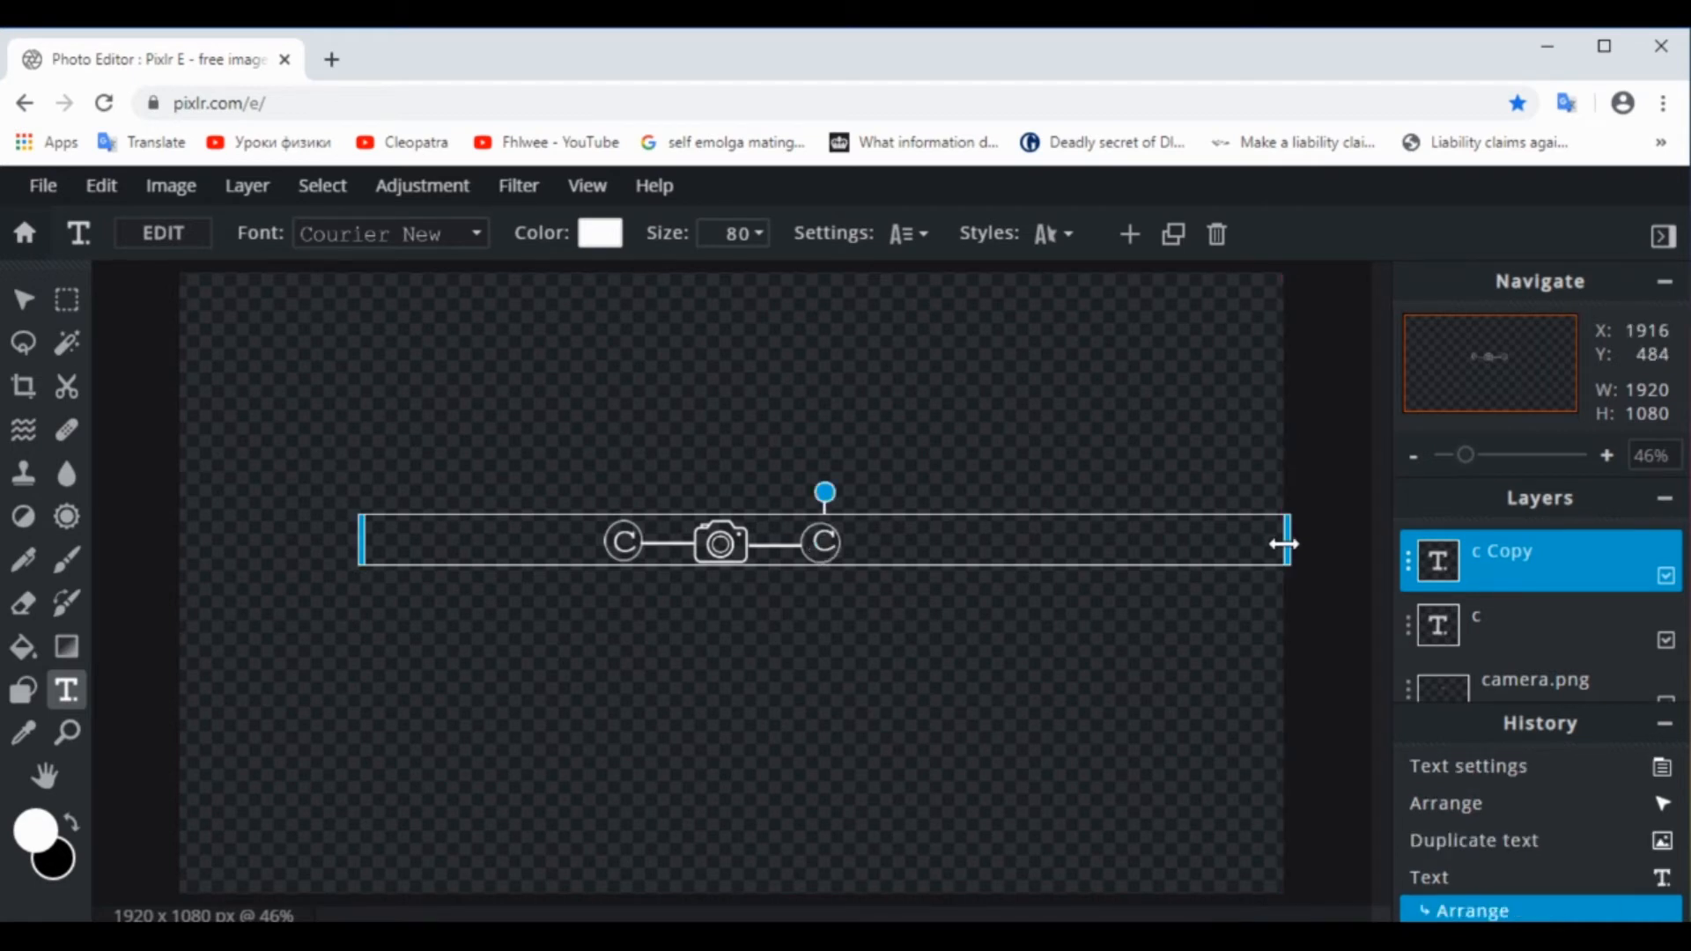
{"action": "left_click_drag", "start_coordinate": [1271, 533], "coordinate": [1071, 540]}
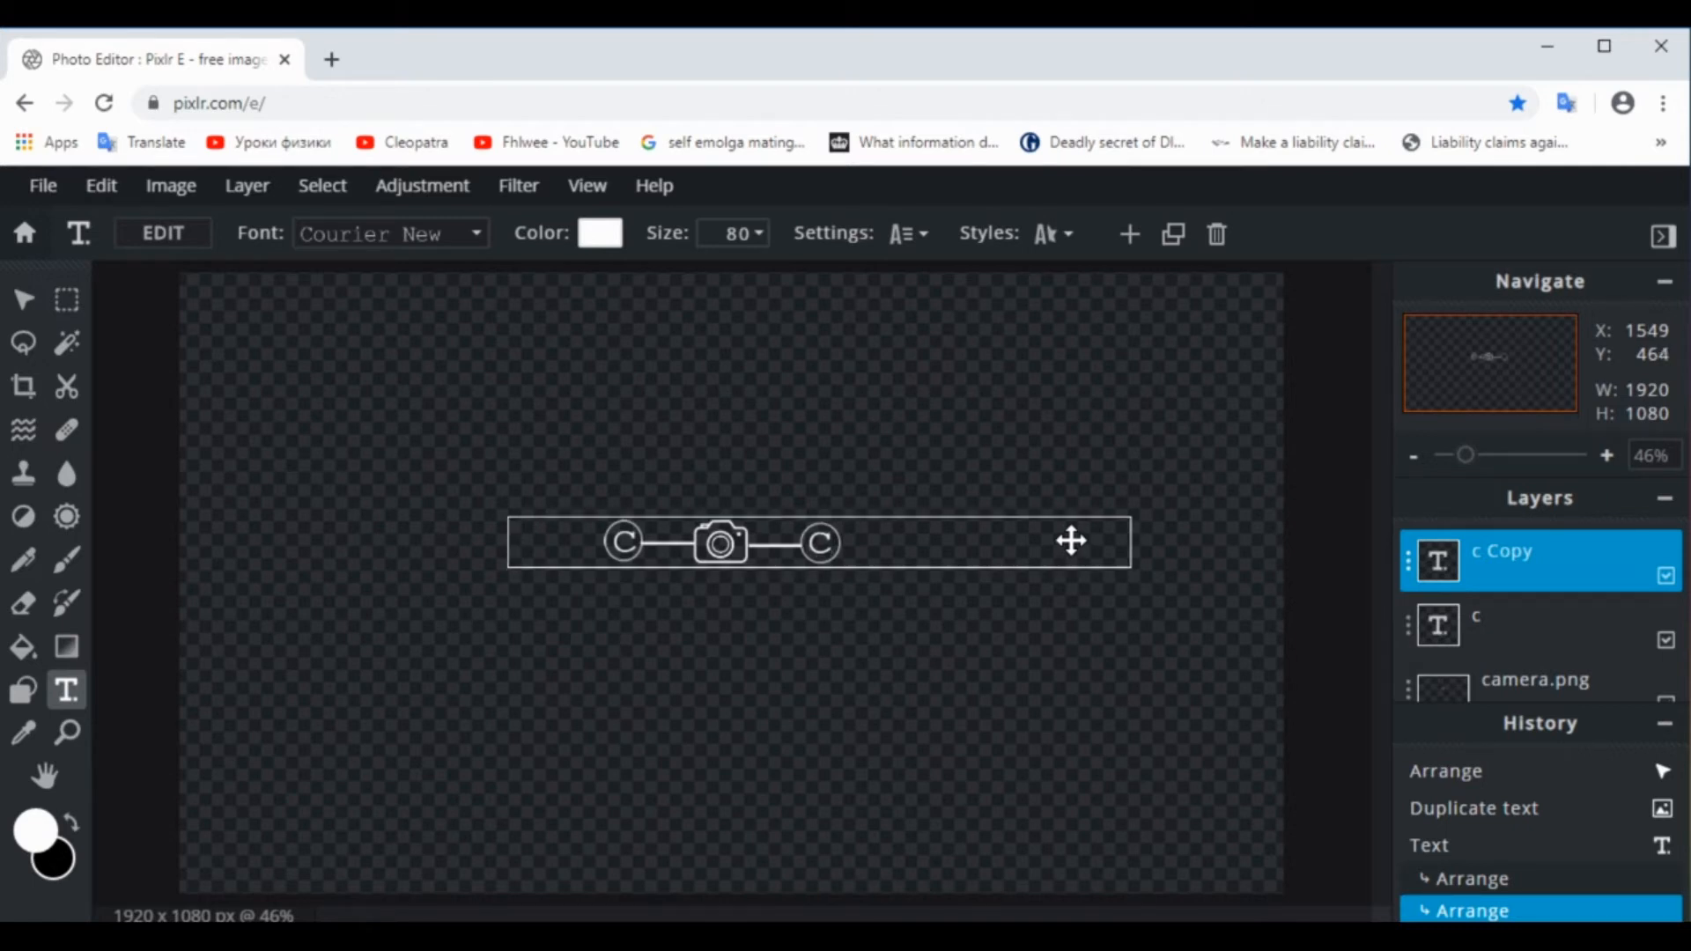
{"action": "left_click", "coordinate": [1062, 703]}
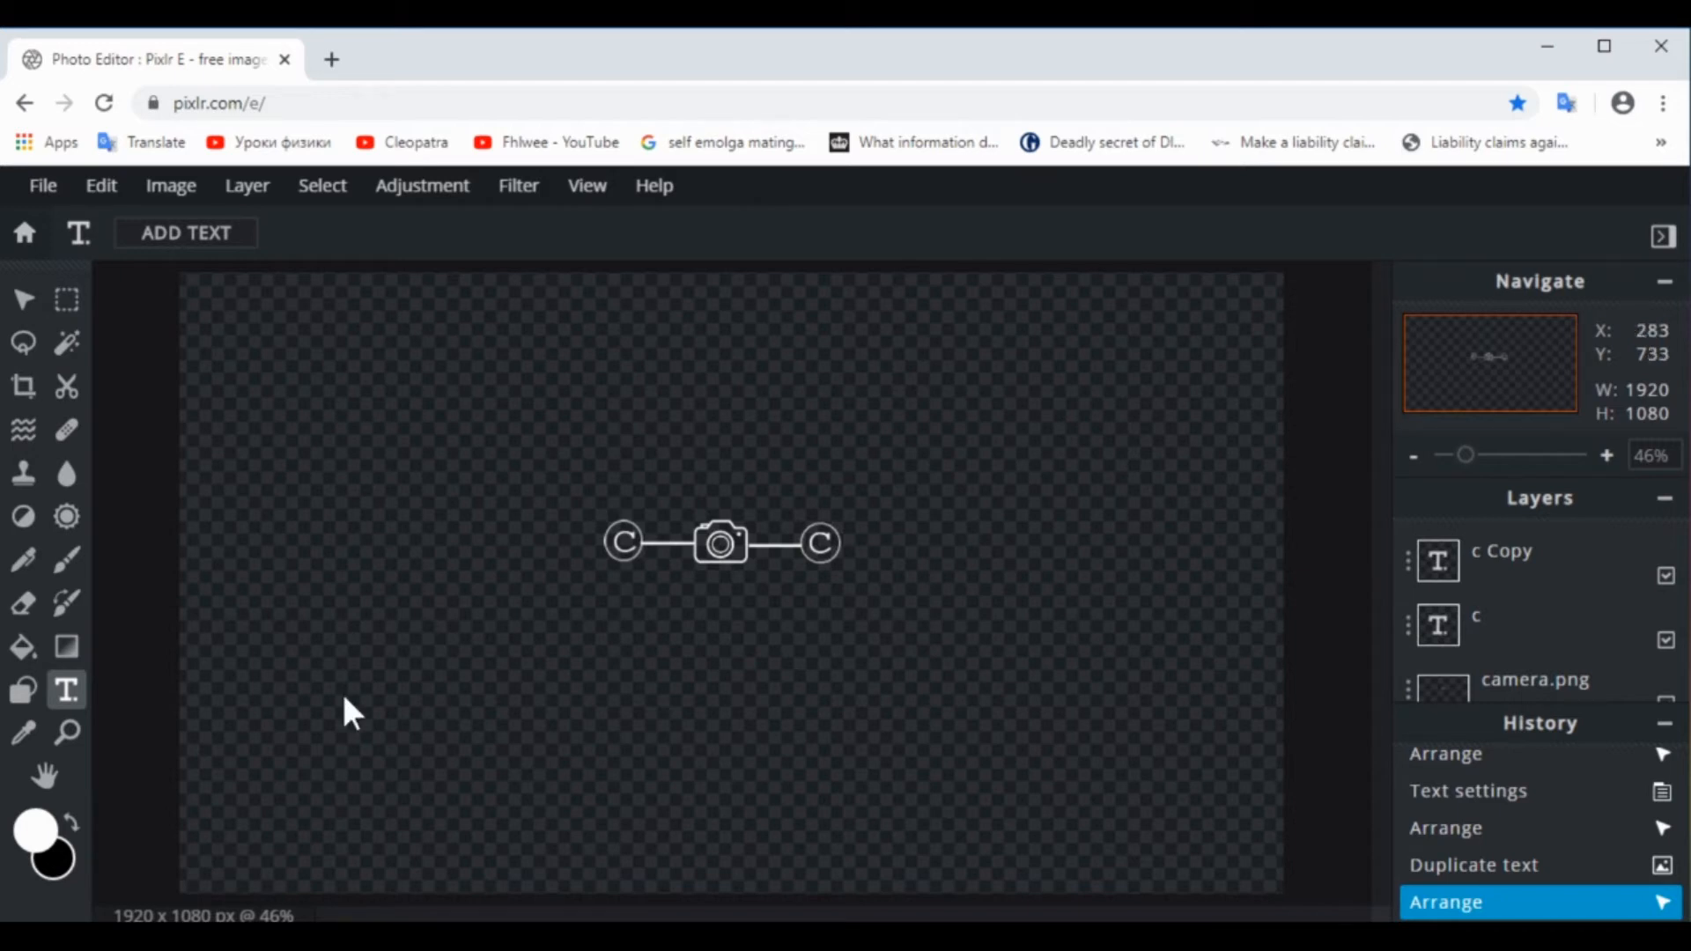
On Layer1, draw a short horizontal line with stroke 2 extending outward from the left circle
{"action": "left_click", "coordinate": [25, 696]}
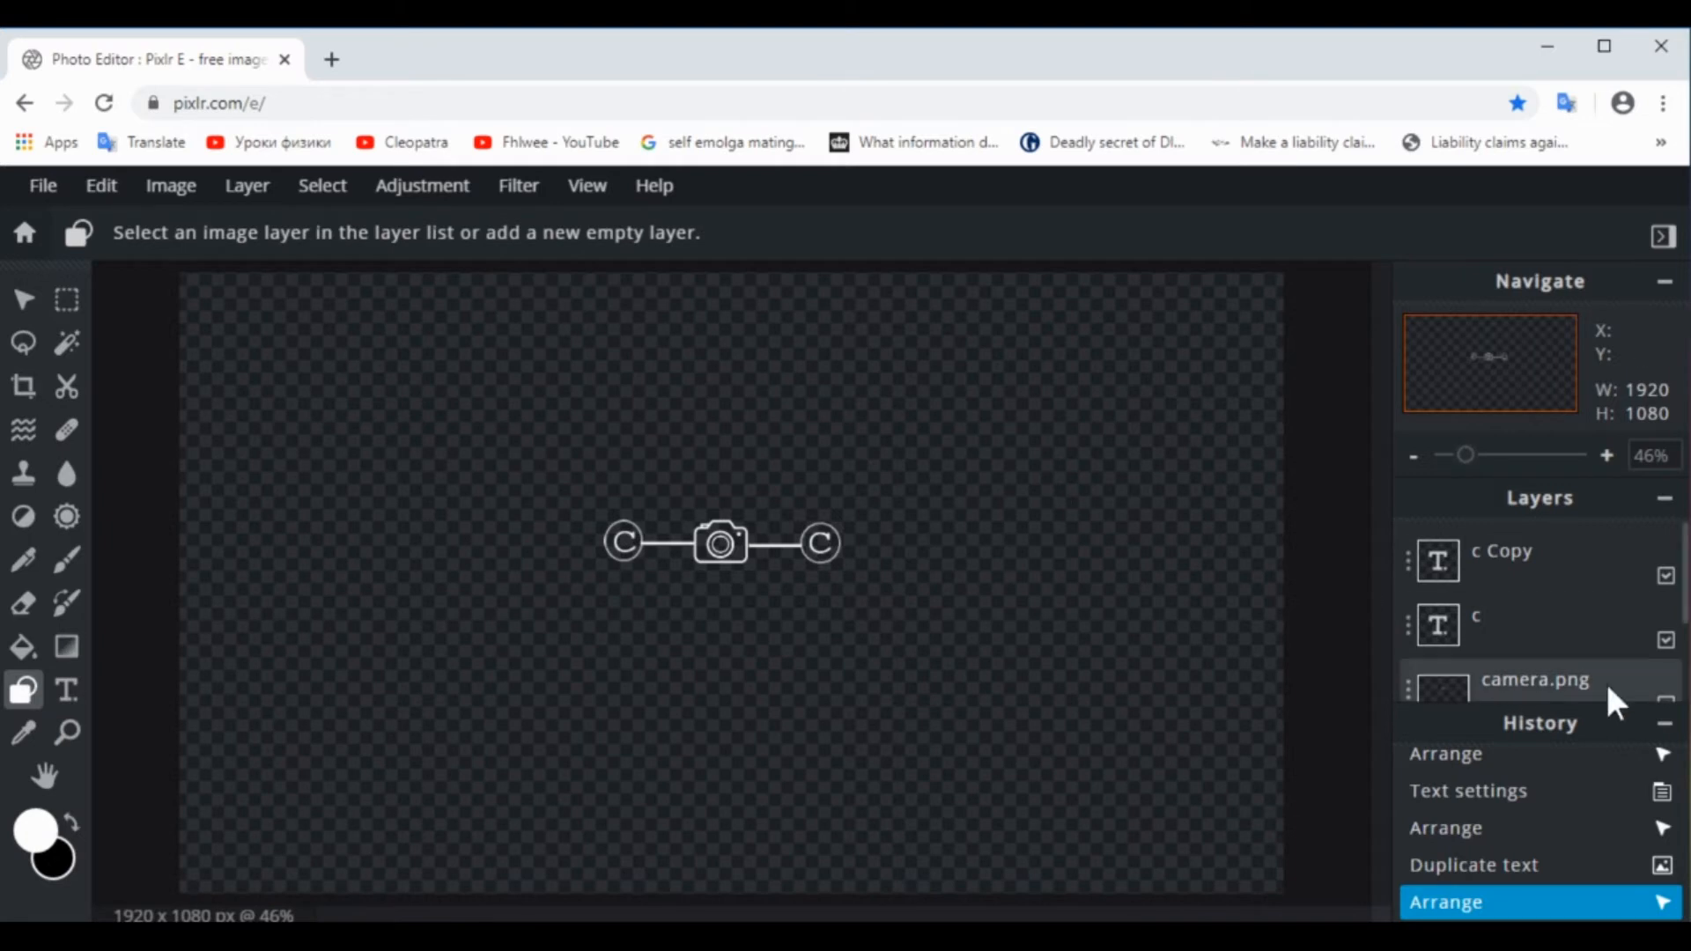
{"action": "left_click", "coordinate": [1664, 724]}
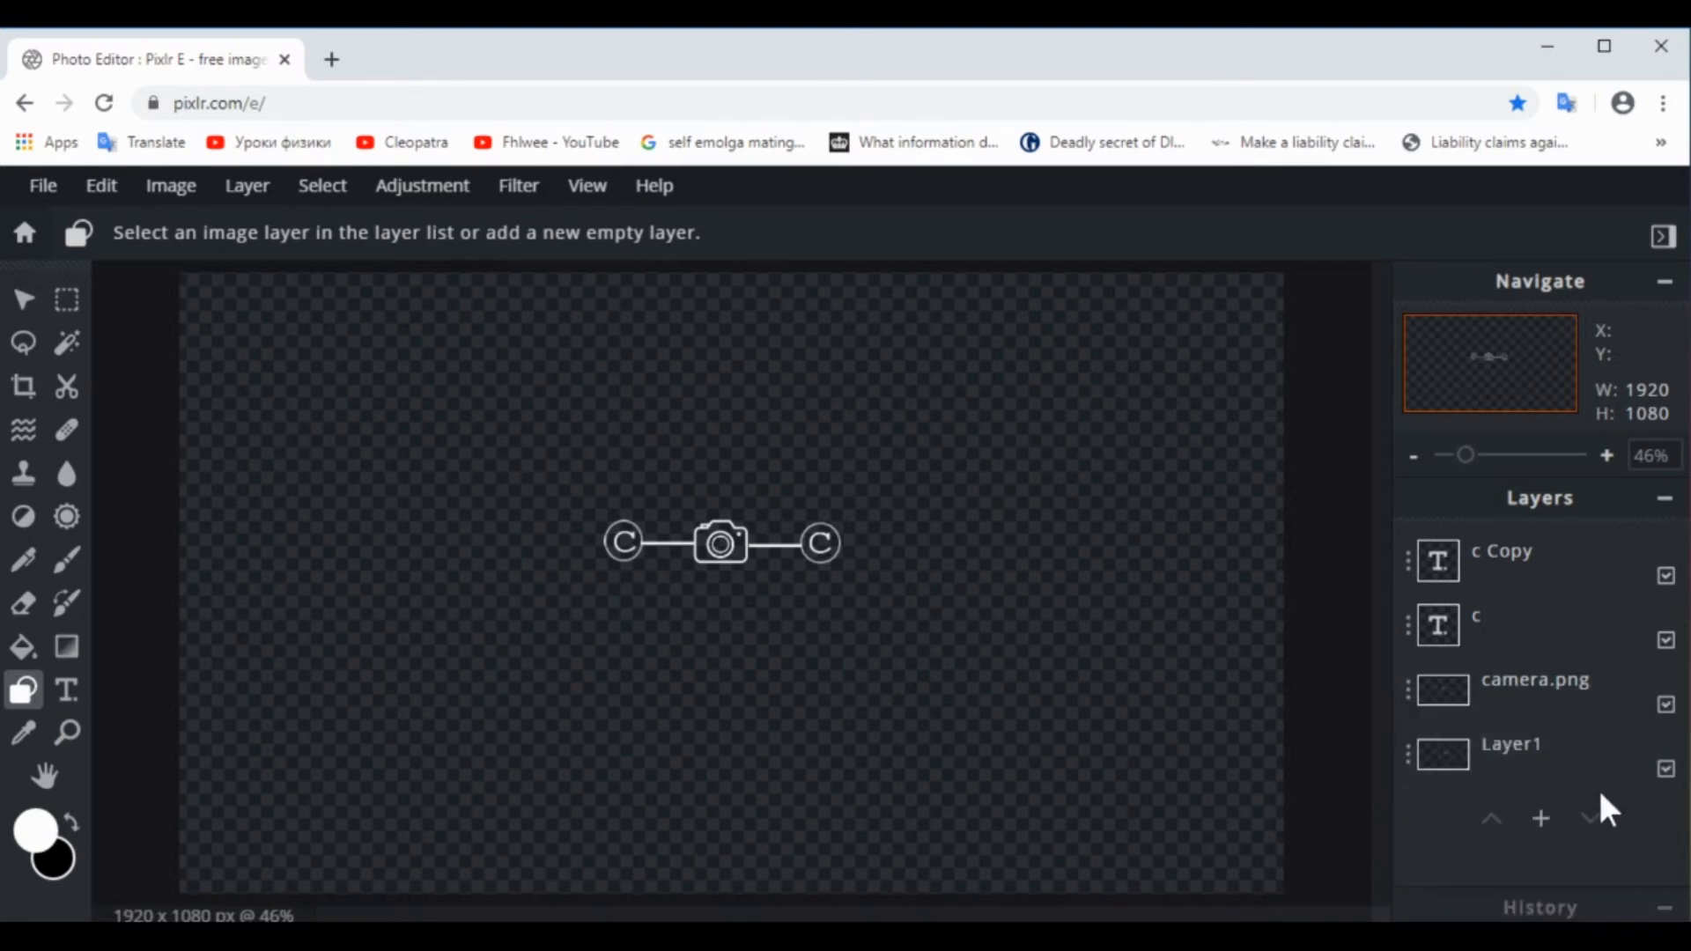
{"action": "left_click", "coordinate": [1490, 753]}
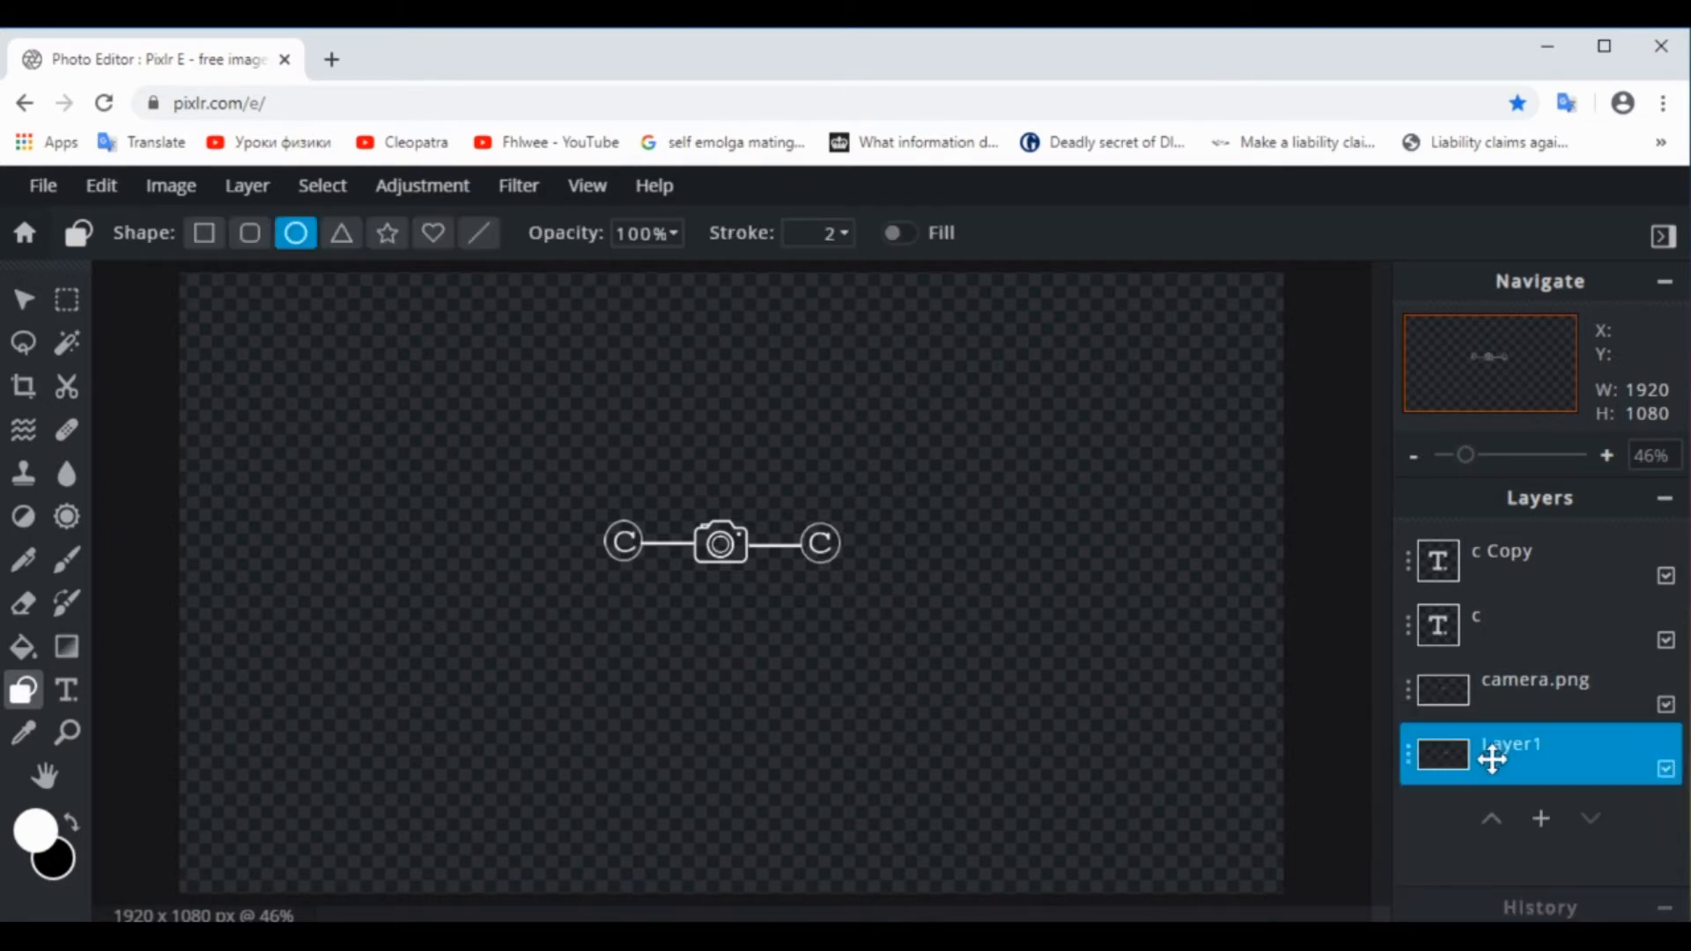
{"action": "left_click", "coordinate": [487, 240]}
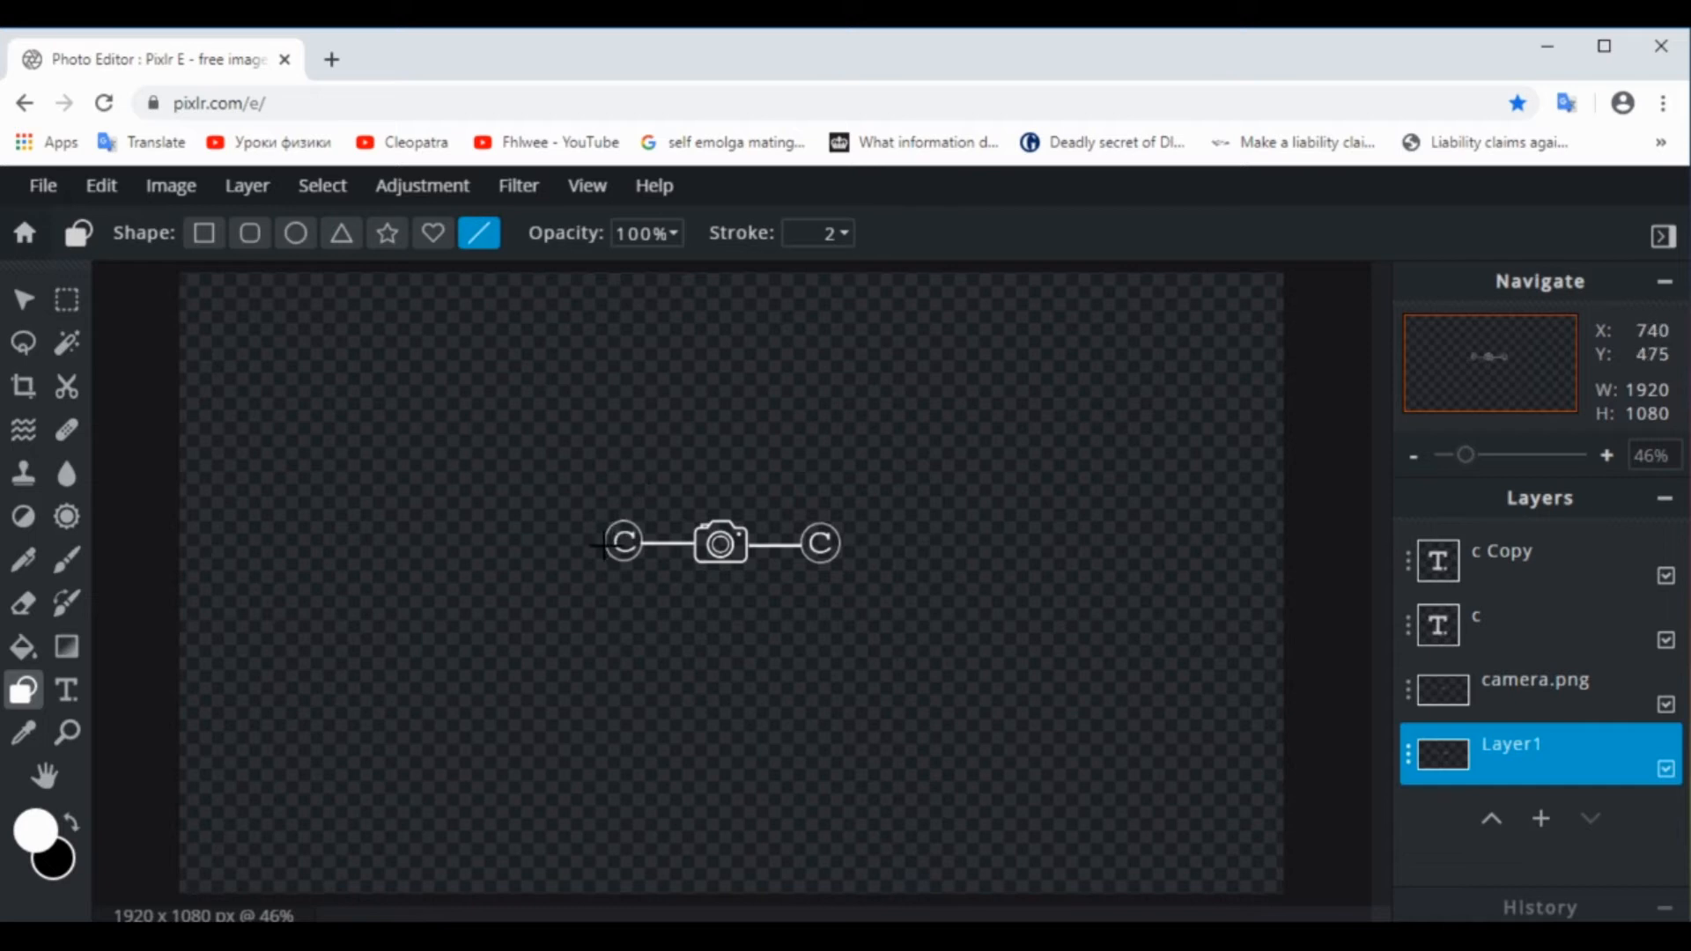
{"action": "left_click_drag", "start_coordinate": [603, 545], "coordinate": [571, 545]}
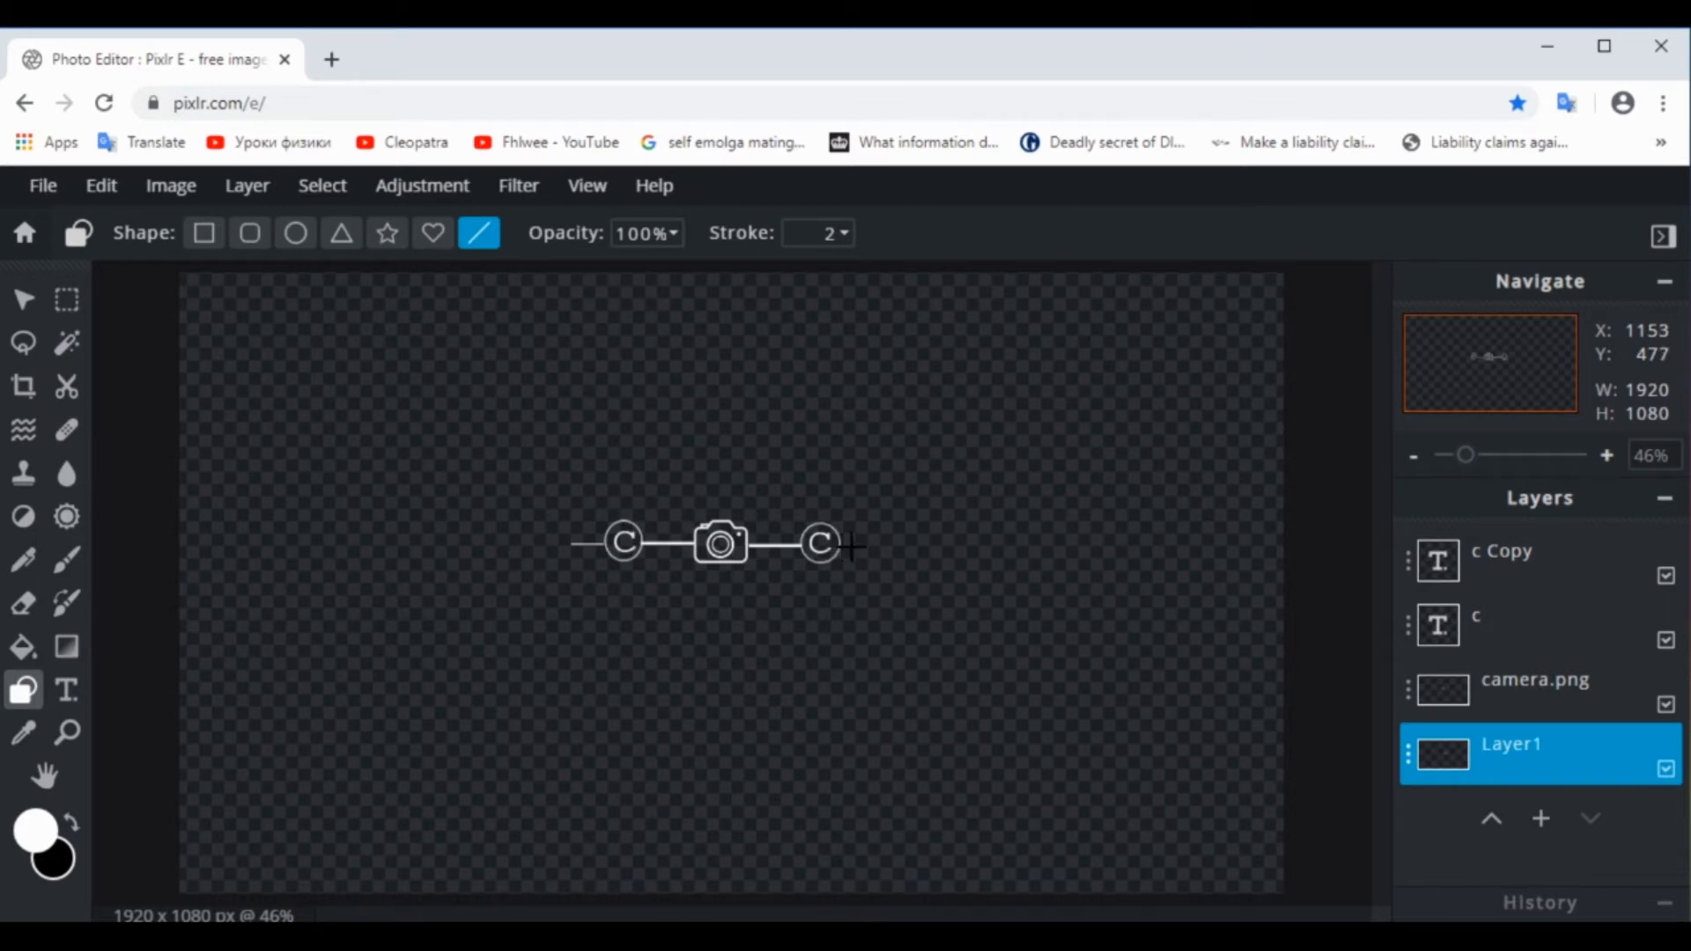
{"action": "left_click_drag", "start_coordinate": [851, 546], "coordinate": [873, 544]}
{"action": "left_click", "coordinate": [102, 189]}
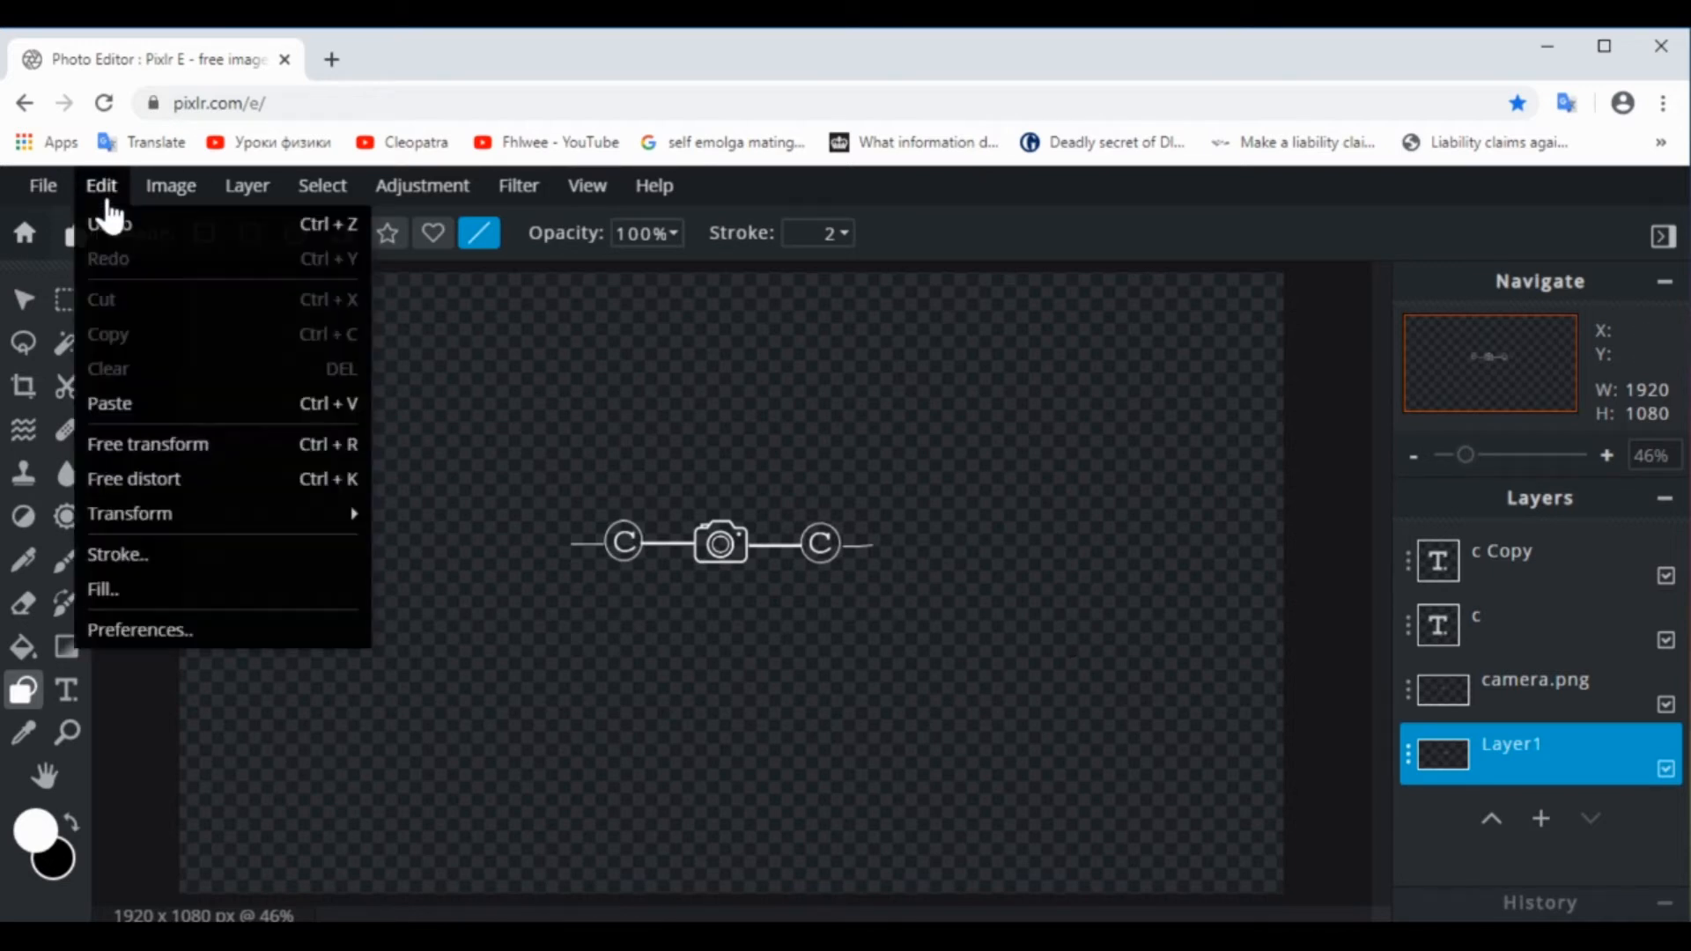
{"action": "left_click", "coordinate": [106, 223]}
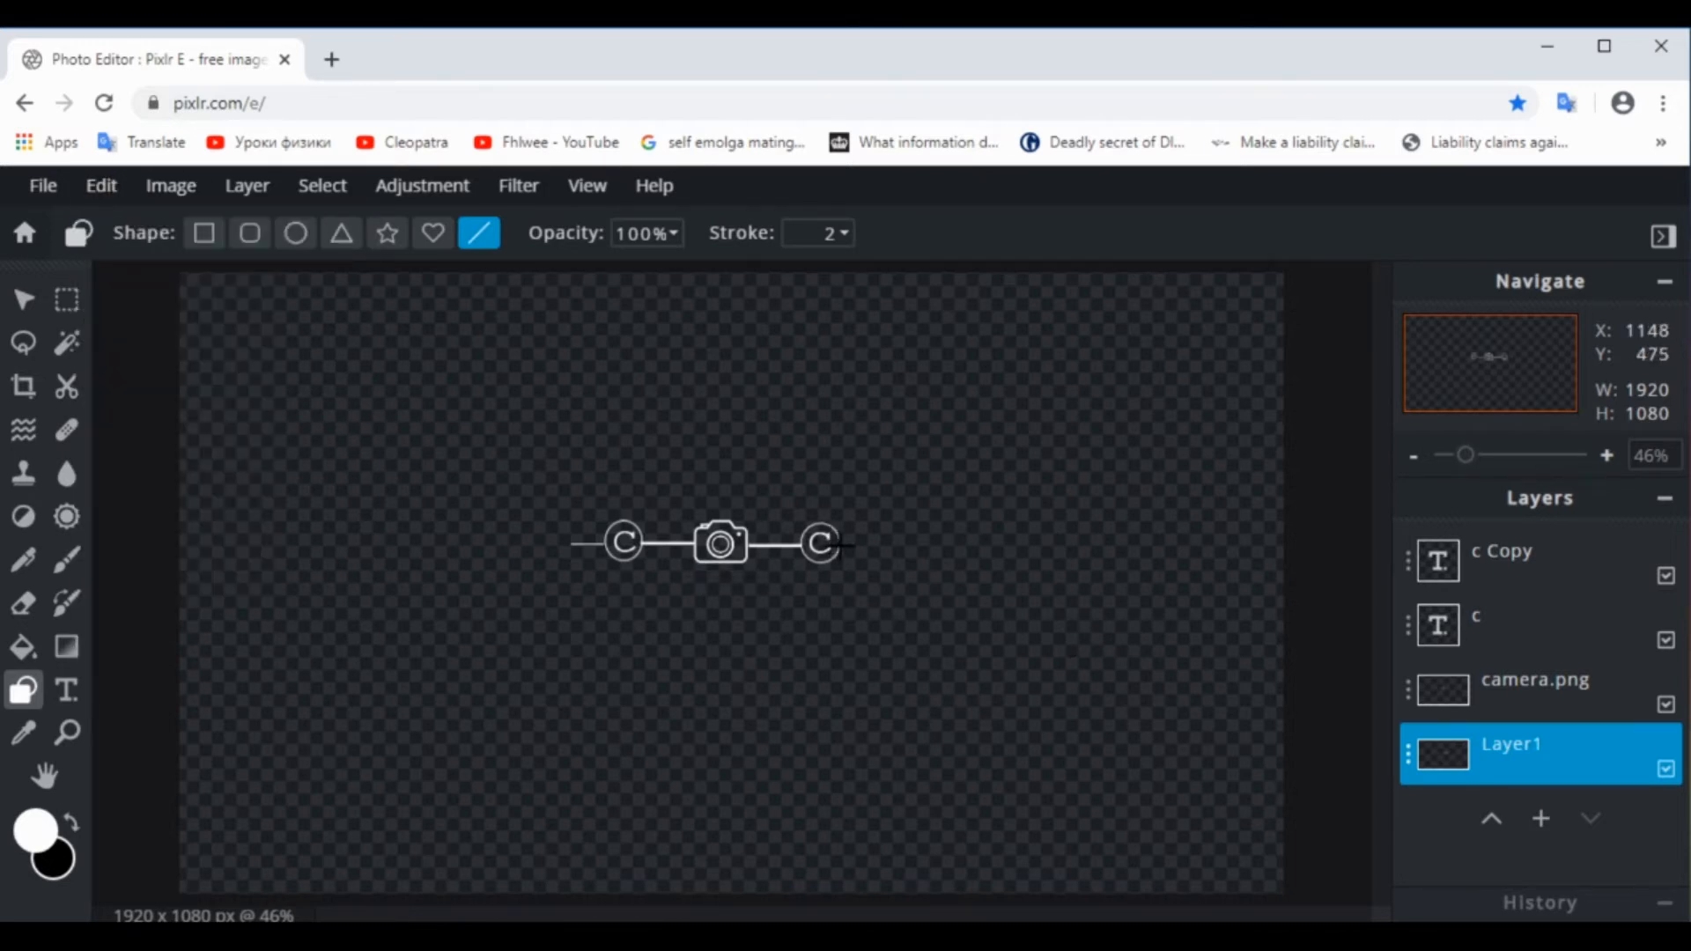
Draw a short horizontal line extending outward from the edge of the right circle to match the left one
{"action": "mouse_move", "coordinate": [841, 546]}
{"action": "left_mouse_down"}
{"action": "mouse_move", "coordinate": [890, 547]}
{"action": "mouse_move", "coordinate": [873, 544]}
{"action": "left_mouse_up"}
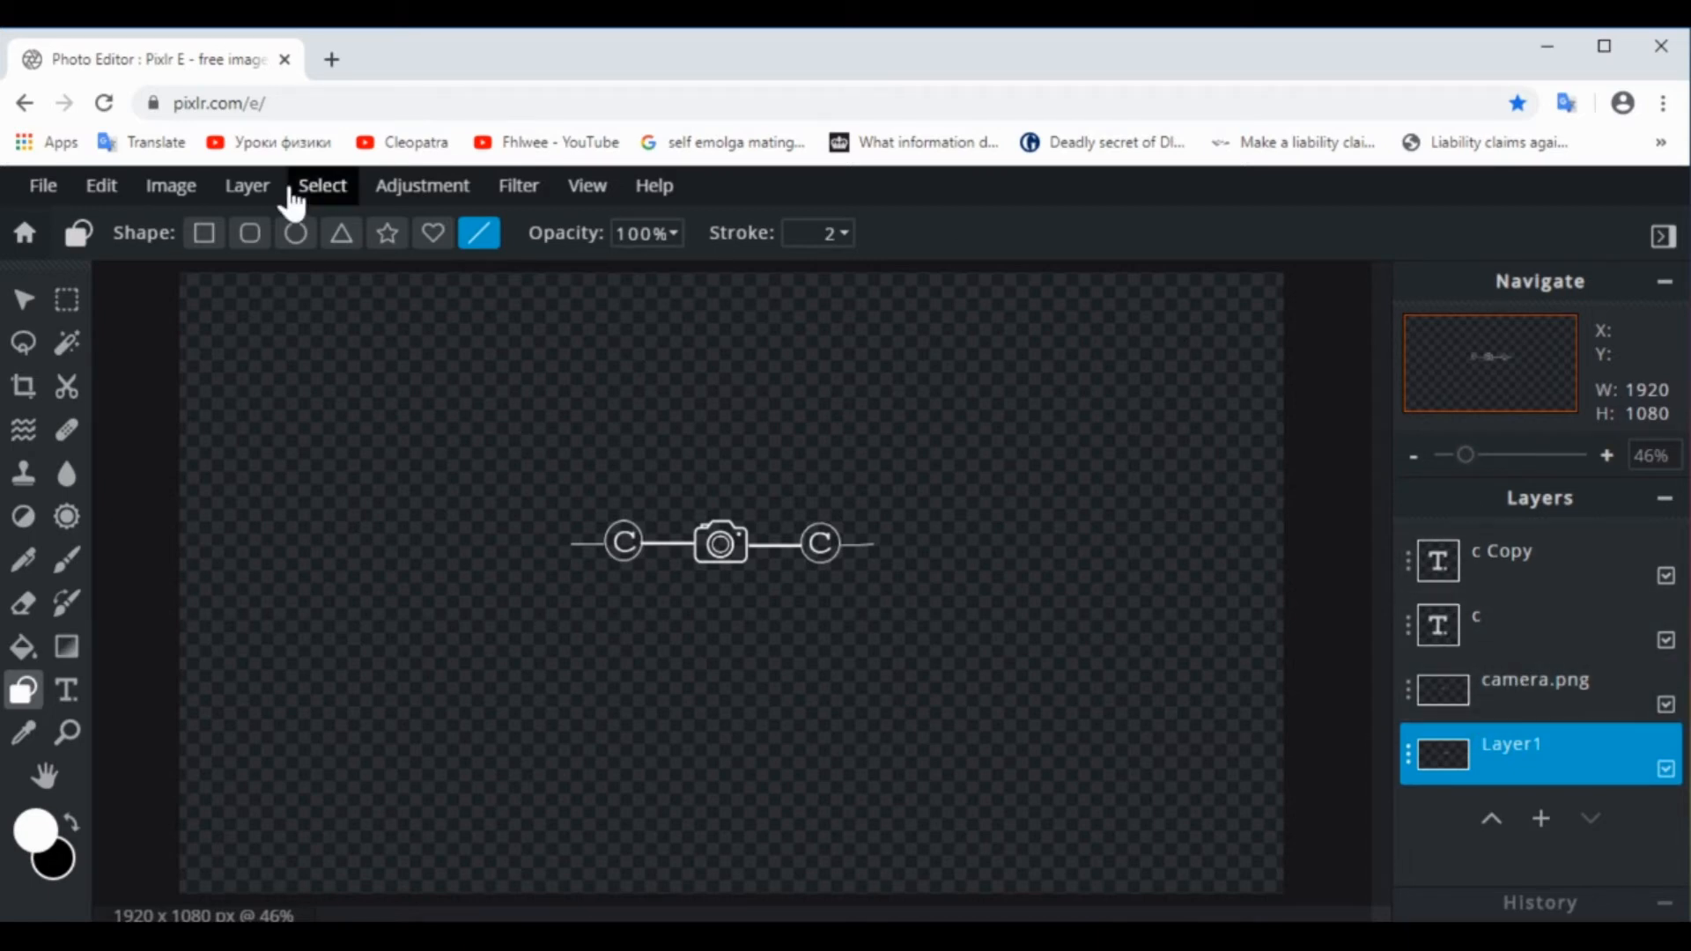
Select the entire canvas and merge the text, camera and shape layers into a single layer with Merge visible
{"action": "left_click", "coordinate": [325, 199]}
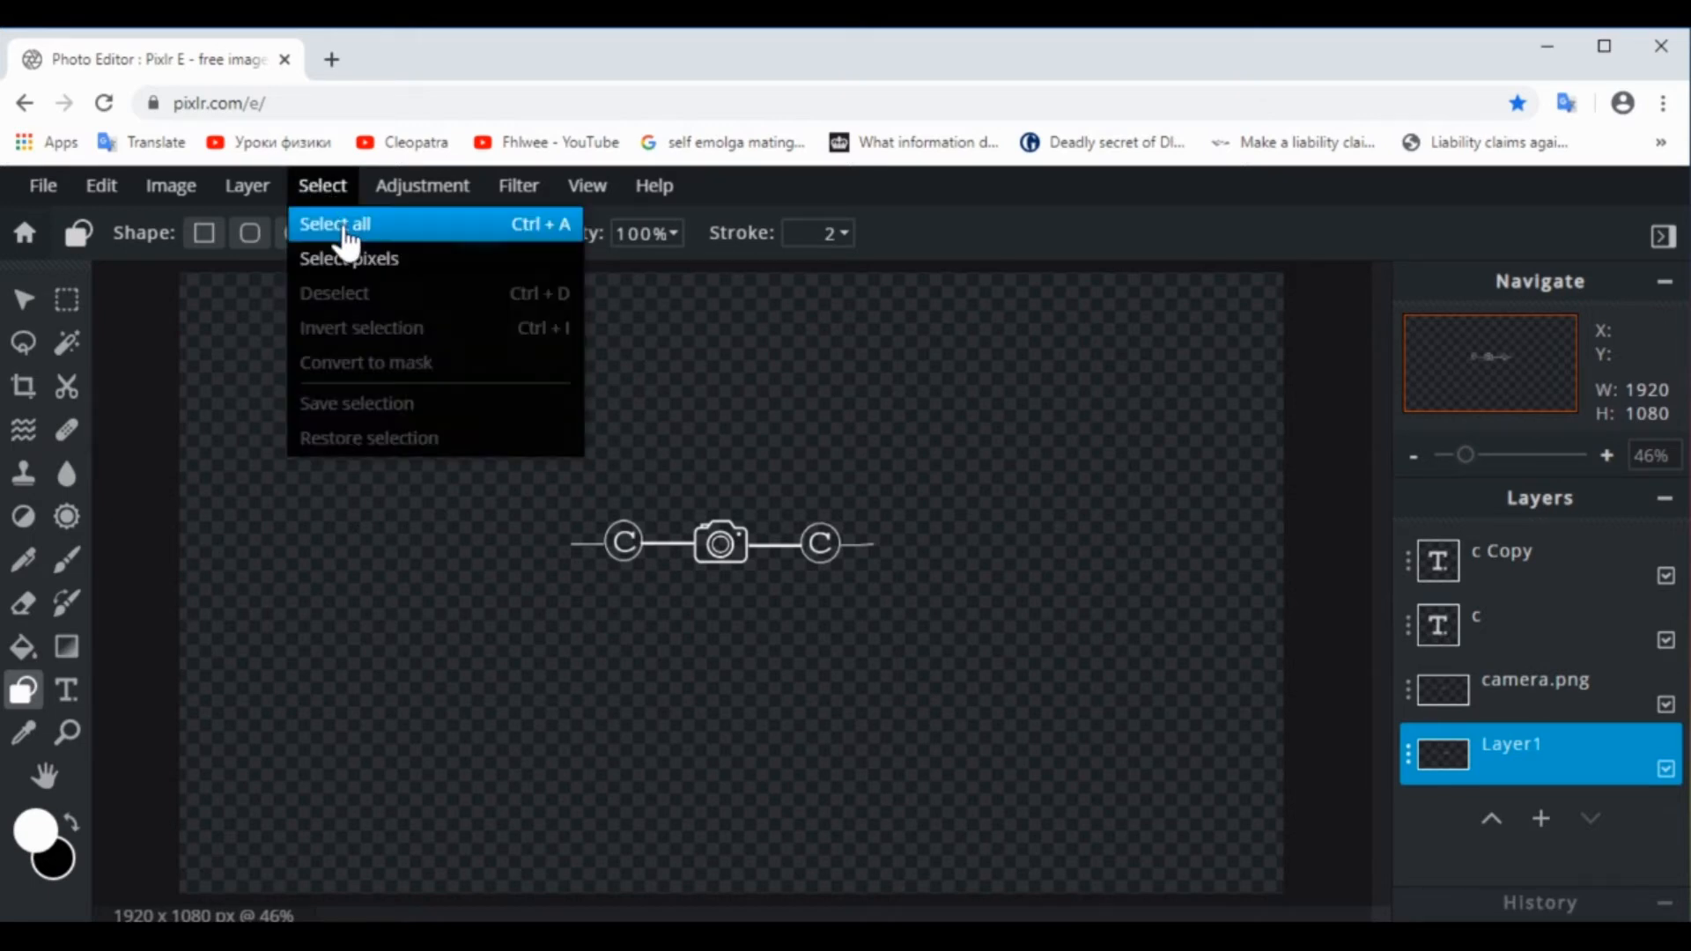
{"action": "left_click", "coordinate": [346, 231]}
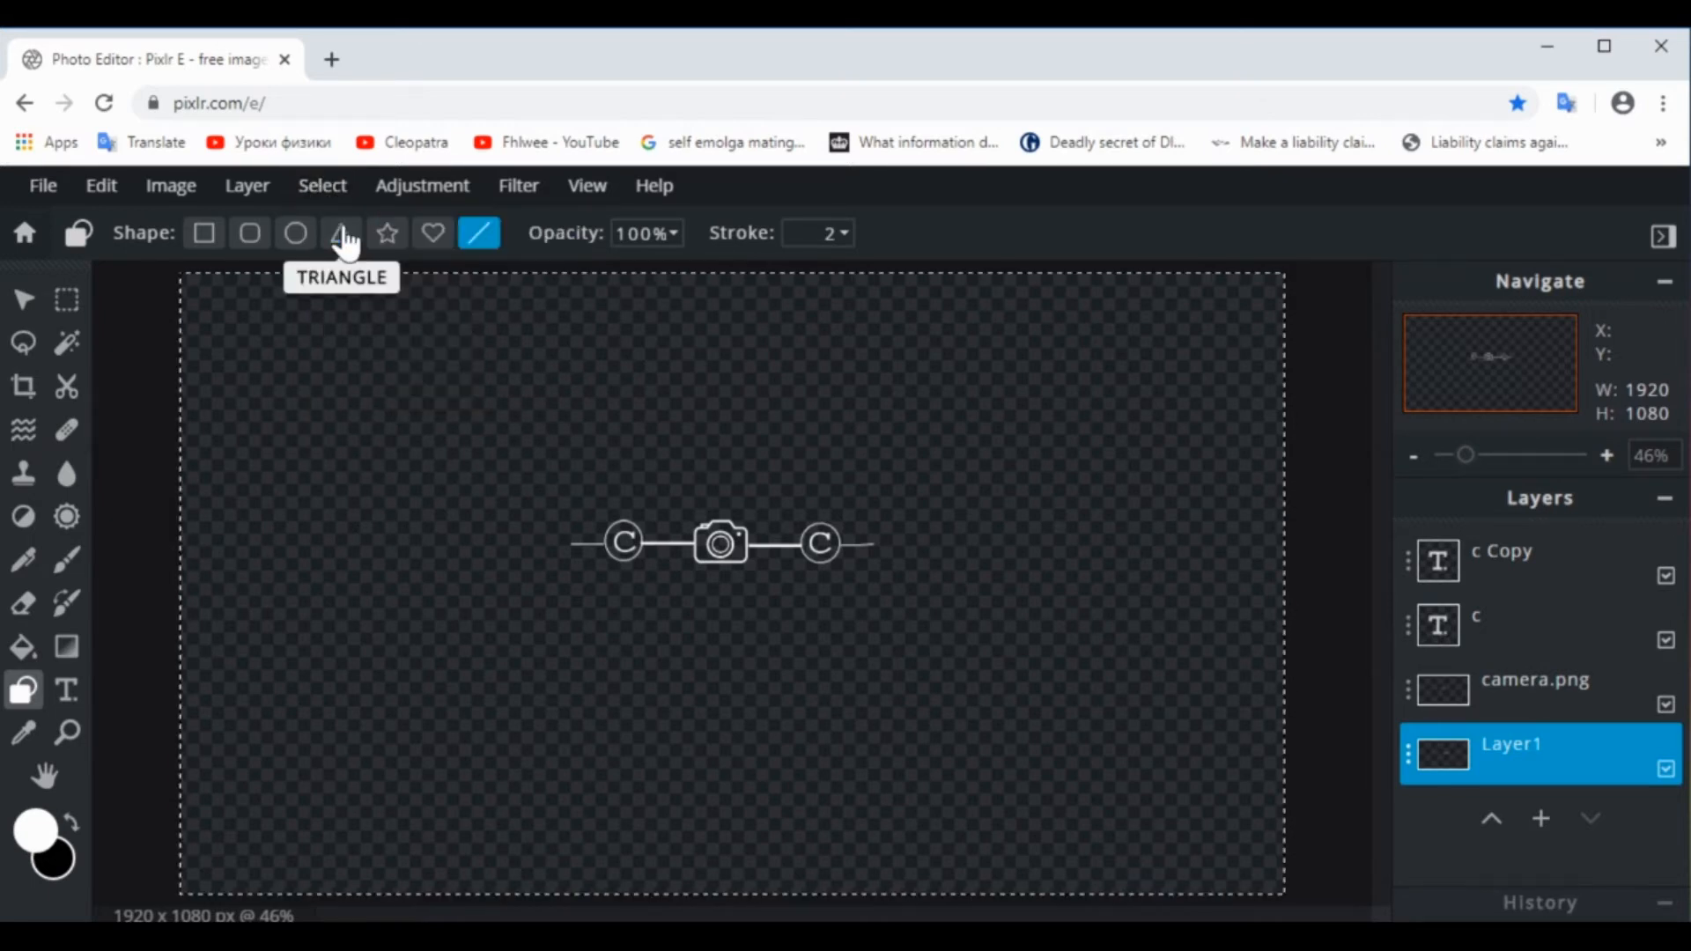
{"action": "left_click", "coordinate": [246, 196]}
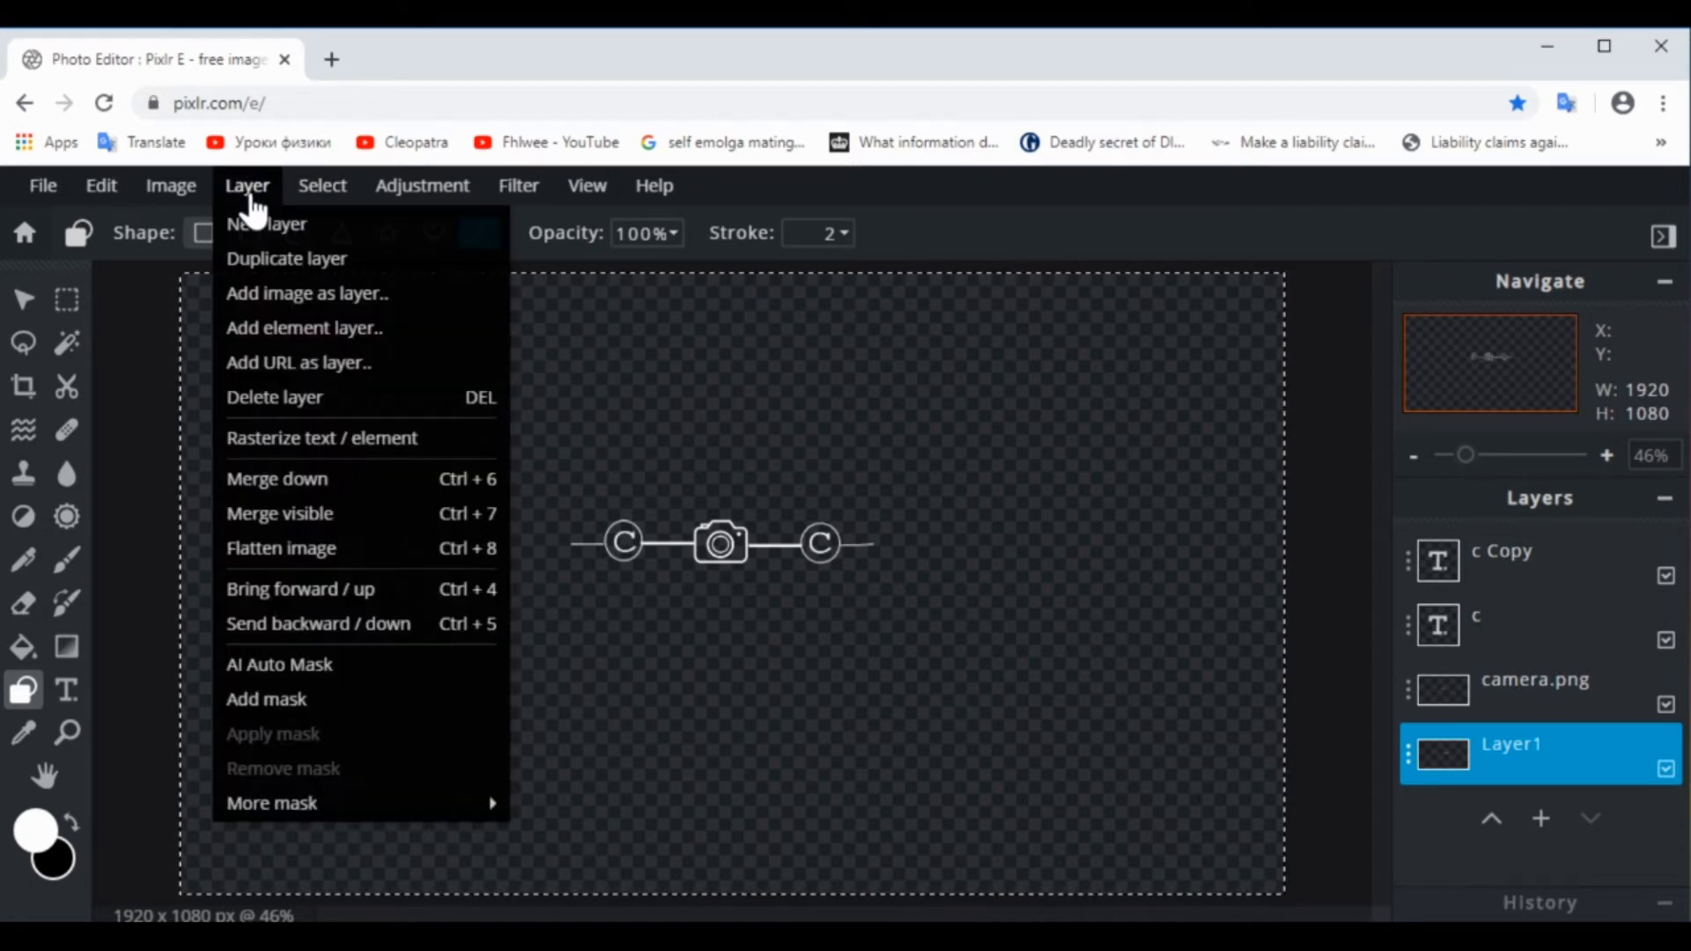
{"action": "left_click", "coordinate": [317, 521]}
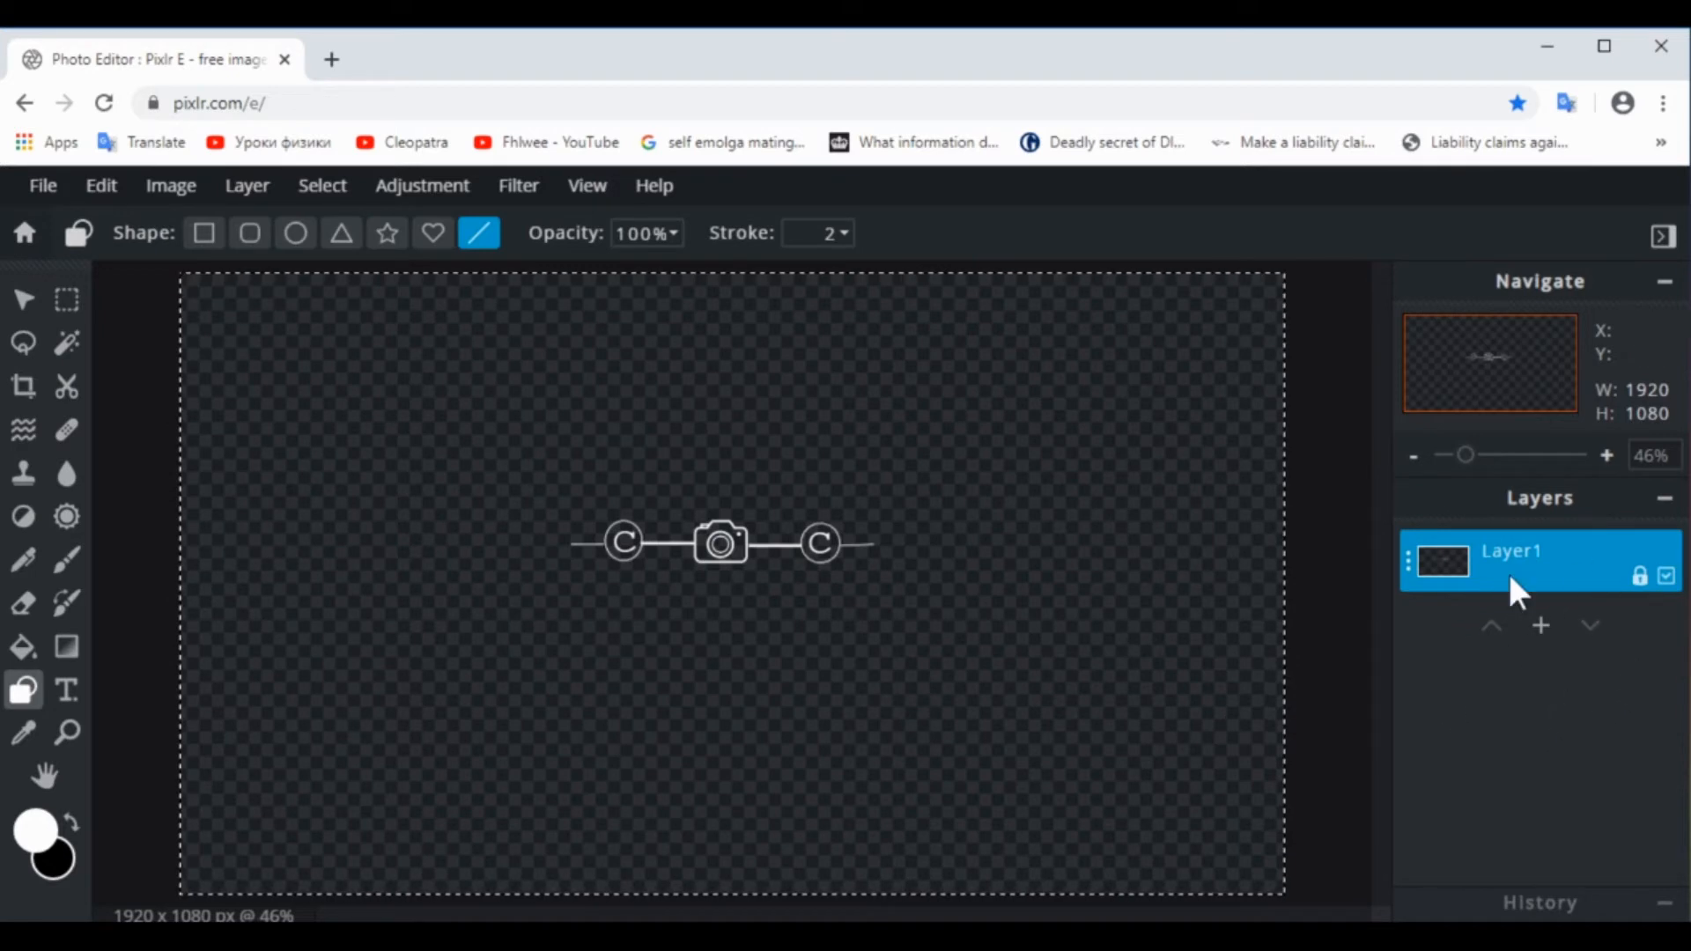
Unlock the merged Layer1 and clear the canvas selection
{"action": "left_click", "coordinate": [1638, 577]}
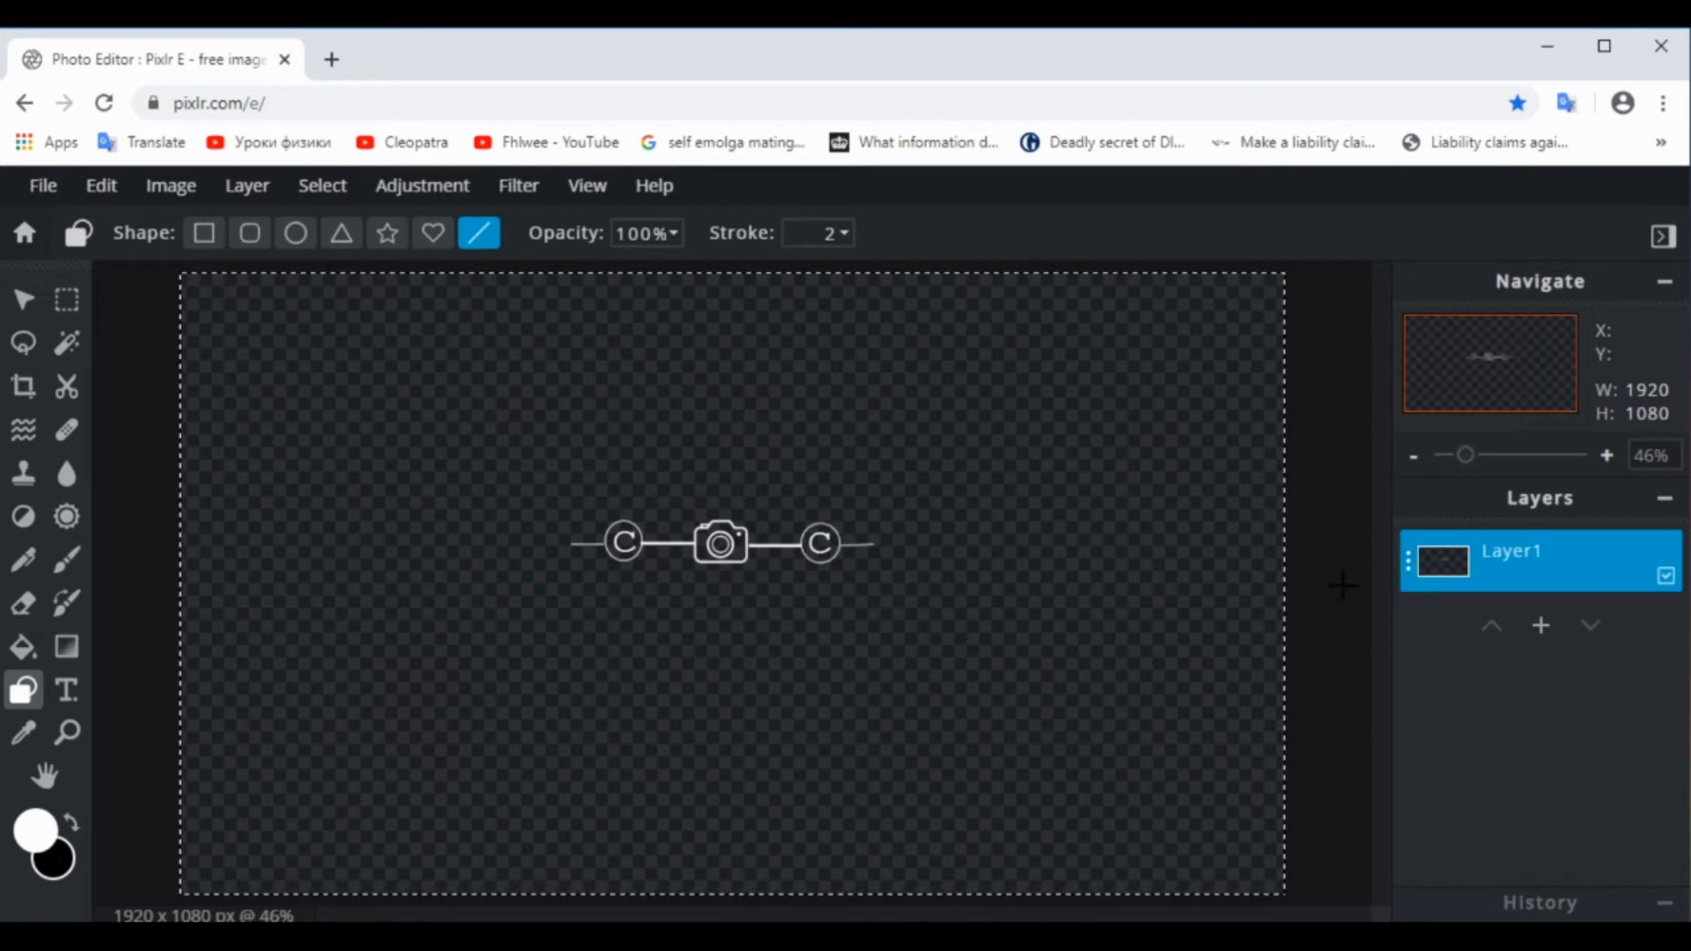
{"action": "left_click", "coordinate": [66, 301]}
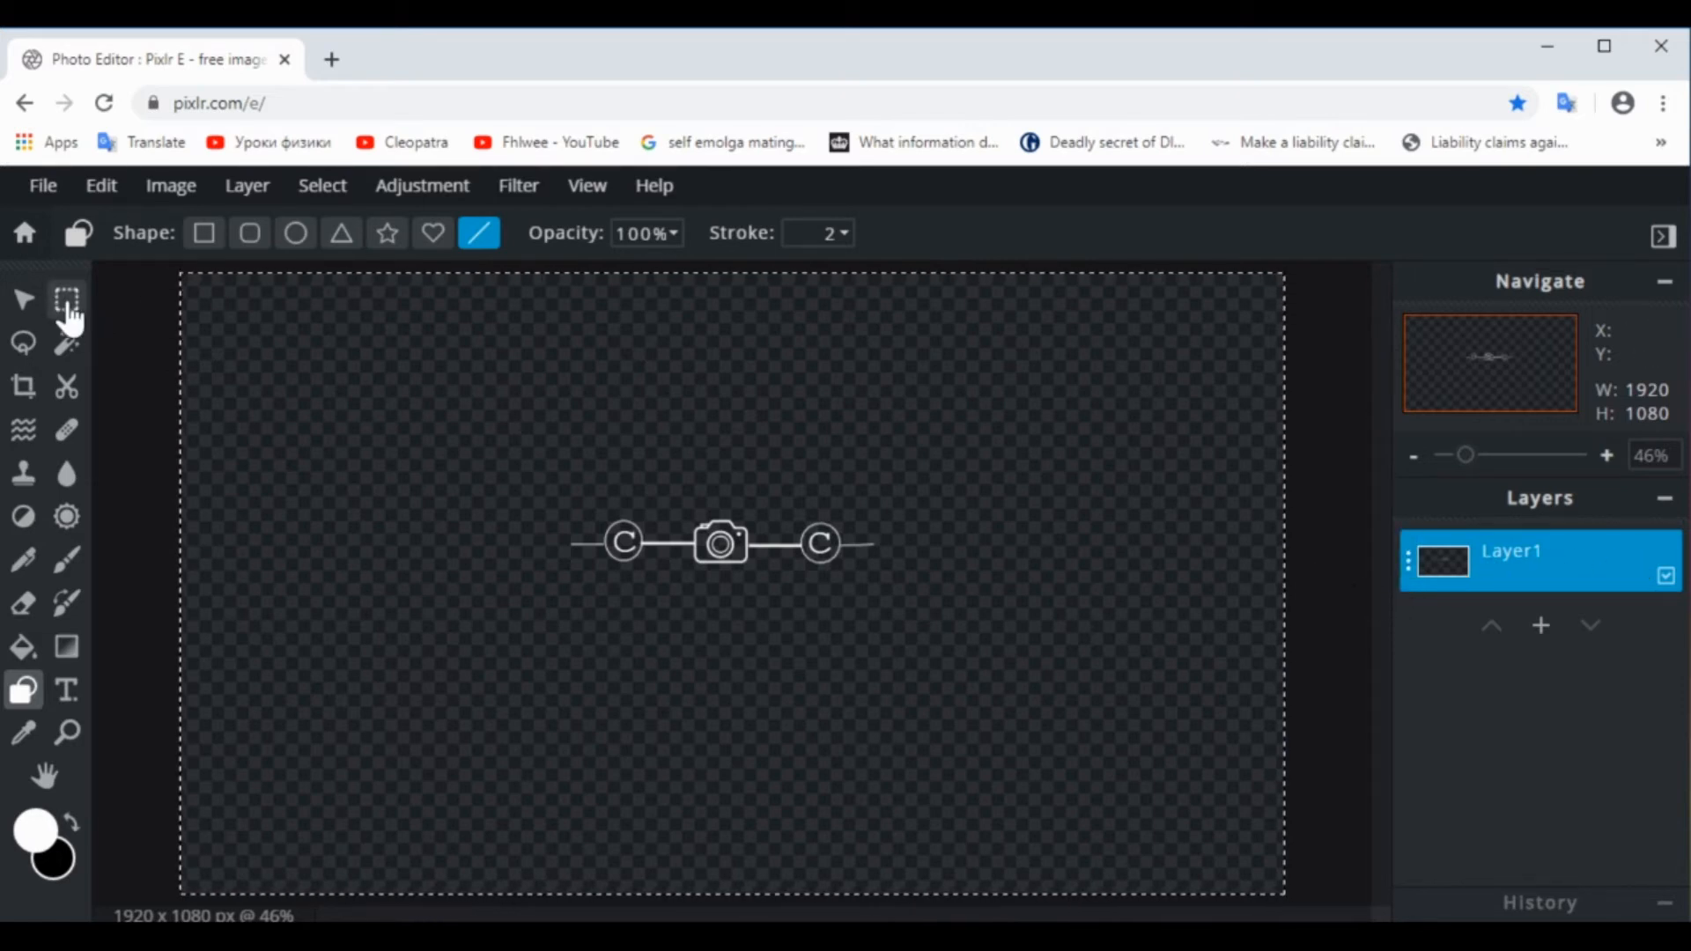
{"action": "left_click", "coordinate": [145, 348]}
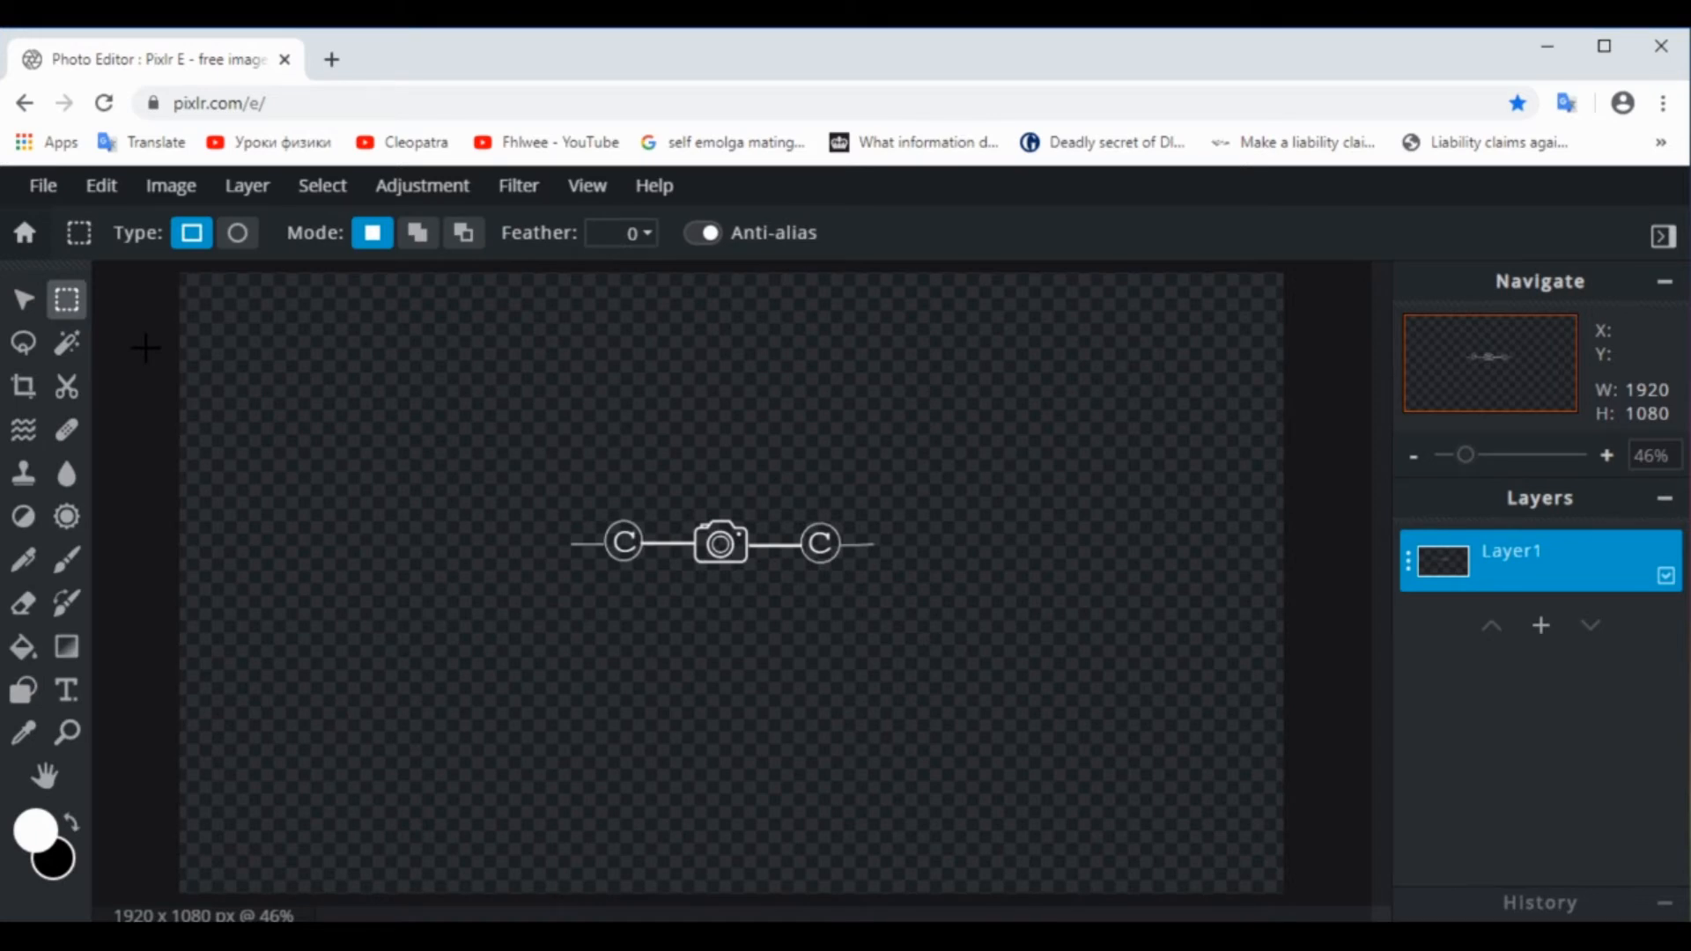
Duplicate the merged logo layer and move the copy to the right of the original, at Left 512, Top 0
{"action": "left_click", "coordinate": [1408, 568]}
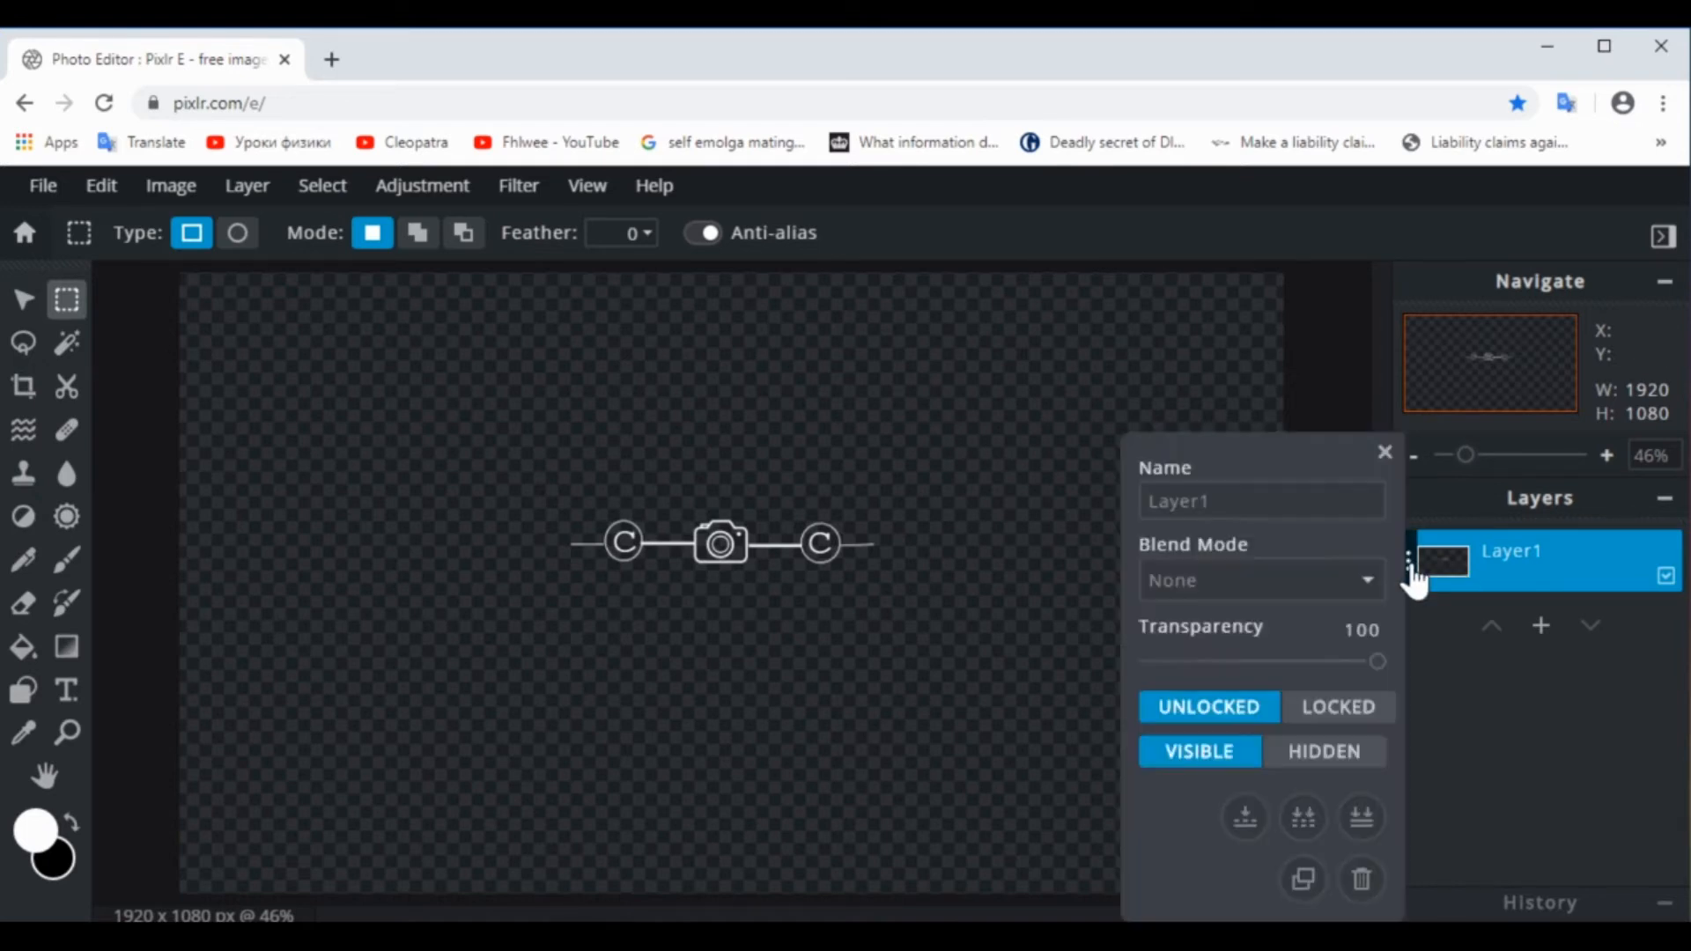
{"action": "left_click", "coordinate": [1303, 878]}
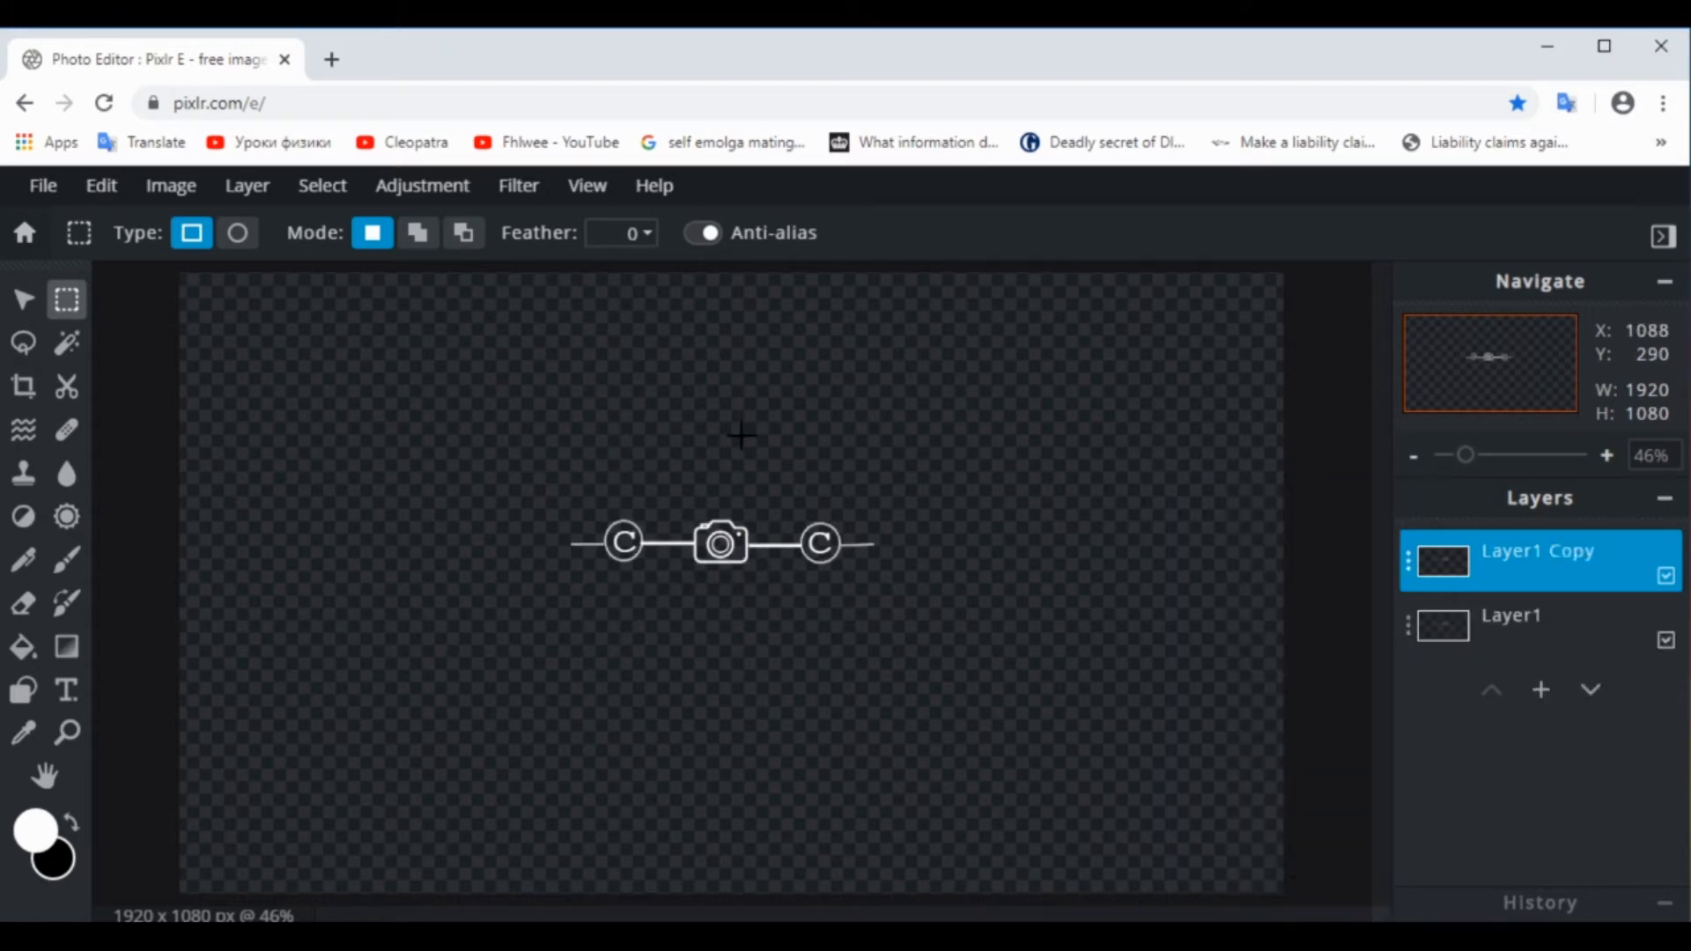
{"action": "left_click", "coordinate": [24, 301]}
{"action": "left_click_drag", "start_coordinate": [786, 547], "coordinate": [1009, 549]}
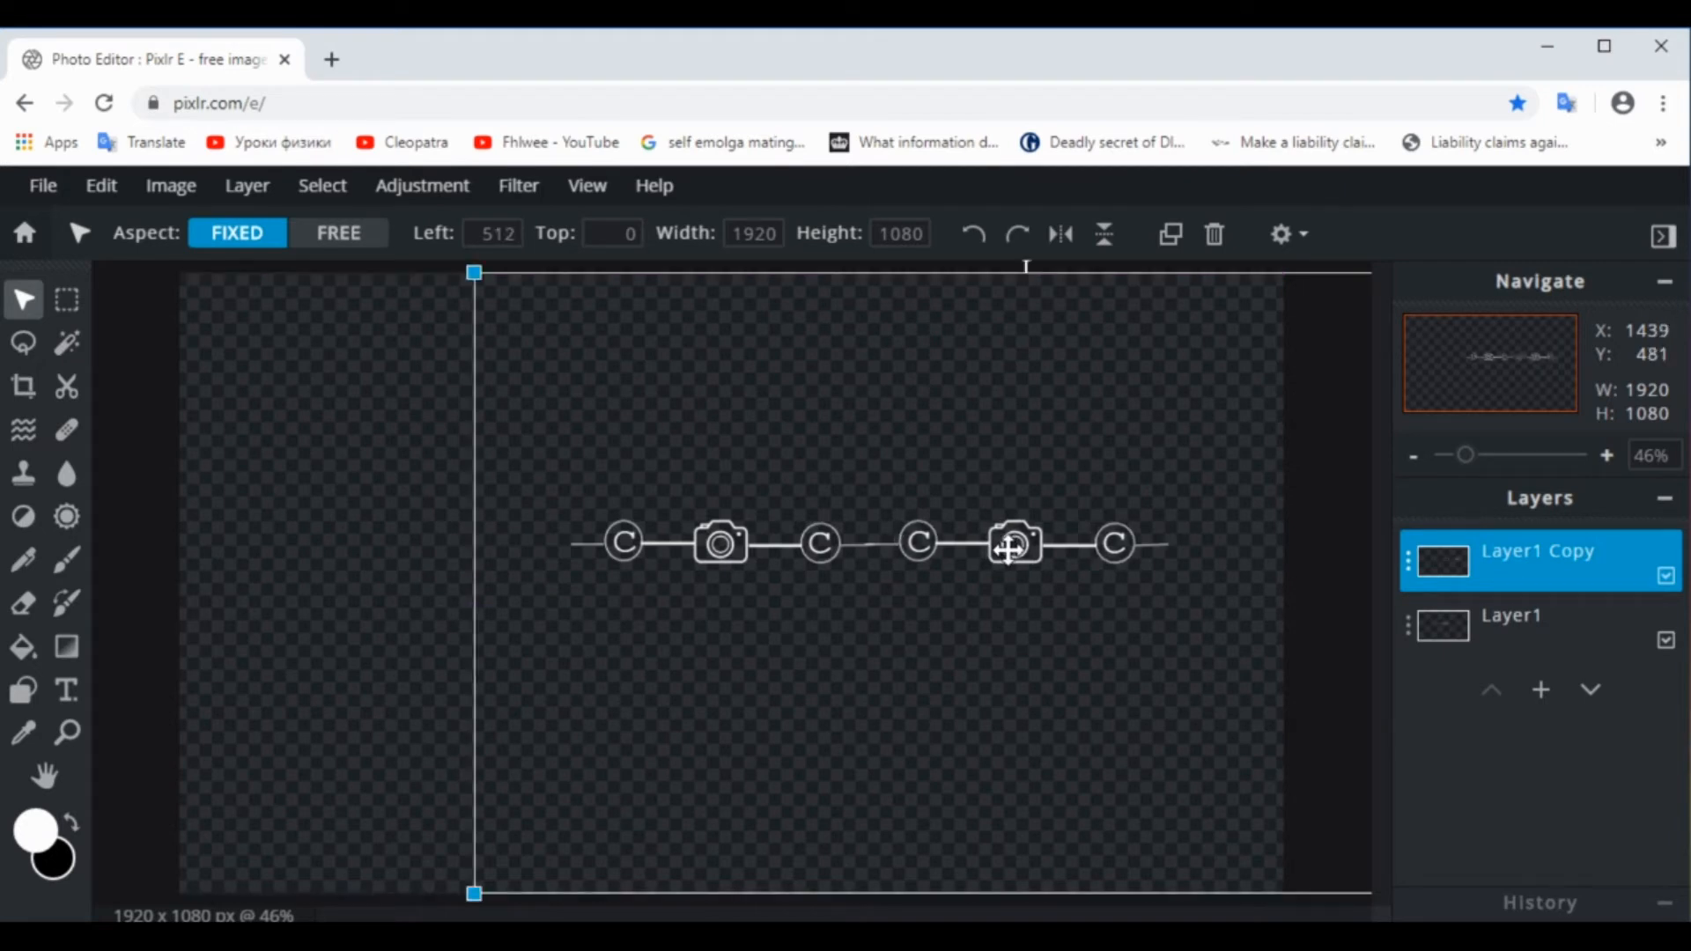
Duplicate the right-hand logo copy and move the new one to the left of the original, at Left -523, Top 0
{"action": "left_click", "coordinate": [1408, 572]}
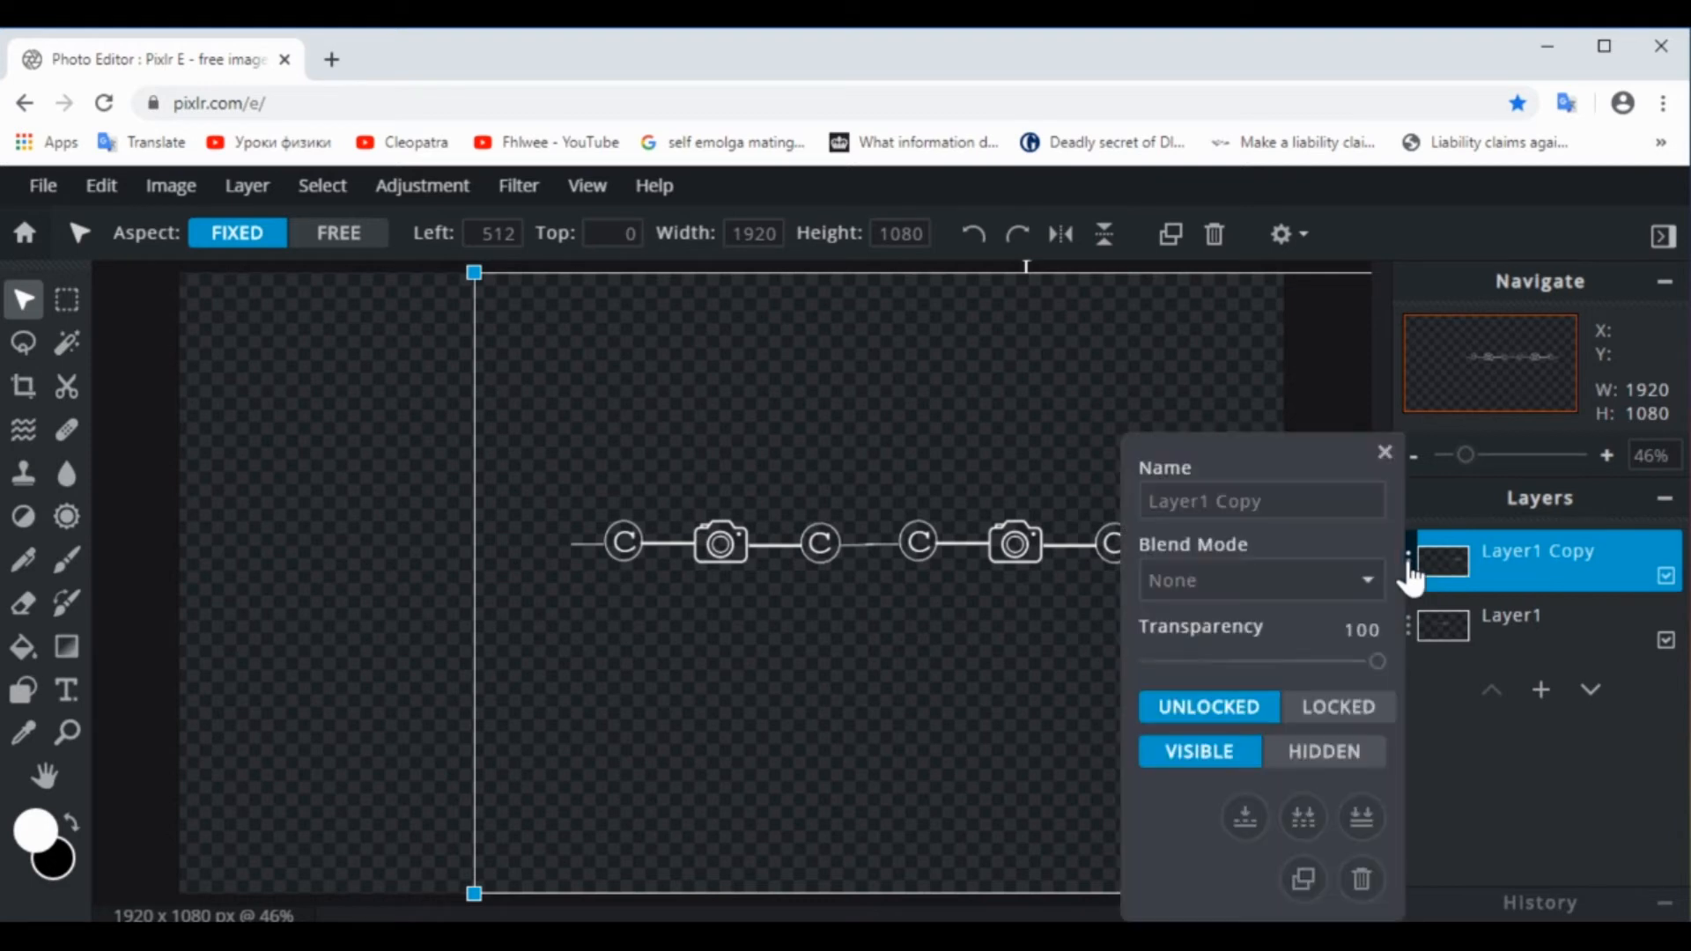
{"action": "left_click", "coordinate": [1299, 880]}
{"action": "left_click_drag", "start_coordinate": [1012, 551], "coordinate": [406, 546]}
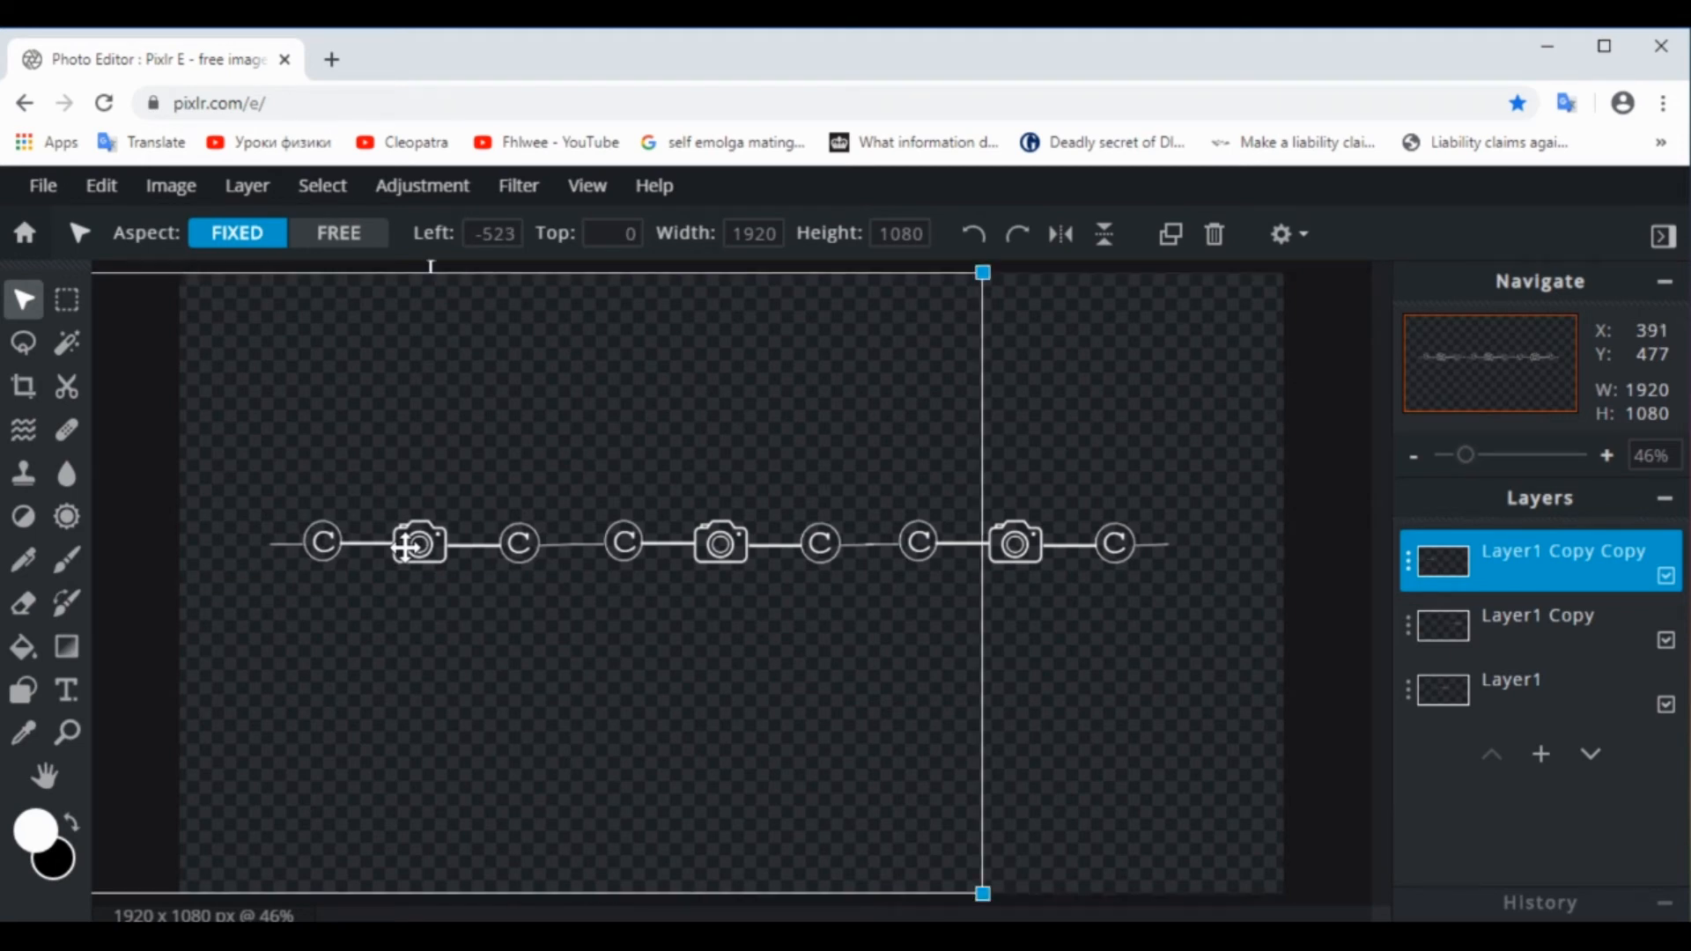
{"action": "left_click", "coordinate": [1327, 593]}
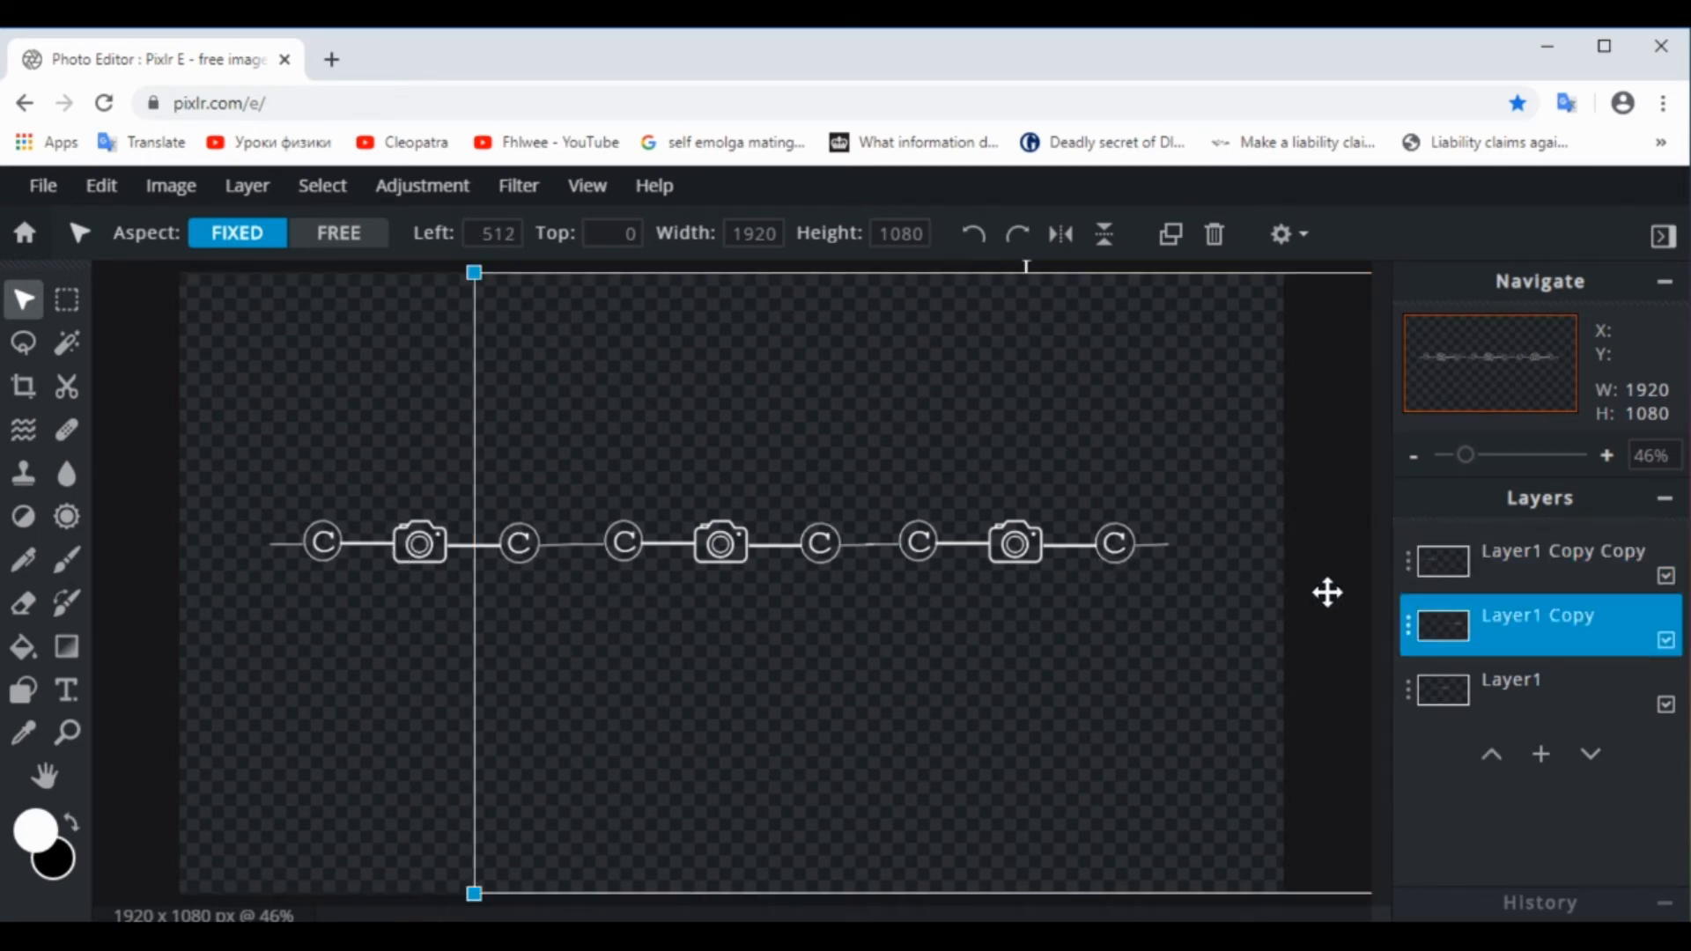
{"action": "left_click", "coordinate": [112, 355]}
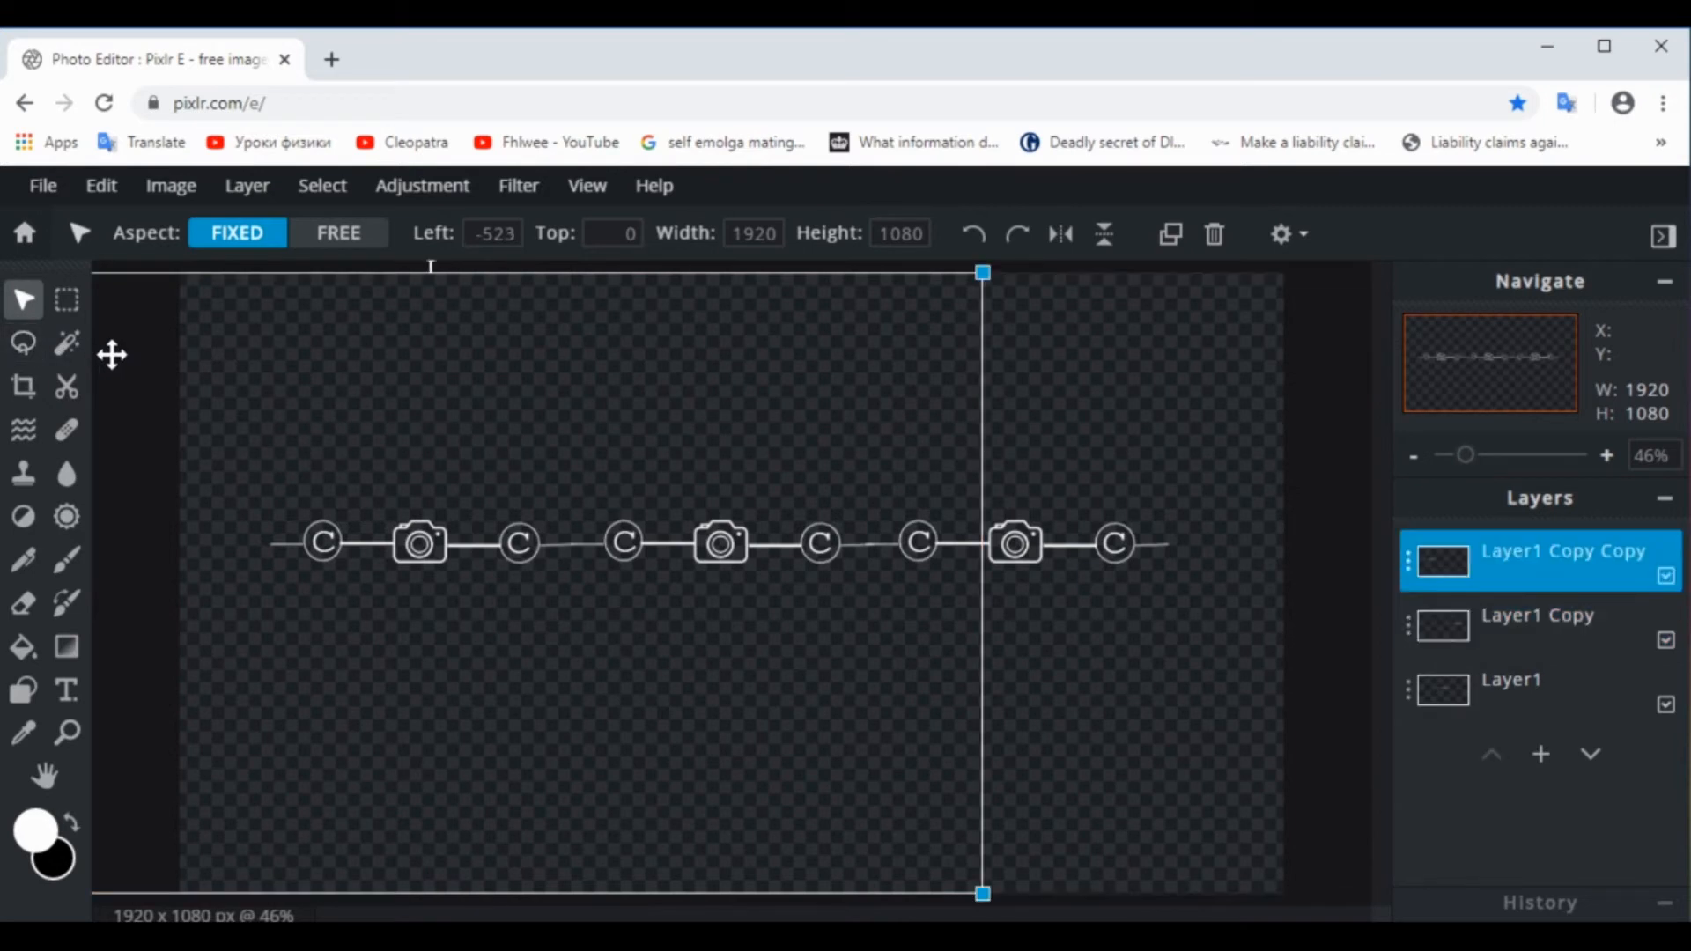
{"action": "left_click", "coordinate": [67, 301]}
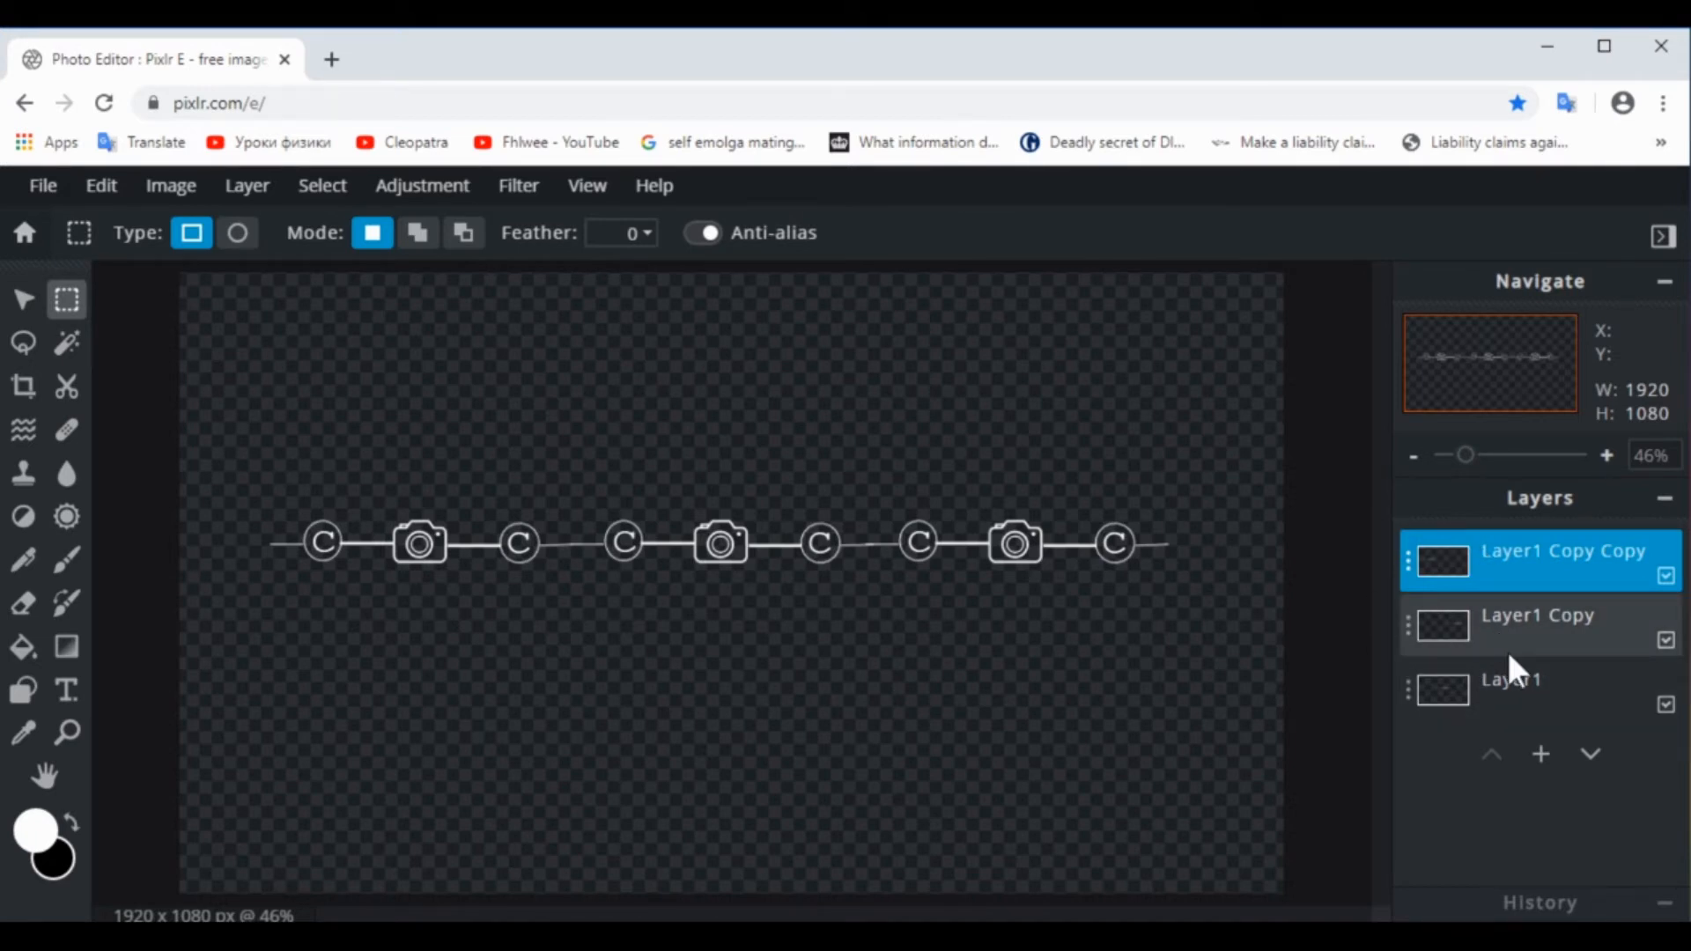
Merge the three logo layers into one unlocked layer and clear the canvas selection
{"action": "left_click", "coordinate": [319, 186]}
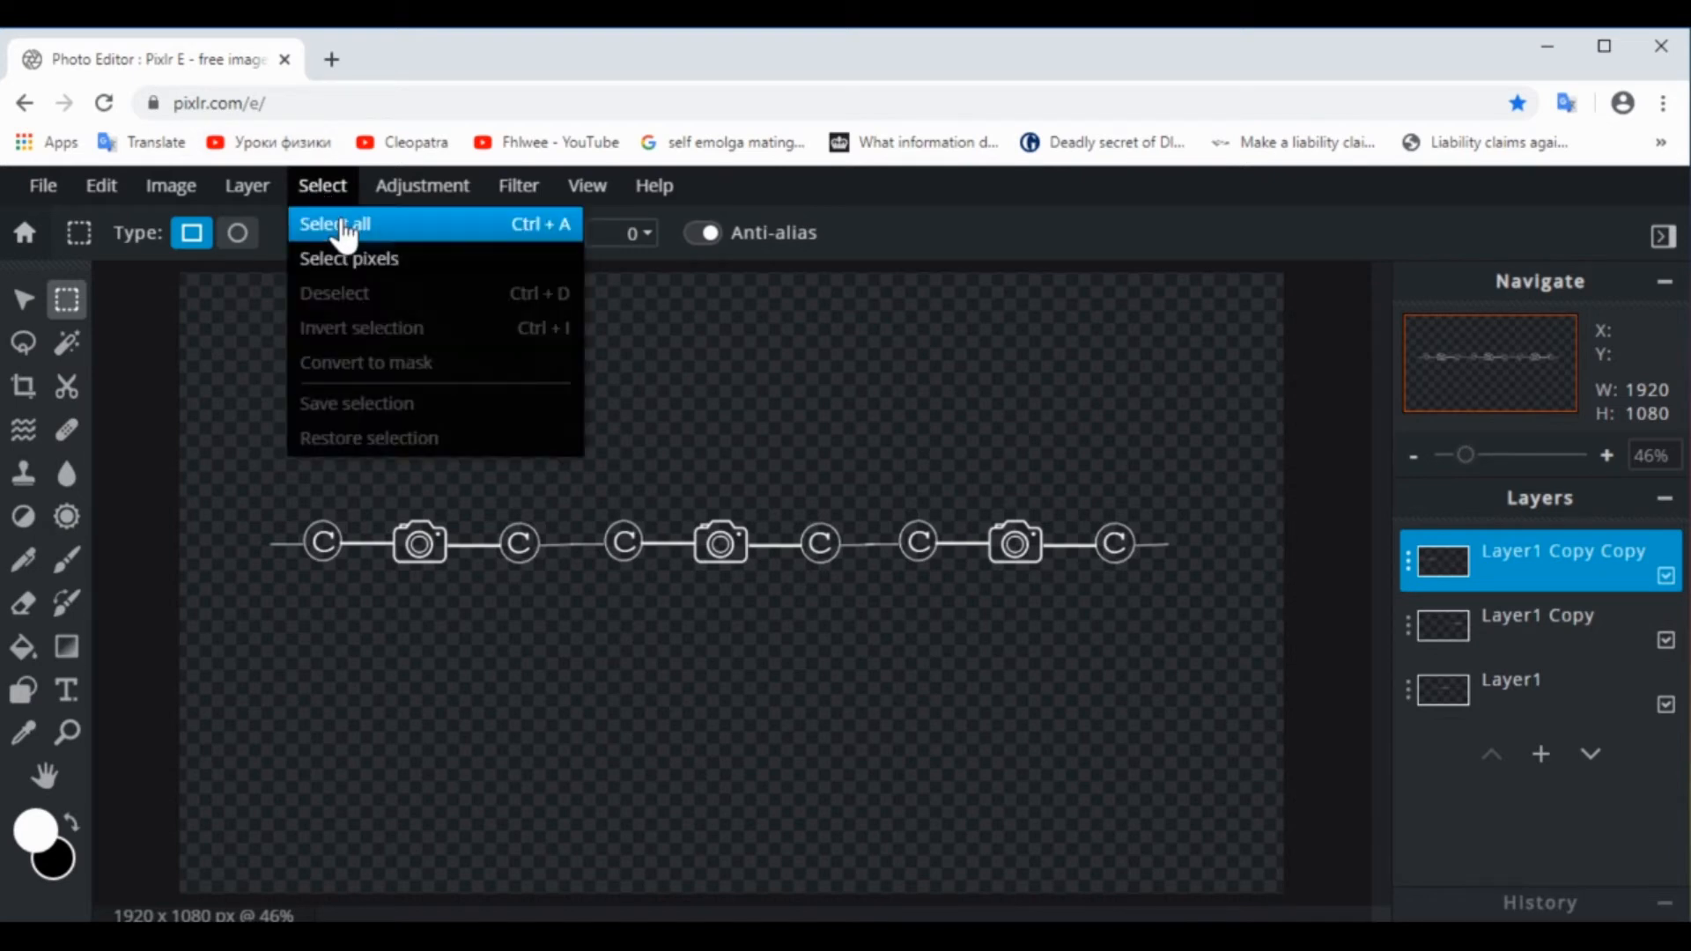
{"action": "left_click", "coordinate": [340, 224]}
{"action": "left_click", "coordinate": [243, 188]}
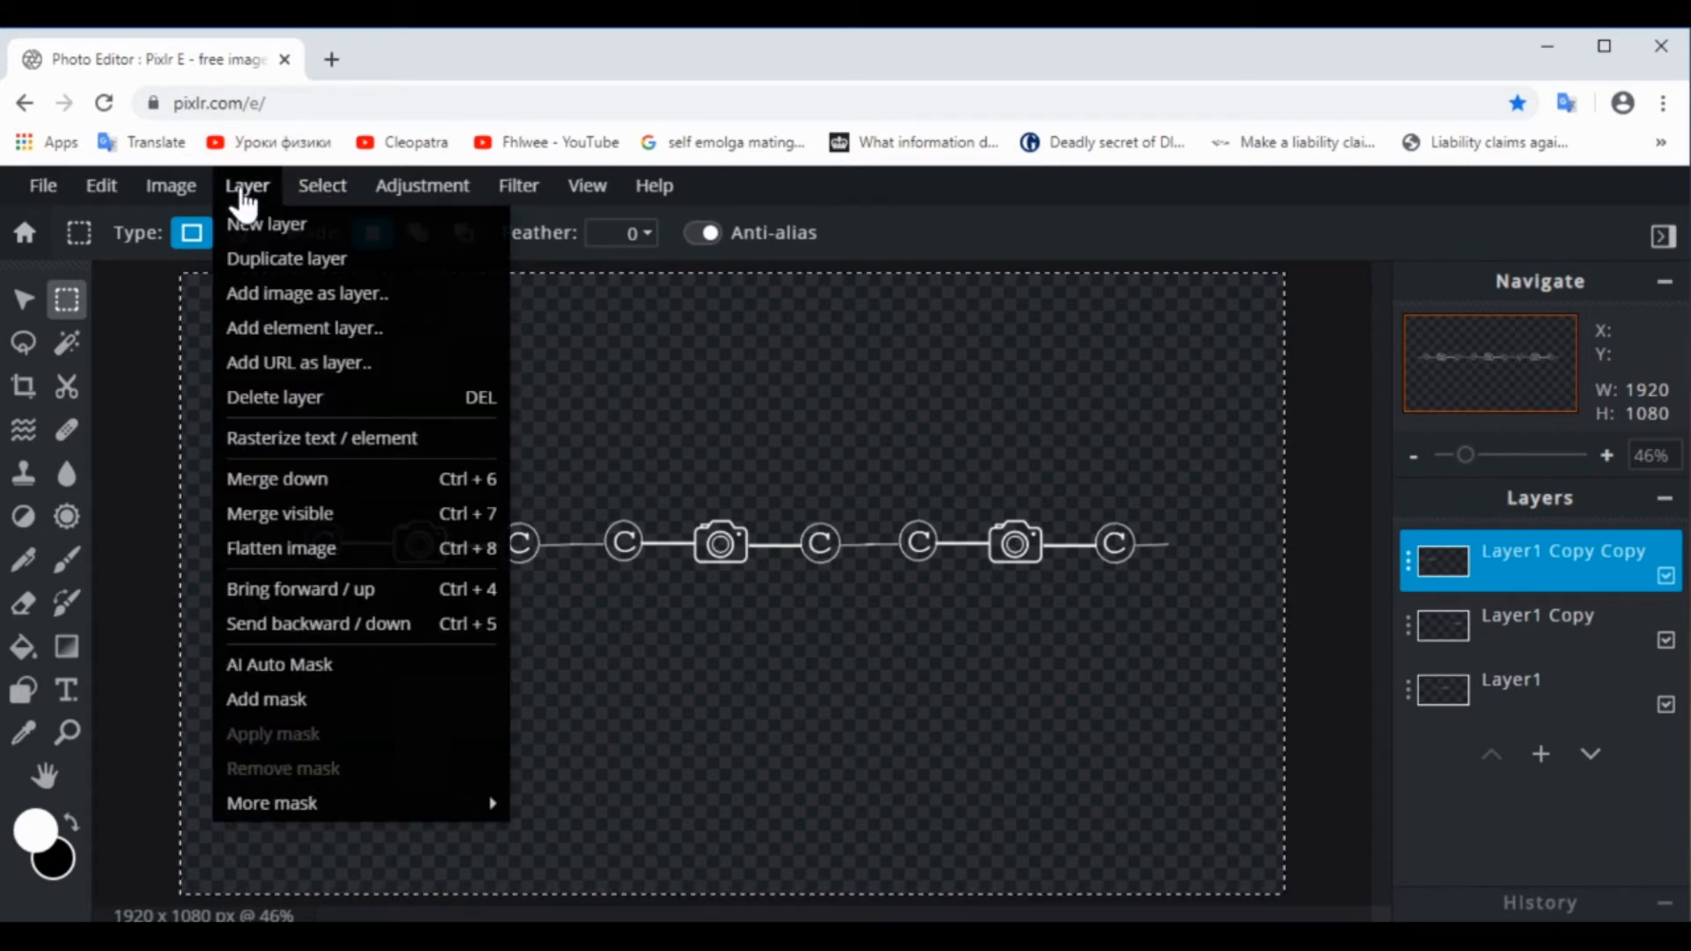
{"action": "left_click", "coordinate": [345, 515]}
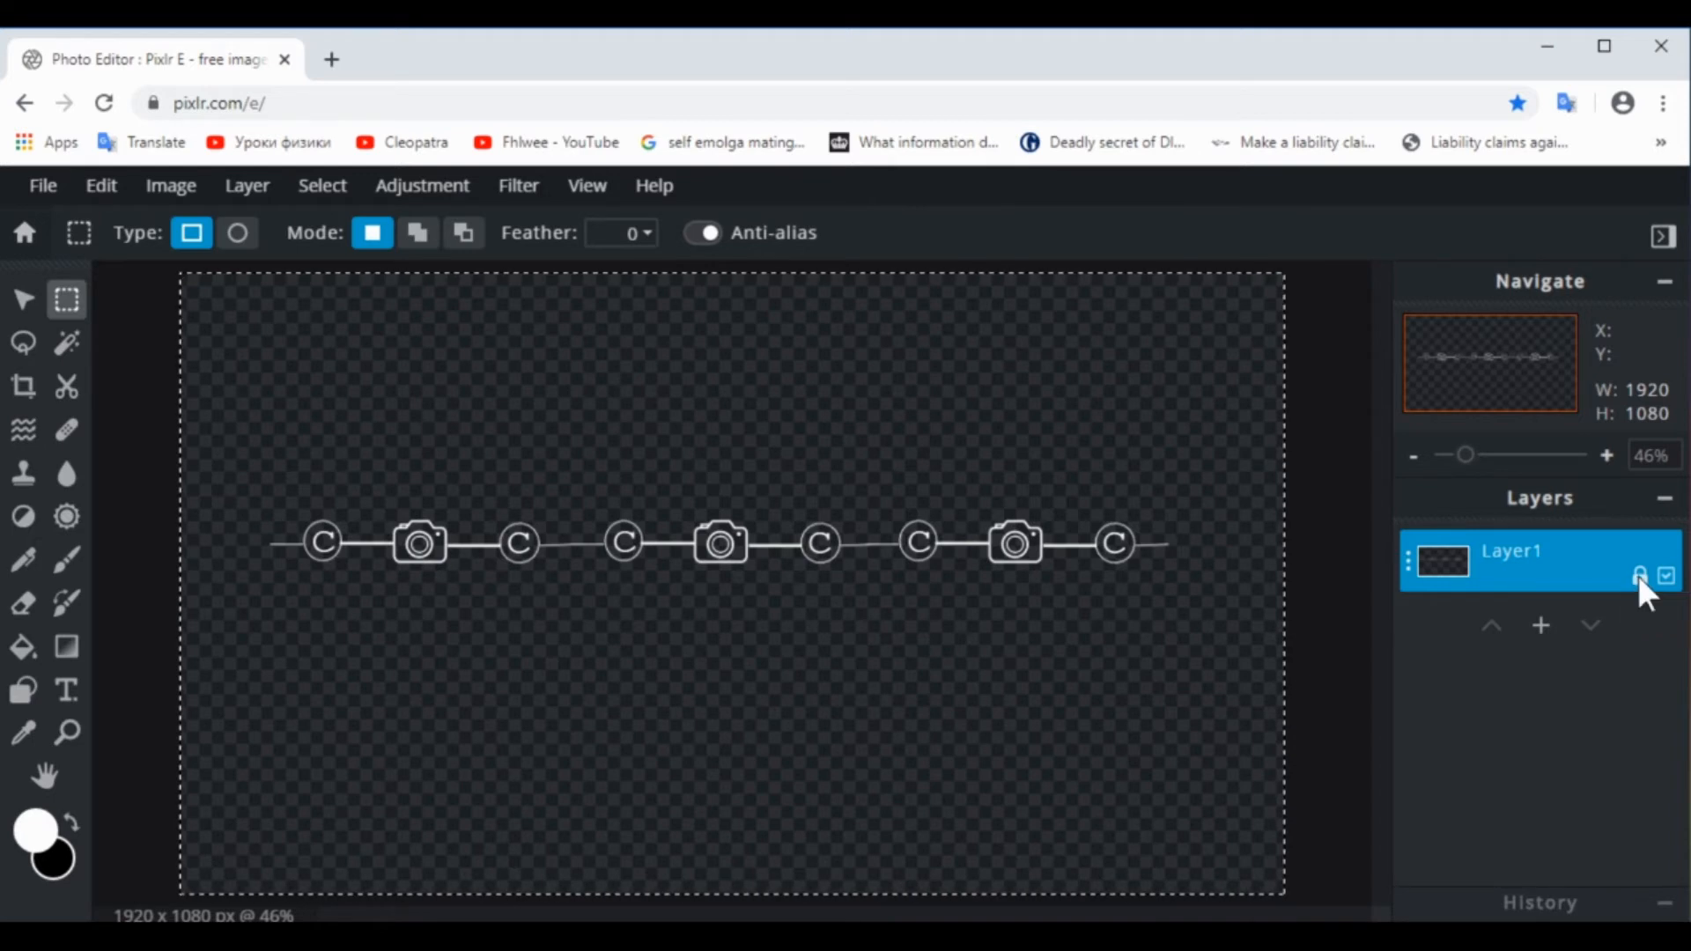
{"action": "left_click", "coordinate": [1341, 595]}
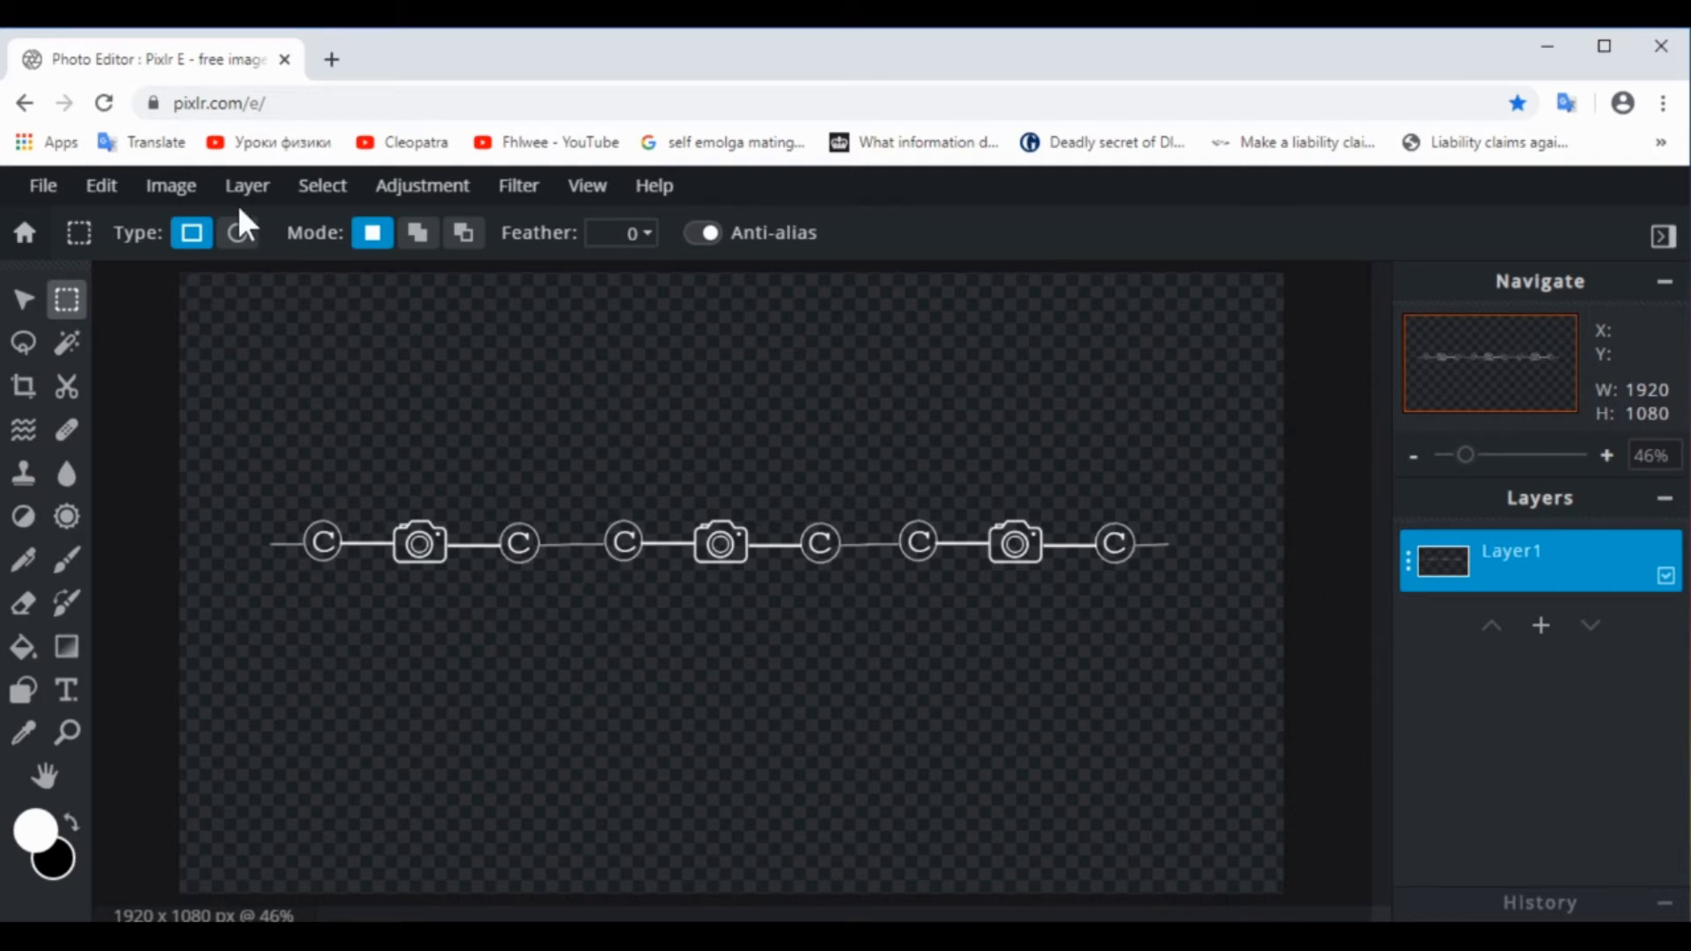
Duplicate the merged logo row and move the copy straight down below the first row, to Left 0, Top 280
{"action": "left_click", "coordinate": [1409, 563]}
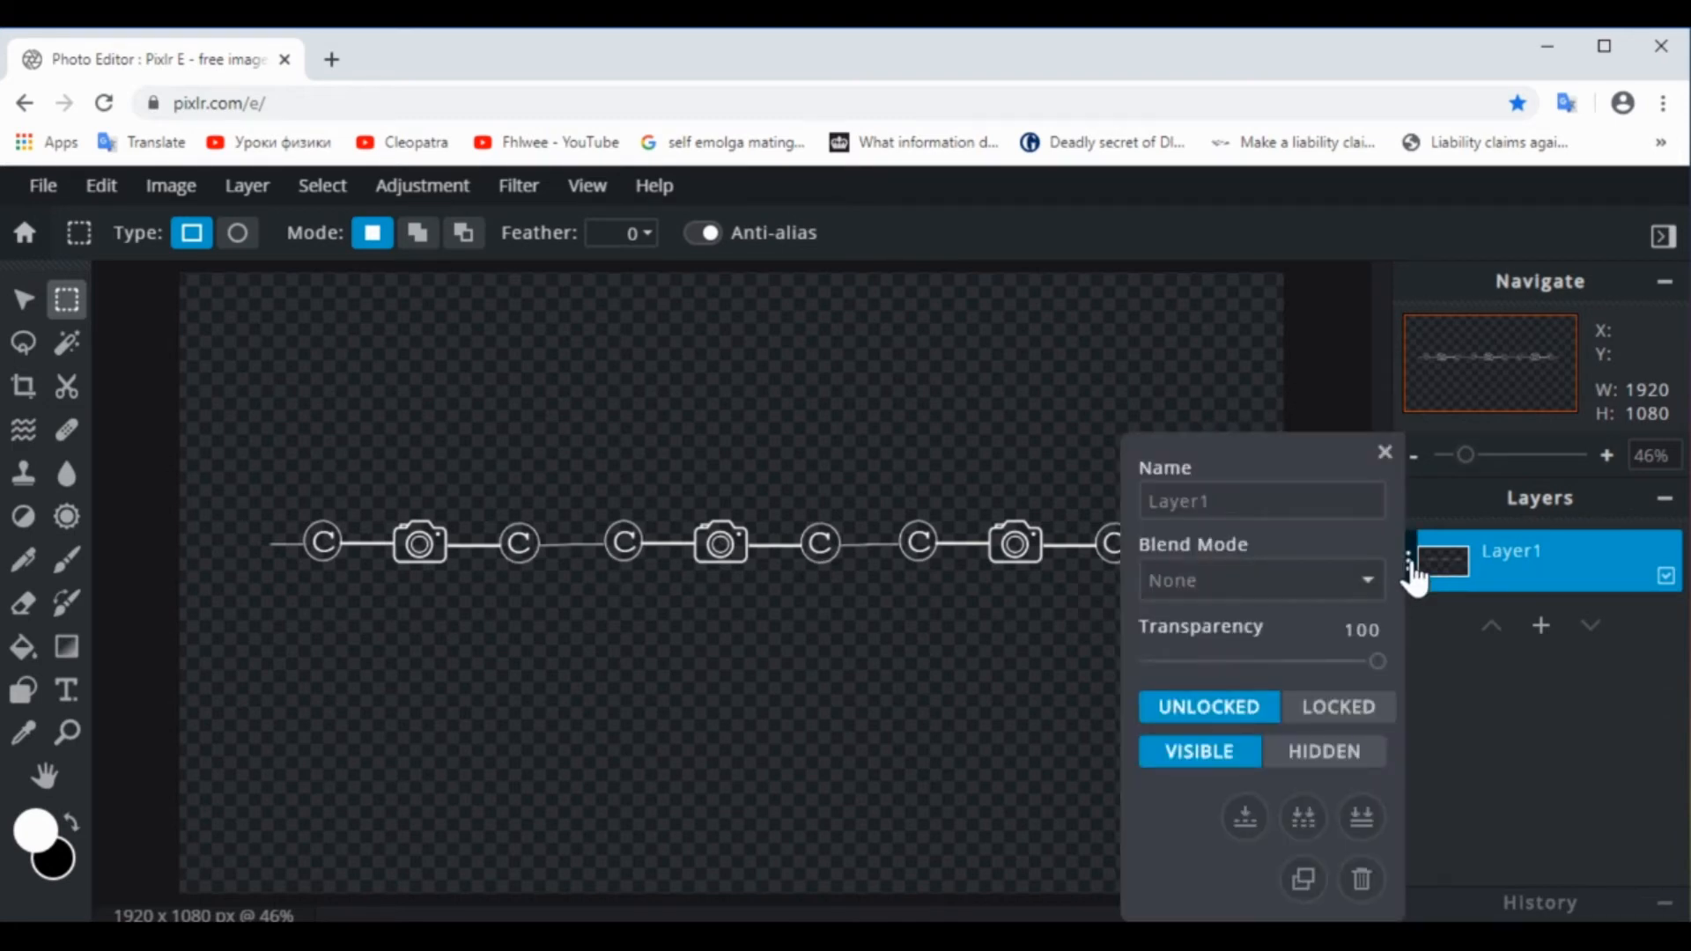
{"action": "left_click", "coordinate": [1304, 878]}
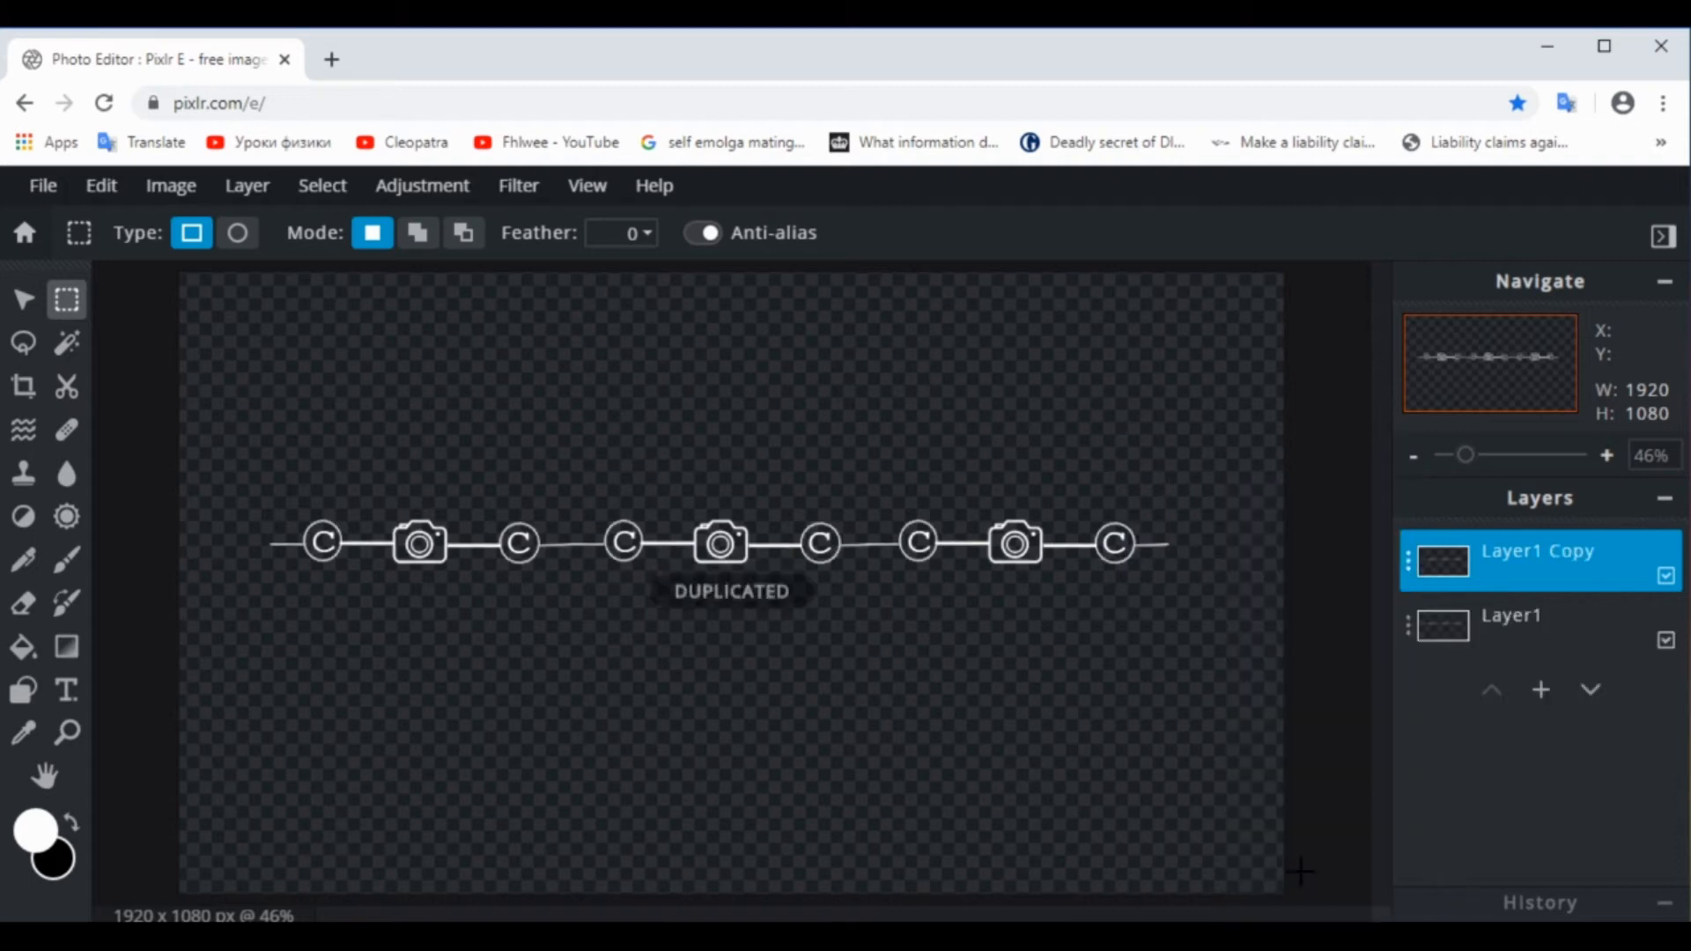
{"action": "left_click", "coordinate": [24, 302]}
{"action": "left_click_drag", "start_coordinate": [495, 551], "coordinate": [502, 702]}
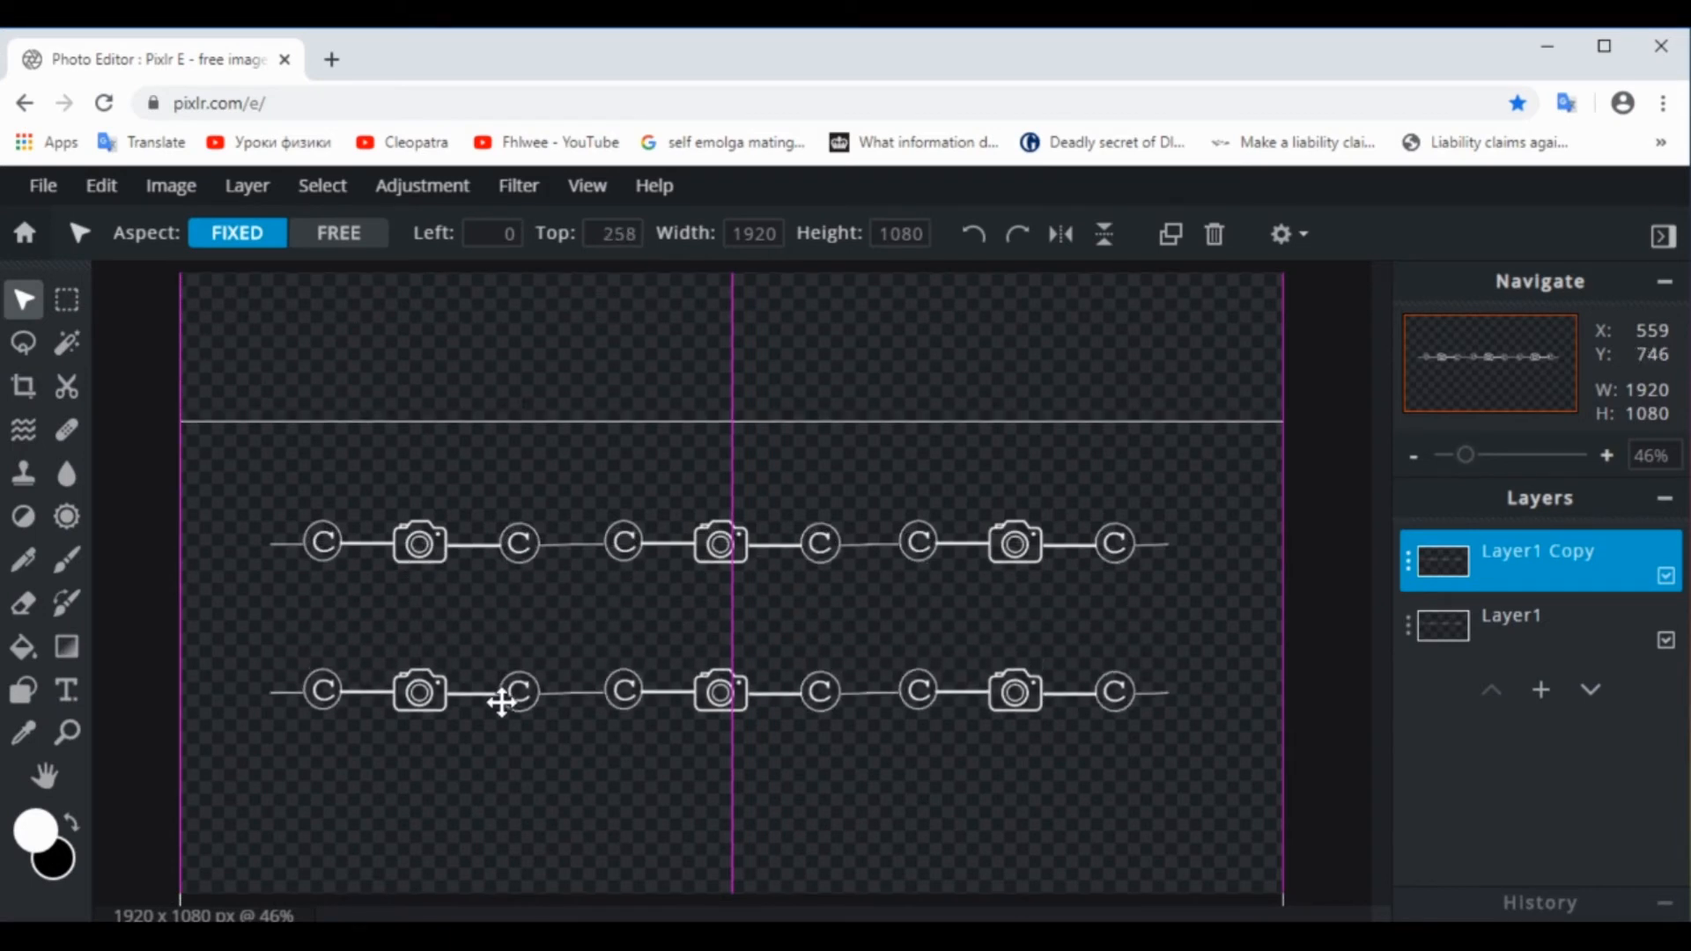
{"action": "left_click_drag", "start_coordinate": [502, 702], "coordinate": [502, 711]}
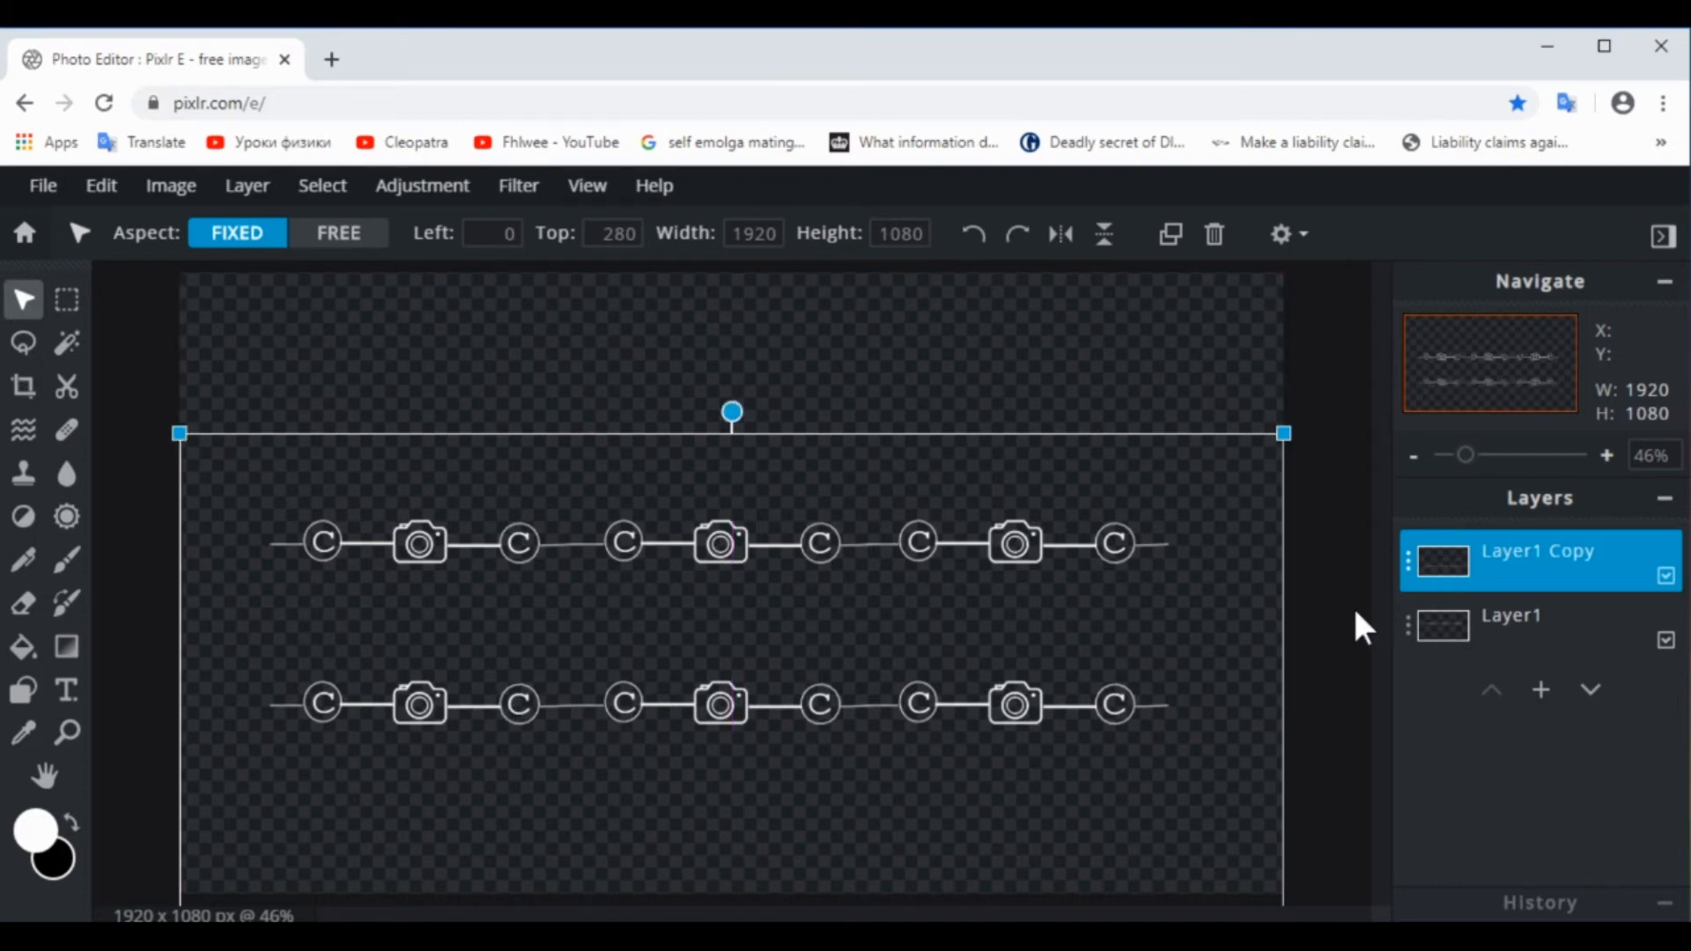
Duplicate the lower logo row layer and move the copy straight up above the first row, to Left 0, Top -303
{"action": "left_click", "coordinate": [1412, 588]}
{"action": "left_click", "coordinate": [1409, 564]}
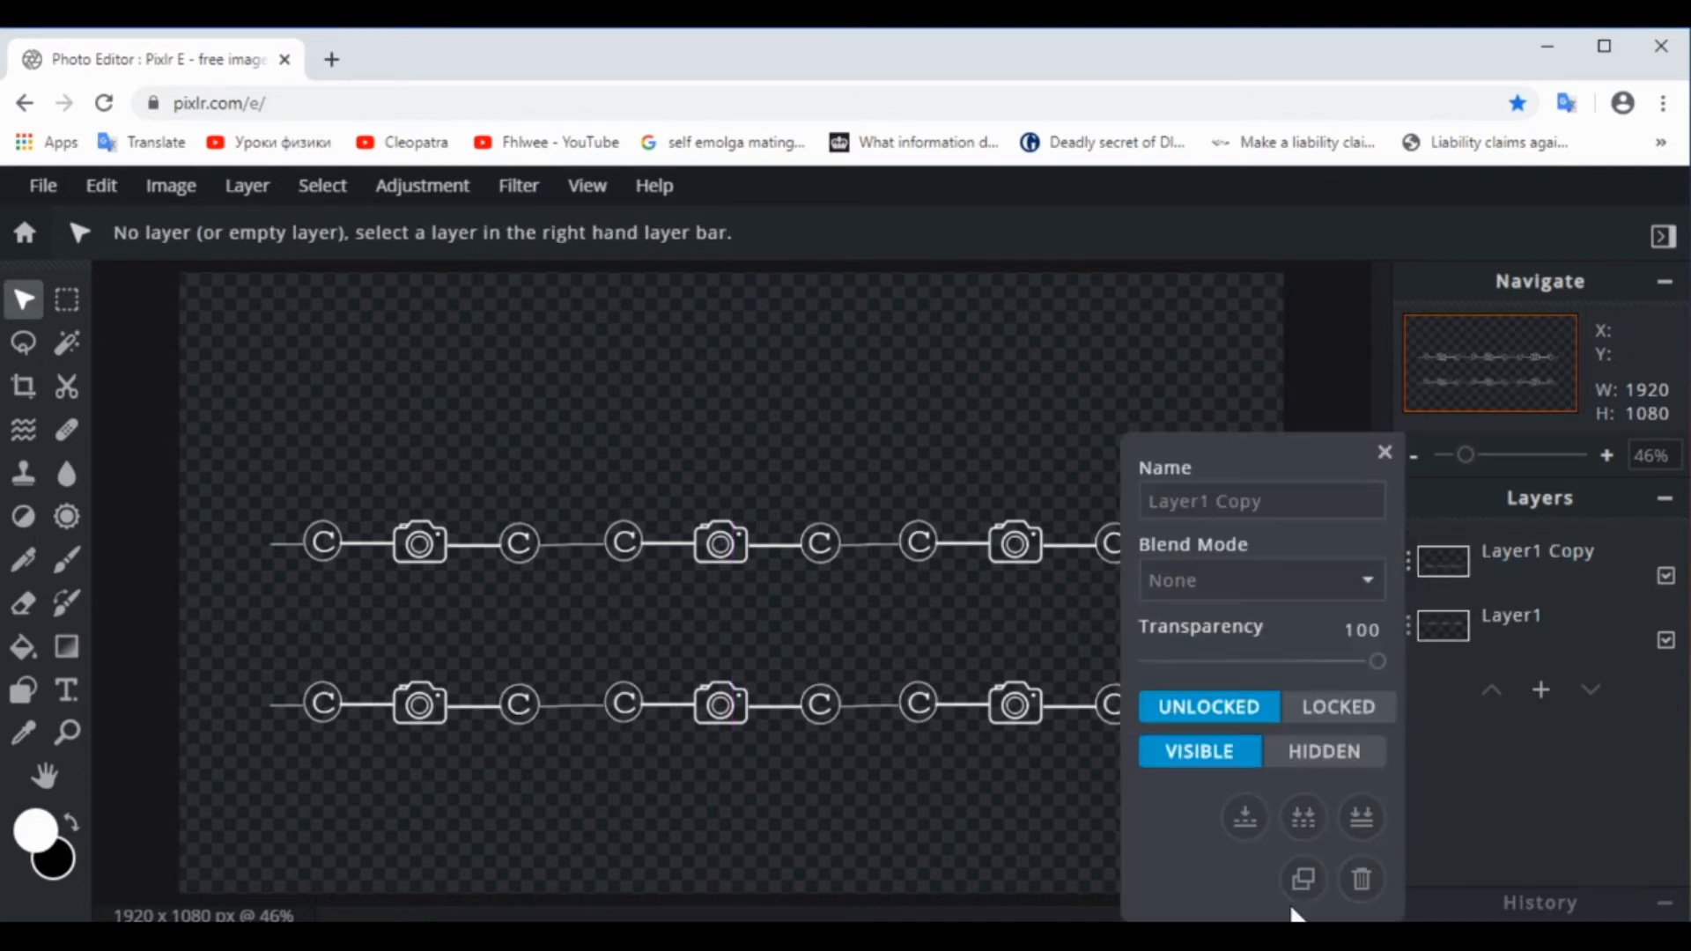
{"action": "left_click", "coordinate": [1304, 879]}
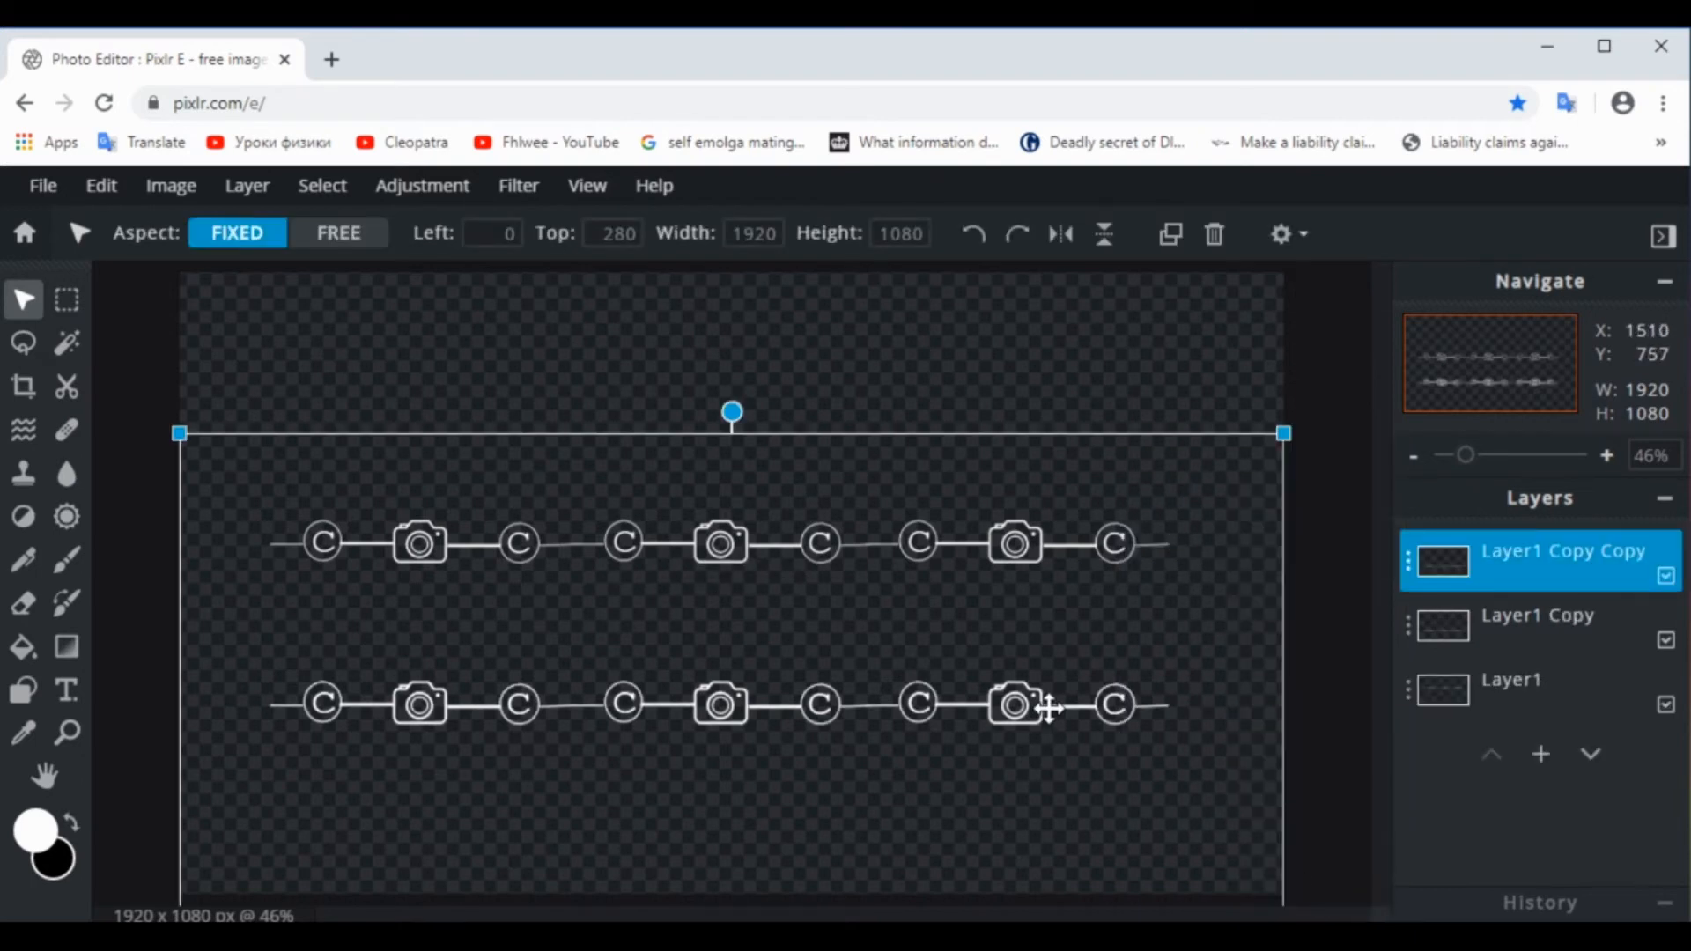
{"action": "left_click_drag", "start_coordinate": [1049, 702], "coordinate": [1054, 374]}
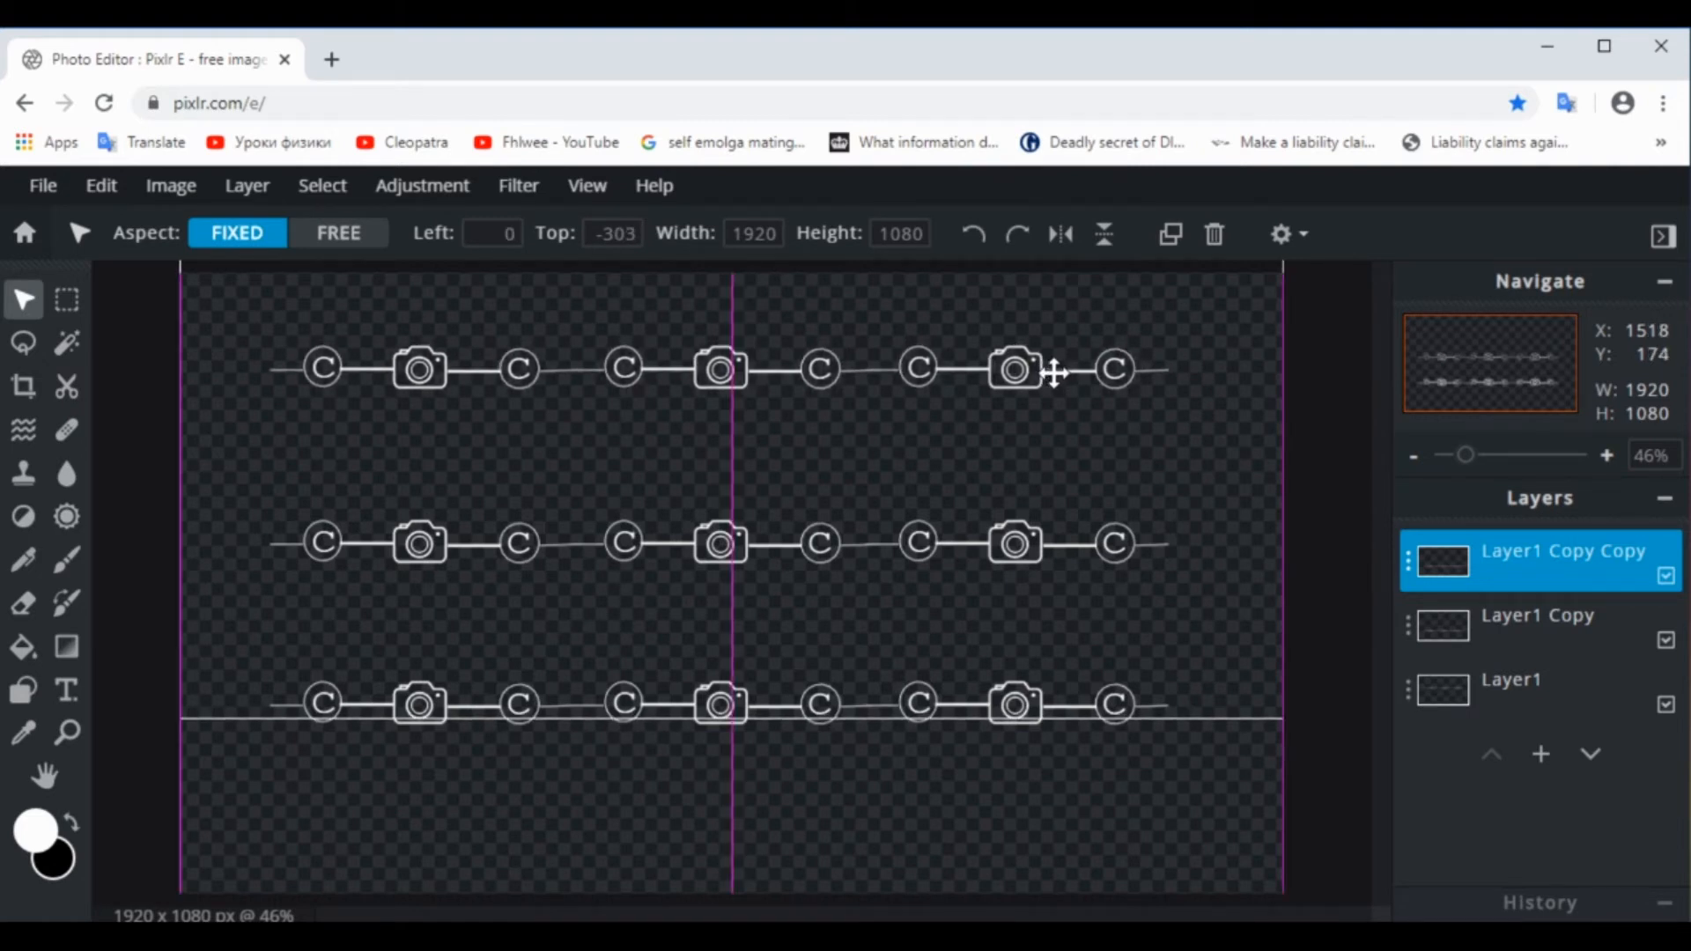
{"action": "left_click_drag", "start_coordinate": [1054, 374], "coordinate": [1054, 373]}
{"action": "left_click", "coordinate": [1343, 588]}
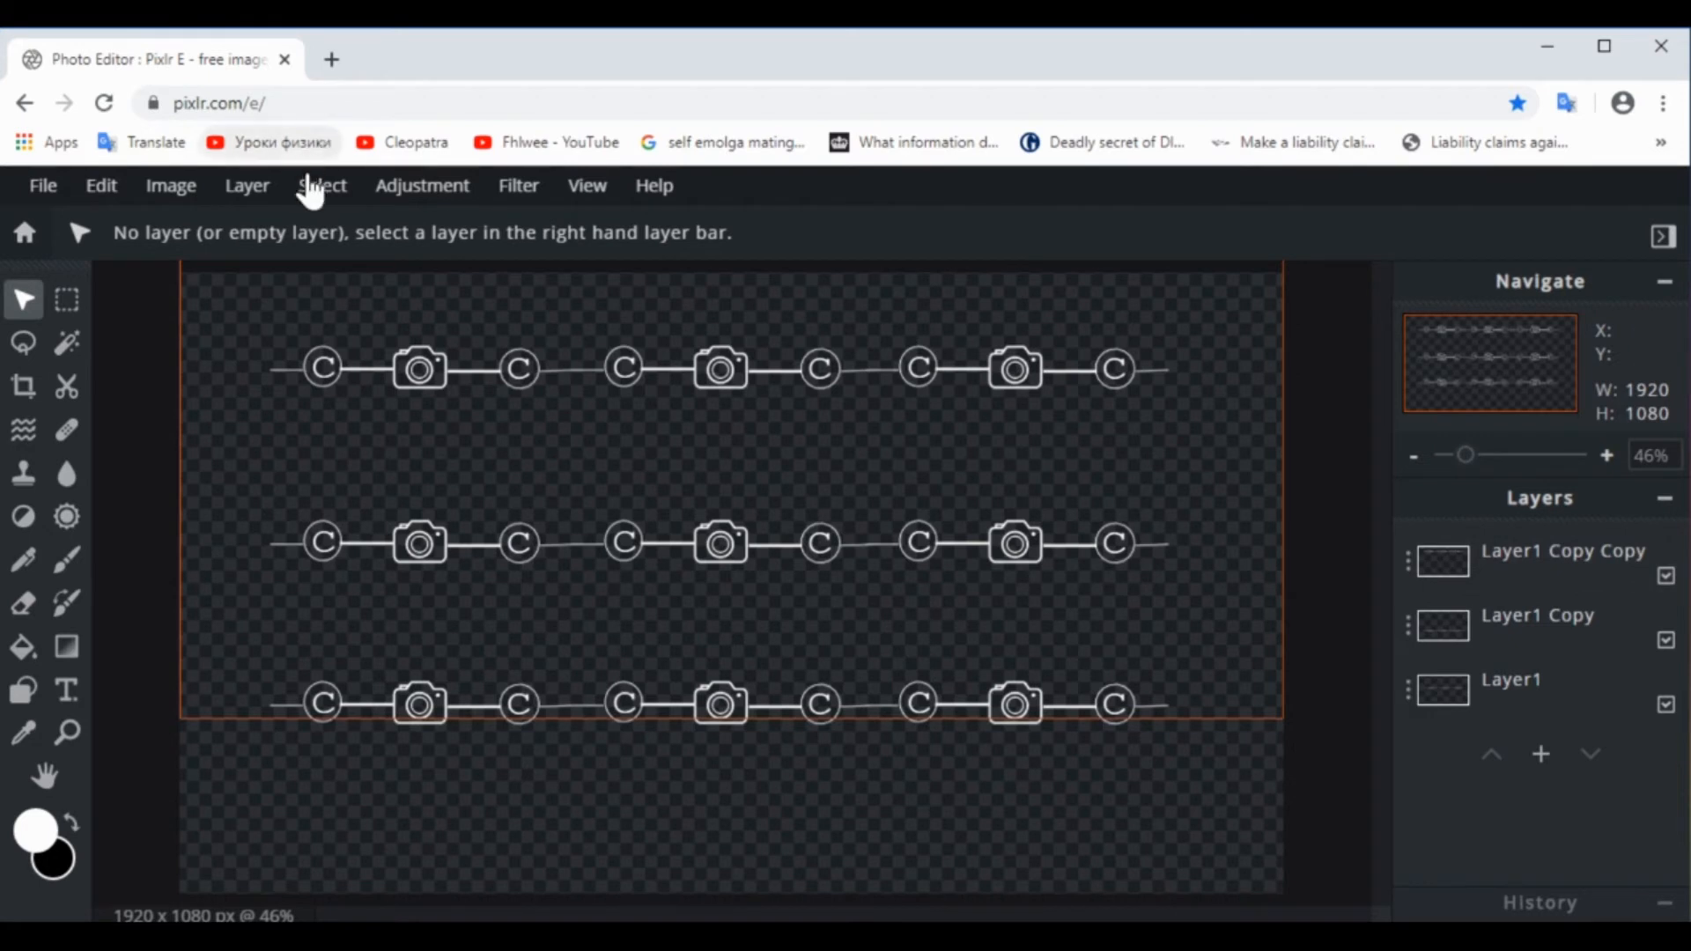
Merge the three logo row layers into one unlocked layer and clear the canvas selection
{"action": "left_click", "coordinate": [321, 192]}
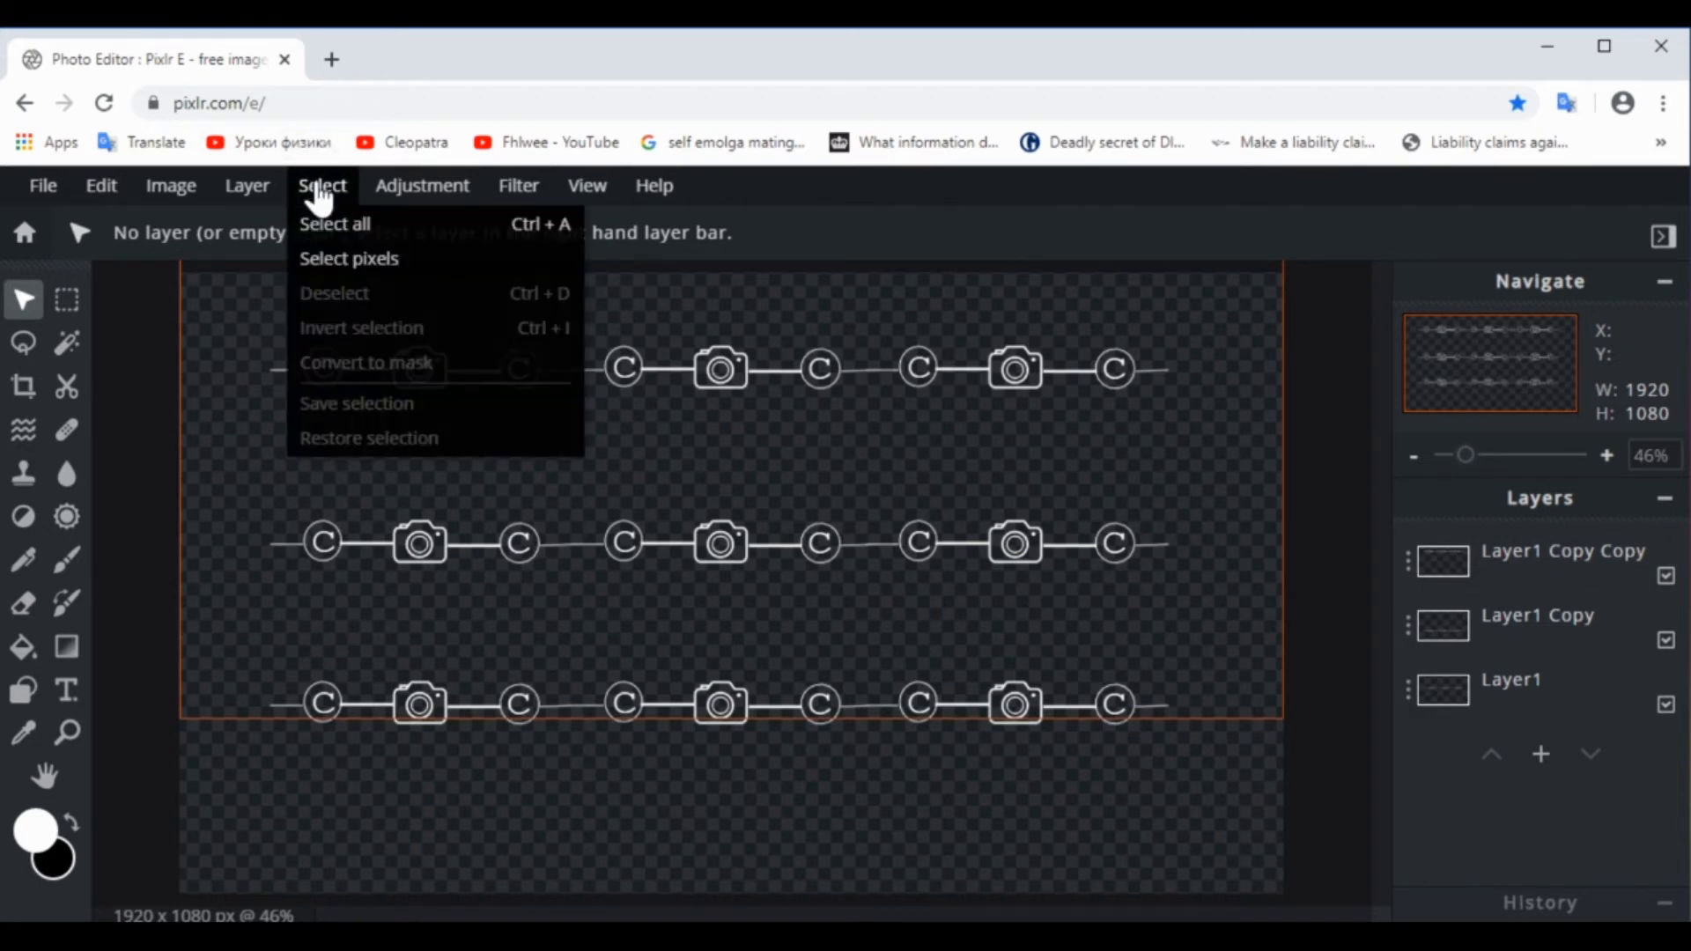
{"action": "left_click", "coordinate": [352, 226]}
{"action": "left_click", "coordinate": [248, 188]}
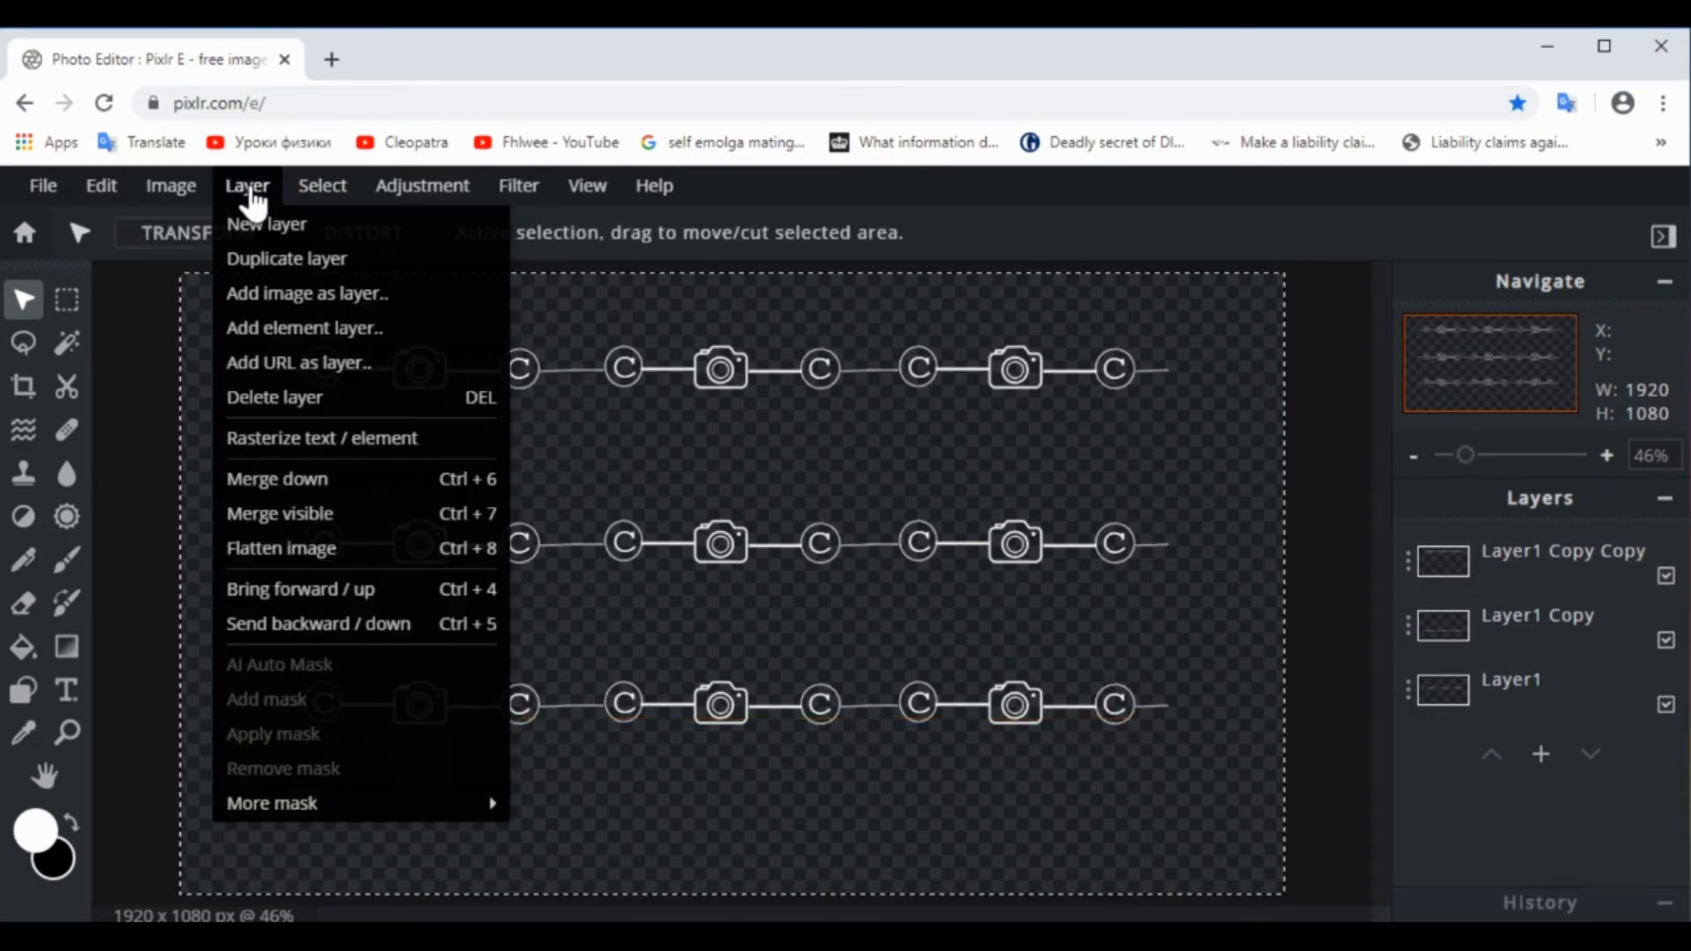
{"action": "left_click", "coordinate": [318, 512]}
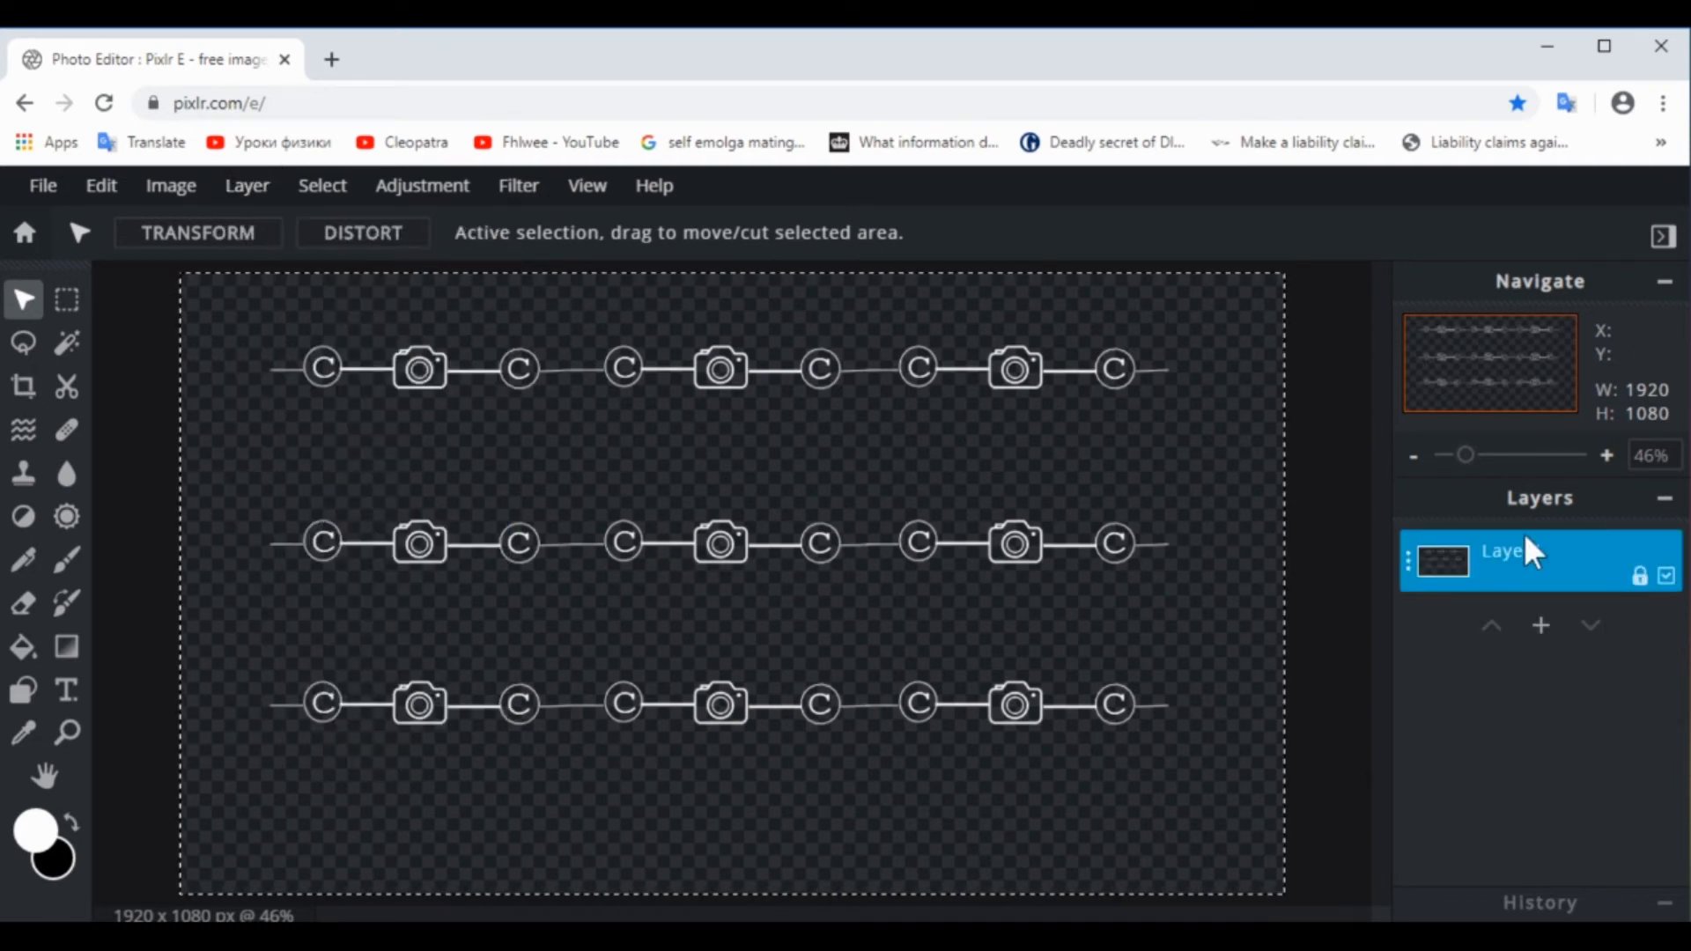
{"action": "left_click", "coordinate": [1640, 577]}
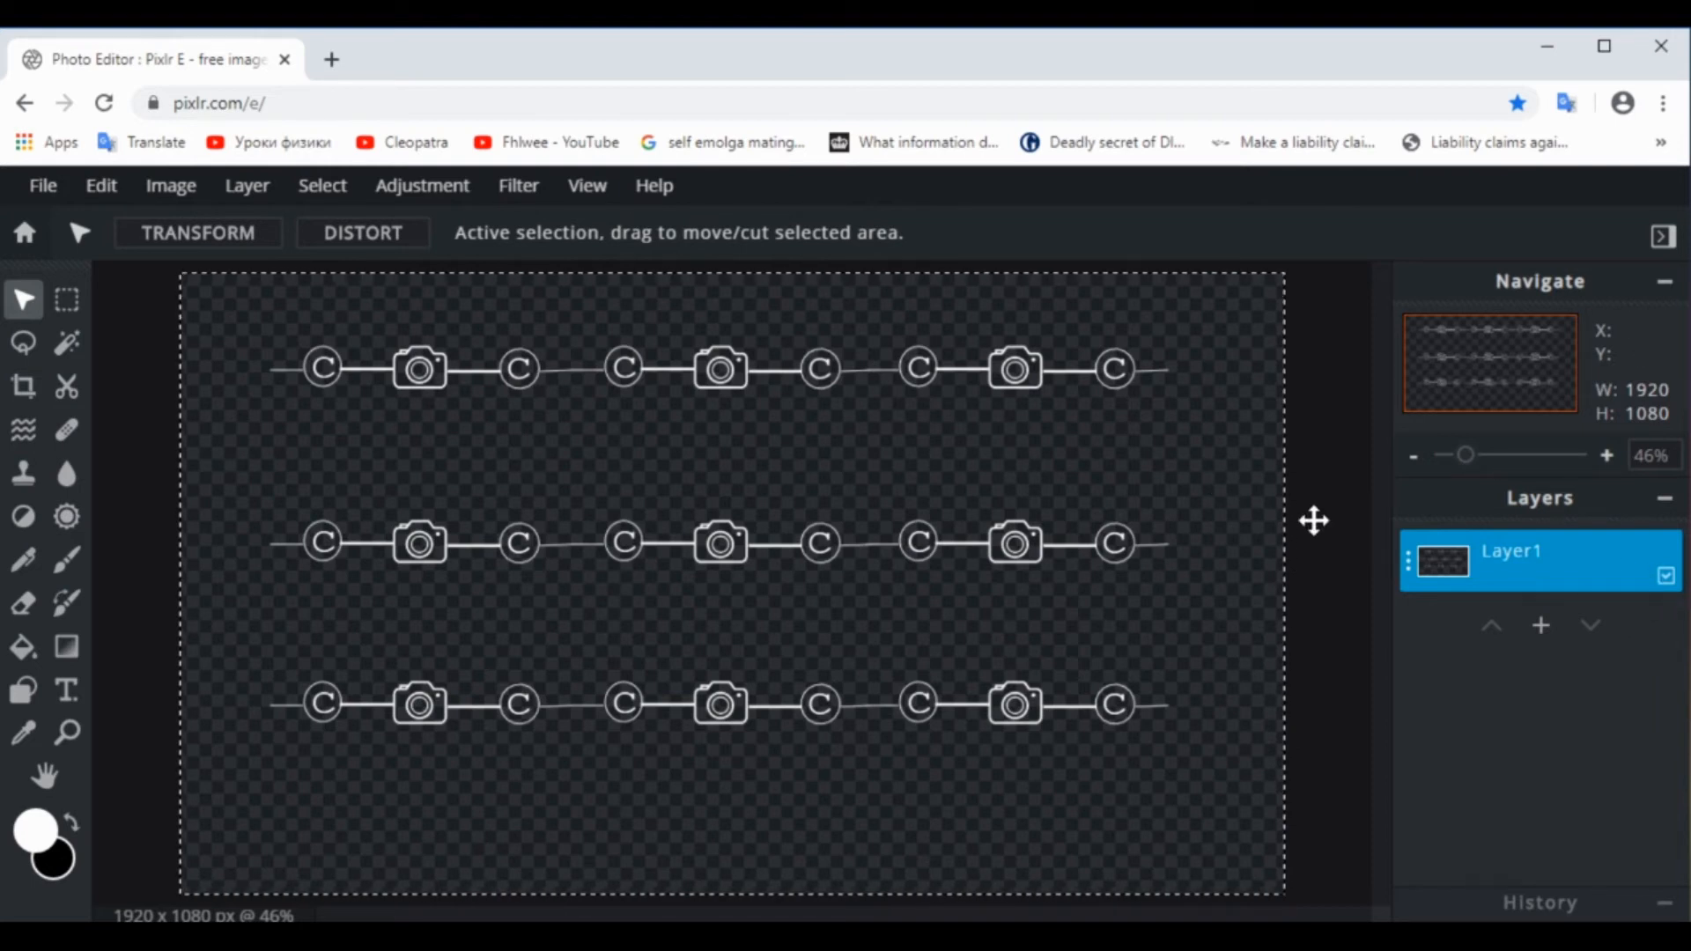
{"action": "left_click", "coordinate": [69, 314]}
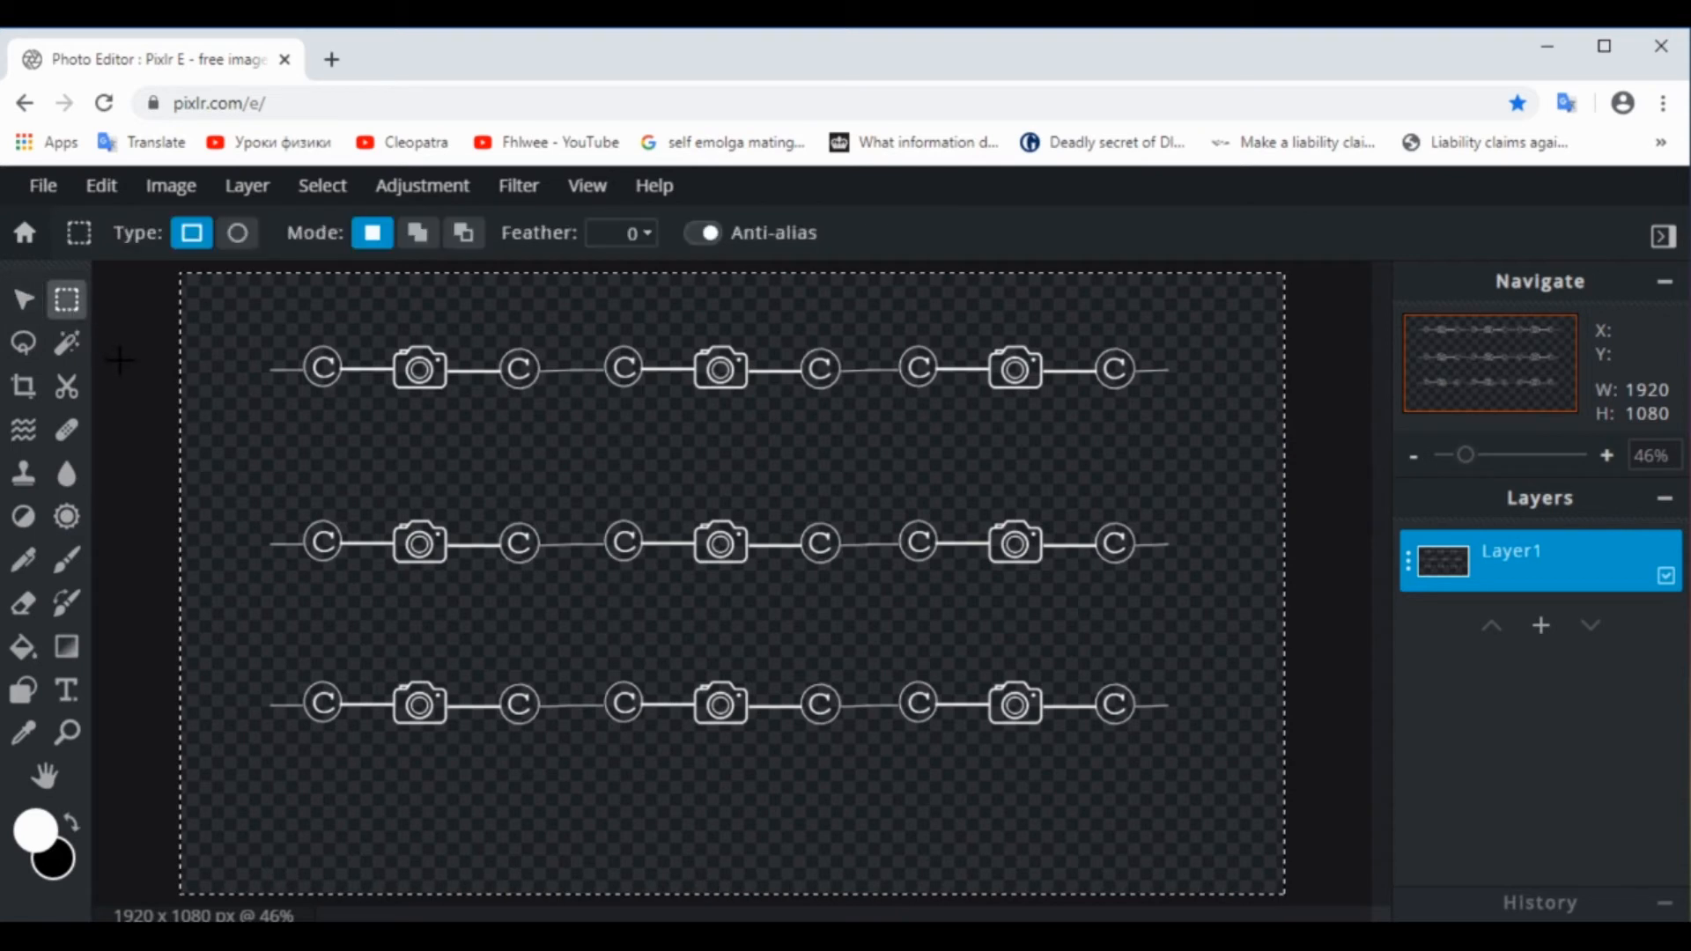
{"action": "left_click", "coordinate": [120, 360]}
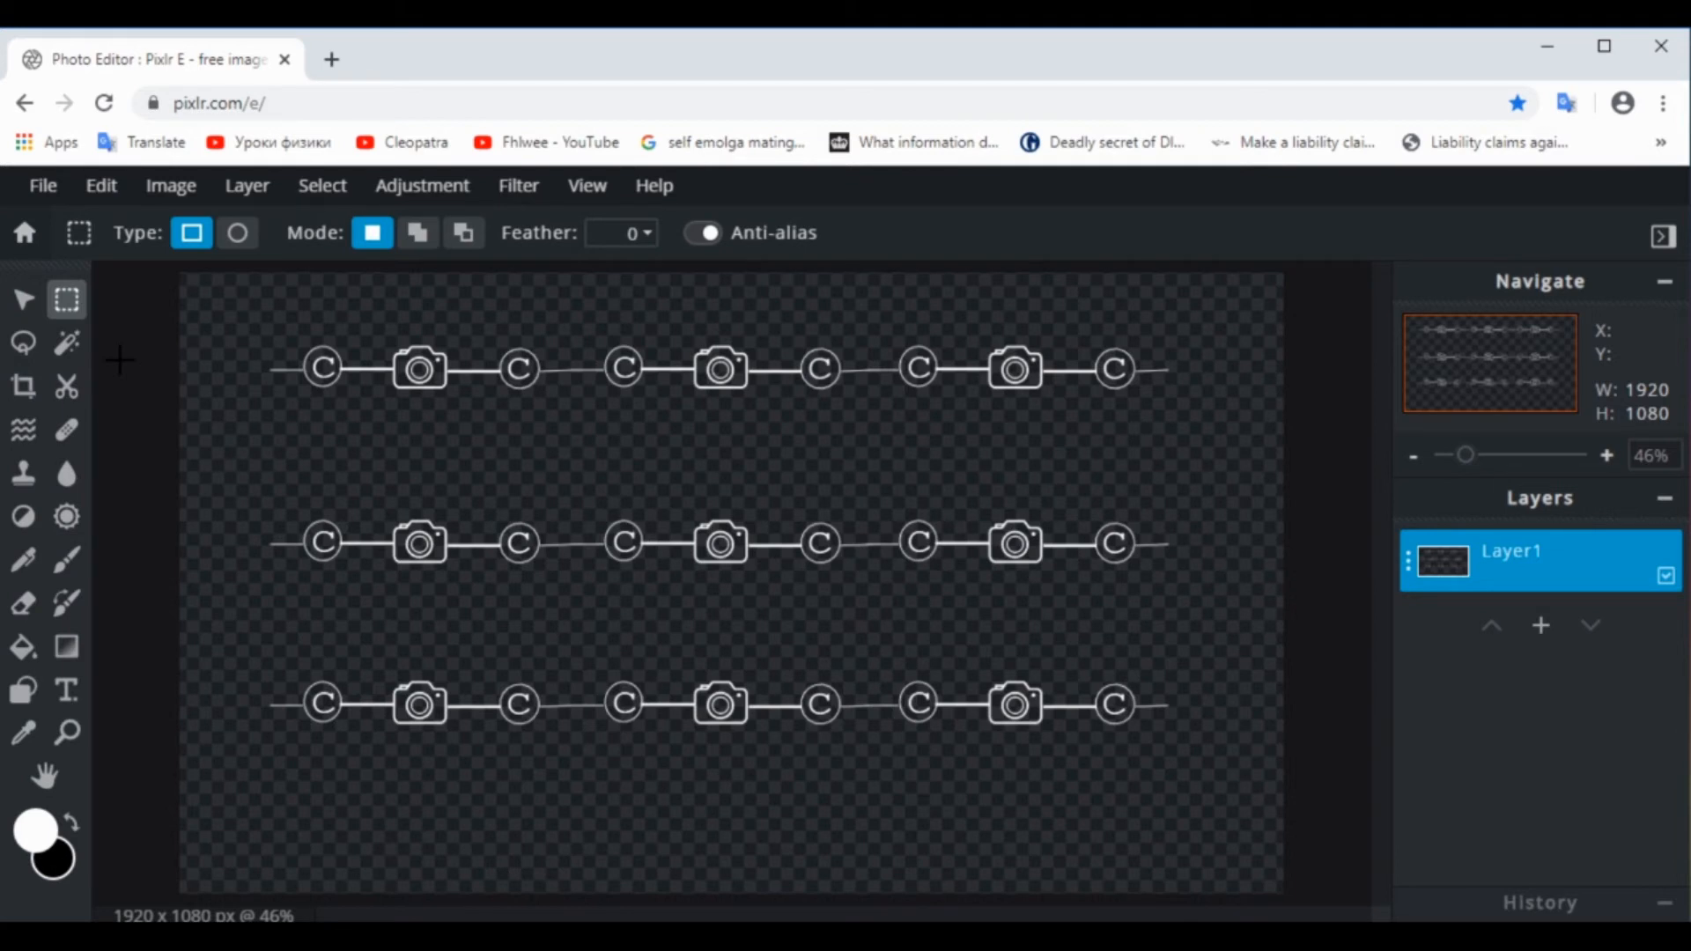
Open the save settings for the watermark image, preview it as JPG, and set the file type to PNG
{"action": "left_click", "coordinate": [43, 187]}
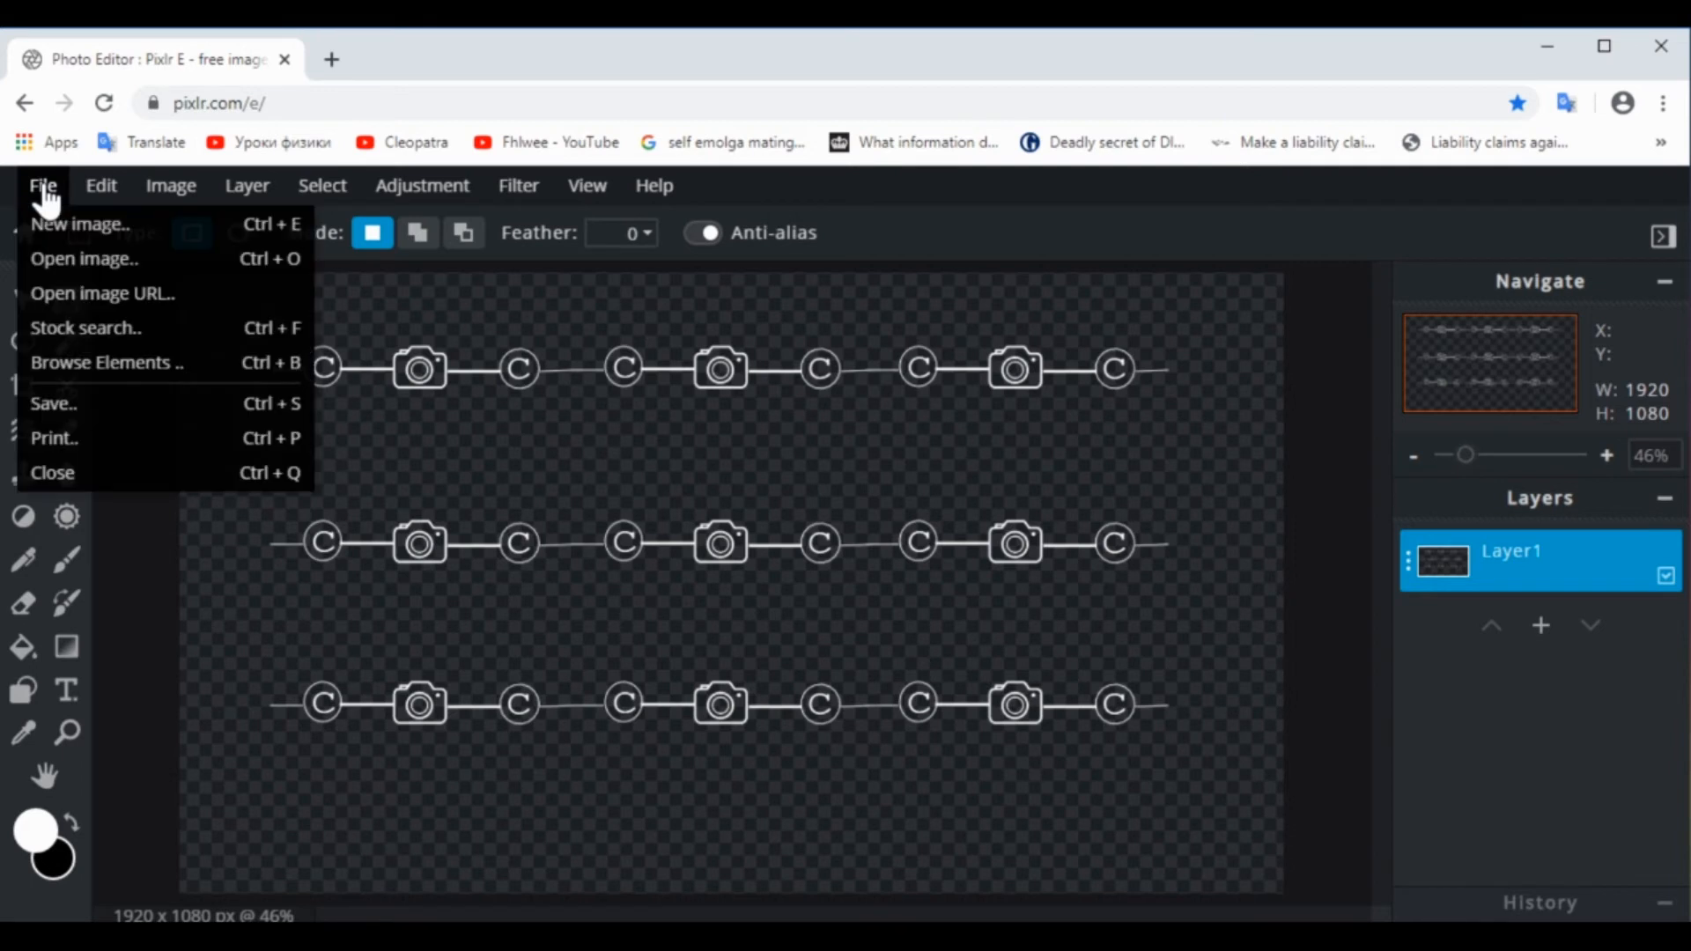
{"action": "left_click", "coordinate": [64, 421]}
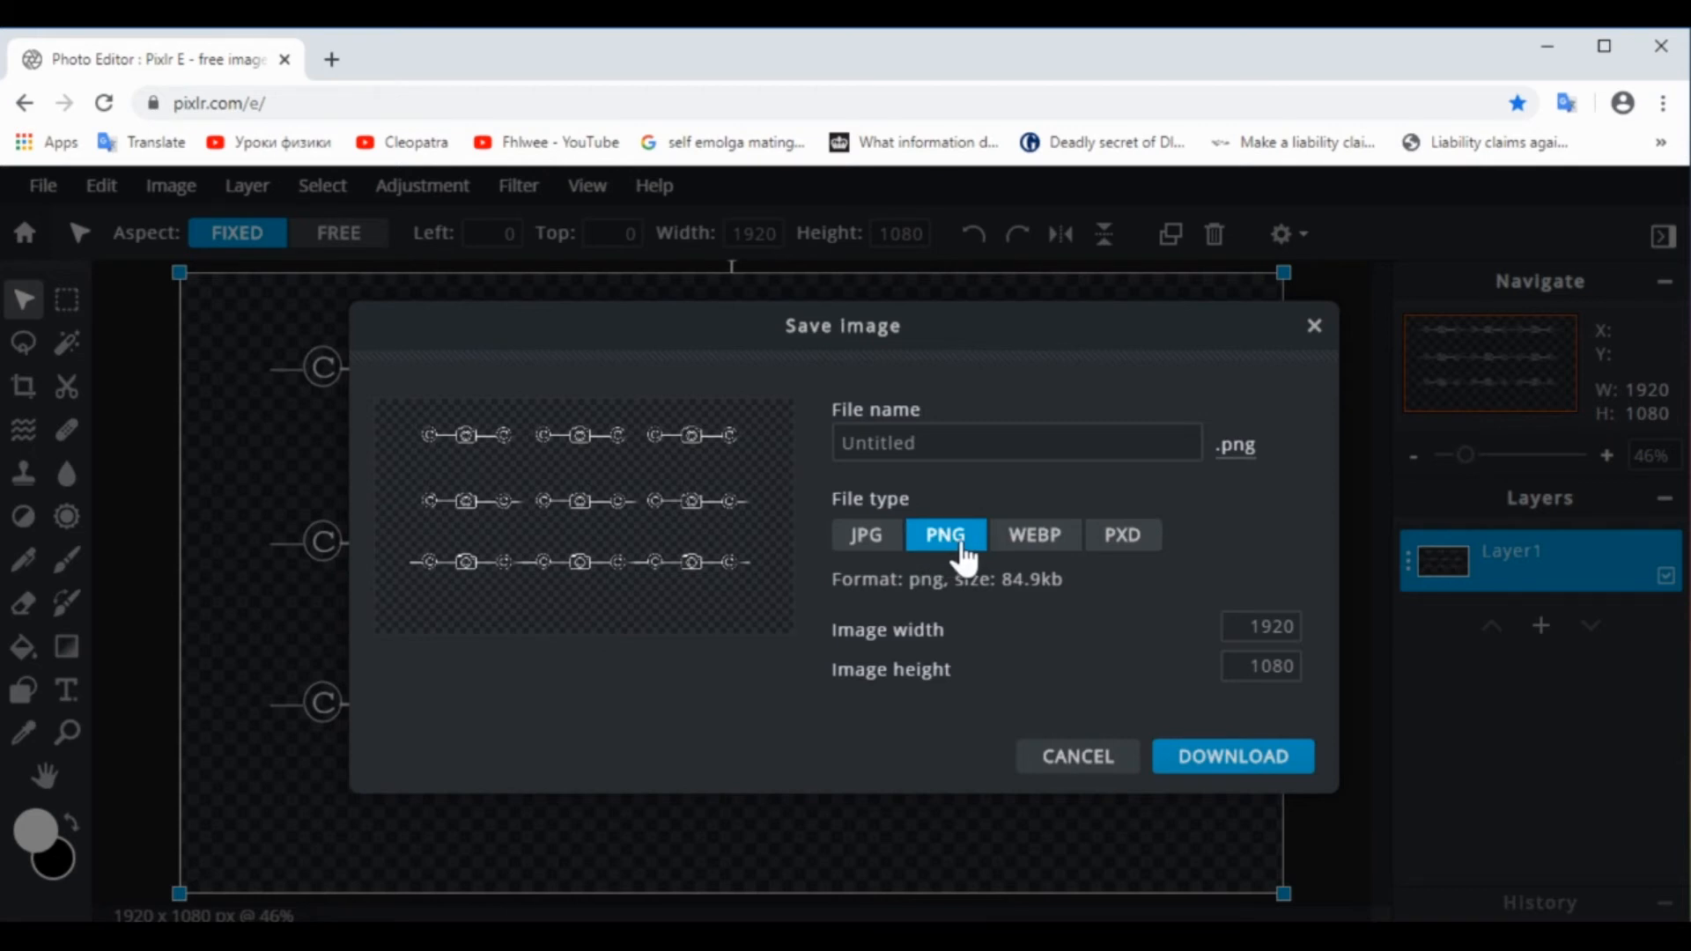
{"action": "left_click", "coordinate": [866, 536]}
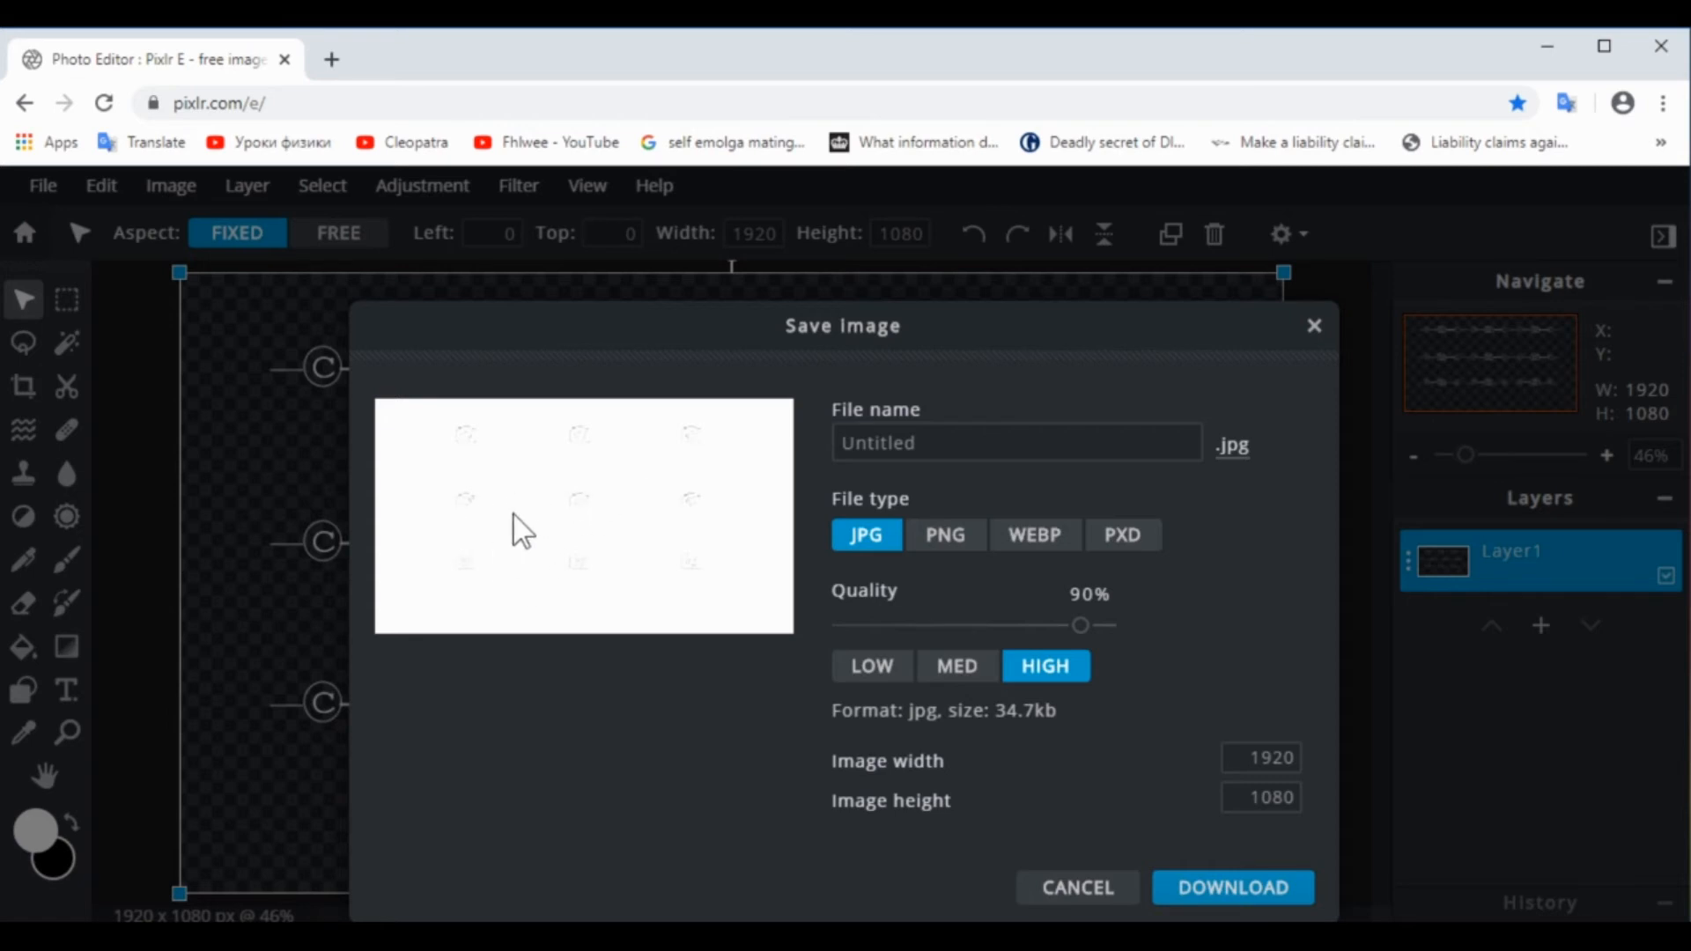
{"action": "left_click", "coordinate": [946, 538]}
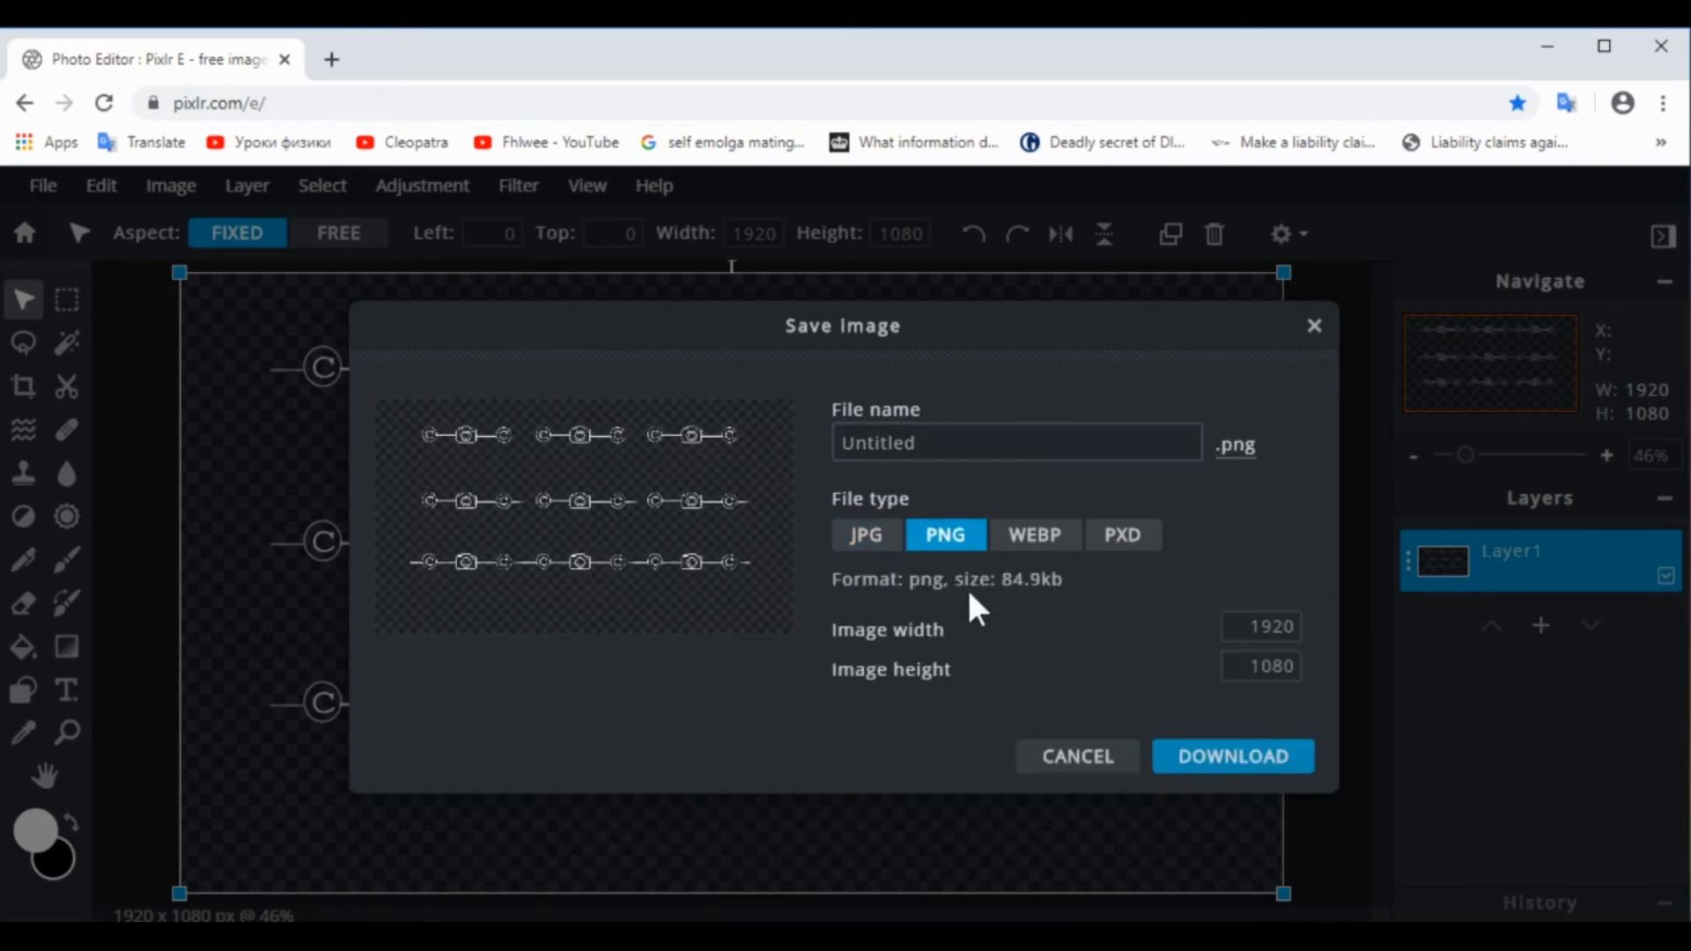
Name the PNG file watermark, download it, and close the save dialog
{"action": "left_click", "coordinate": [938, 443]}
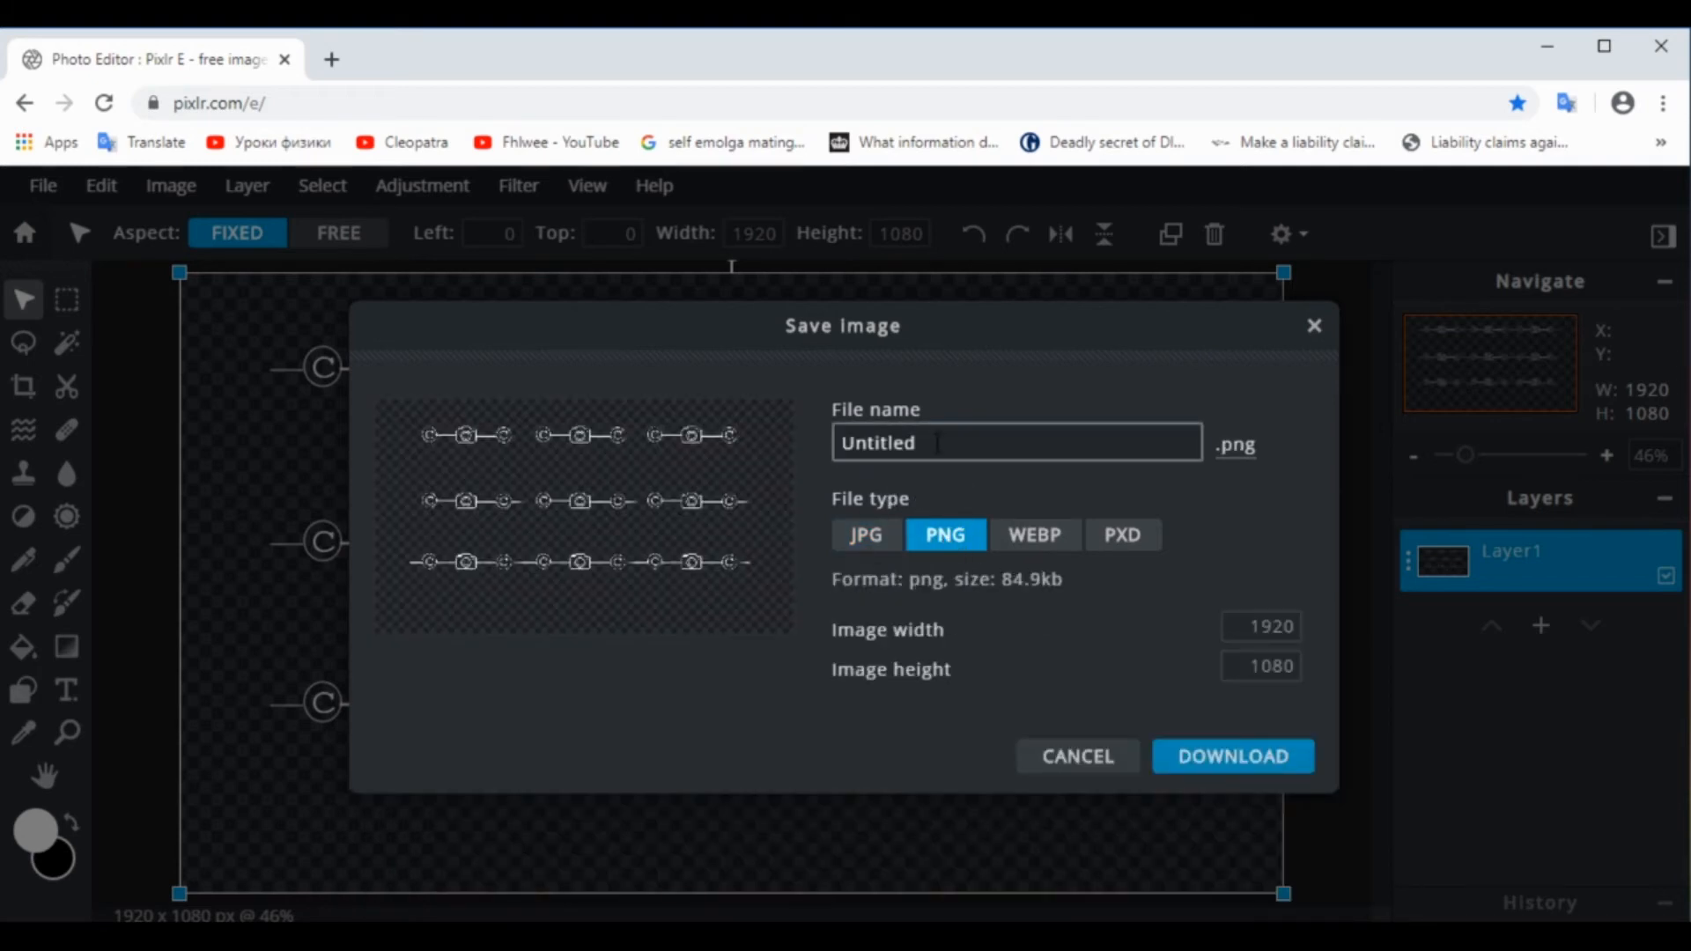
{"action": "key", "text": "BackSpace"}
{"action": "key", "text": "BackSpace"}
{"action": "key", "text": "BackSpace"}
{"action": "key", "text": "BackSpace"}
{"action": "key", "text": "BackSpace"}
{"action": "key", "text": "BackSpace"}
{"action": "key", "text": "BackSpace"}
{"action": "key", "text": "BackSpace"}
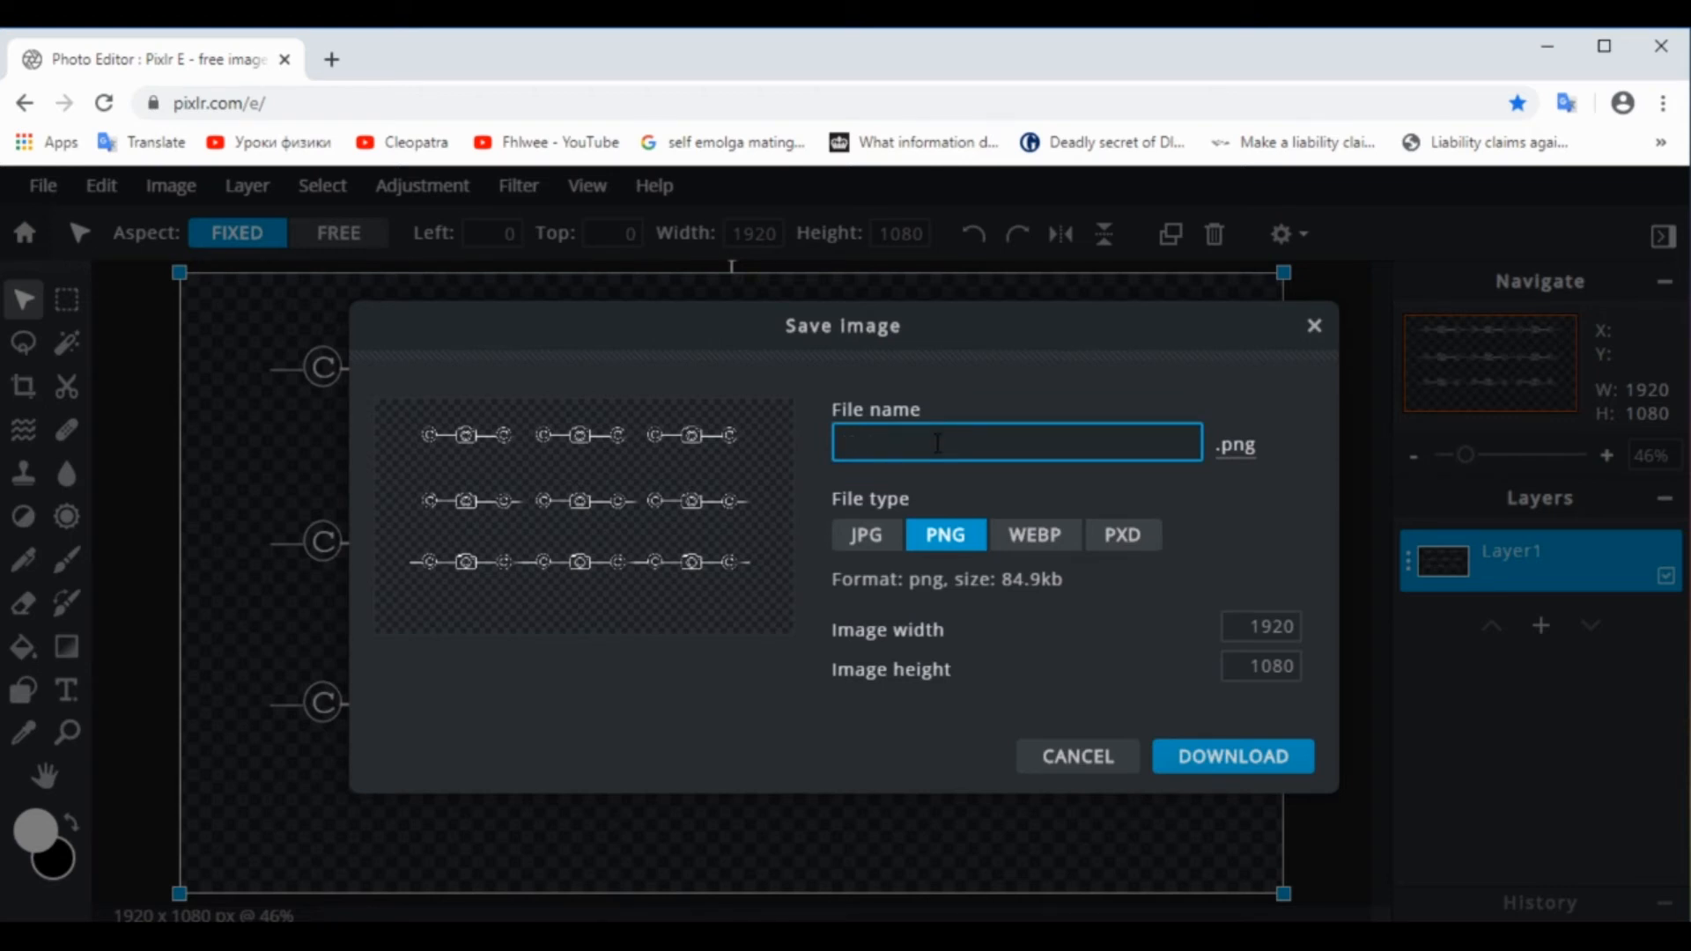
{"action": "type", "text": "watermark"}
{"action": "left_click", "coordinate": [1236, 759]}
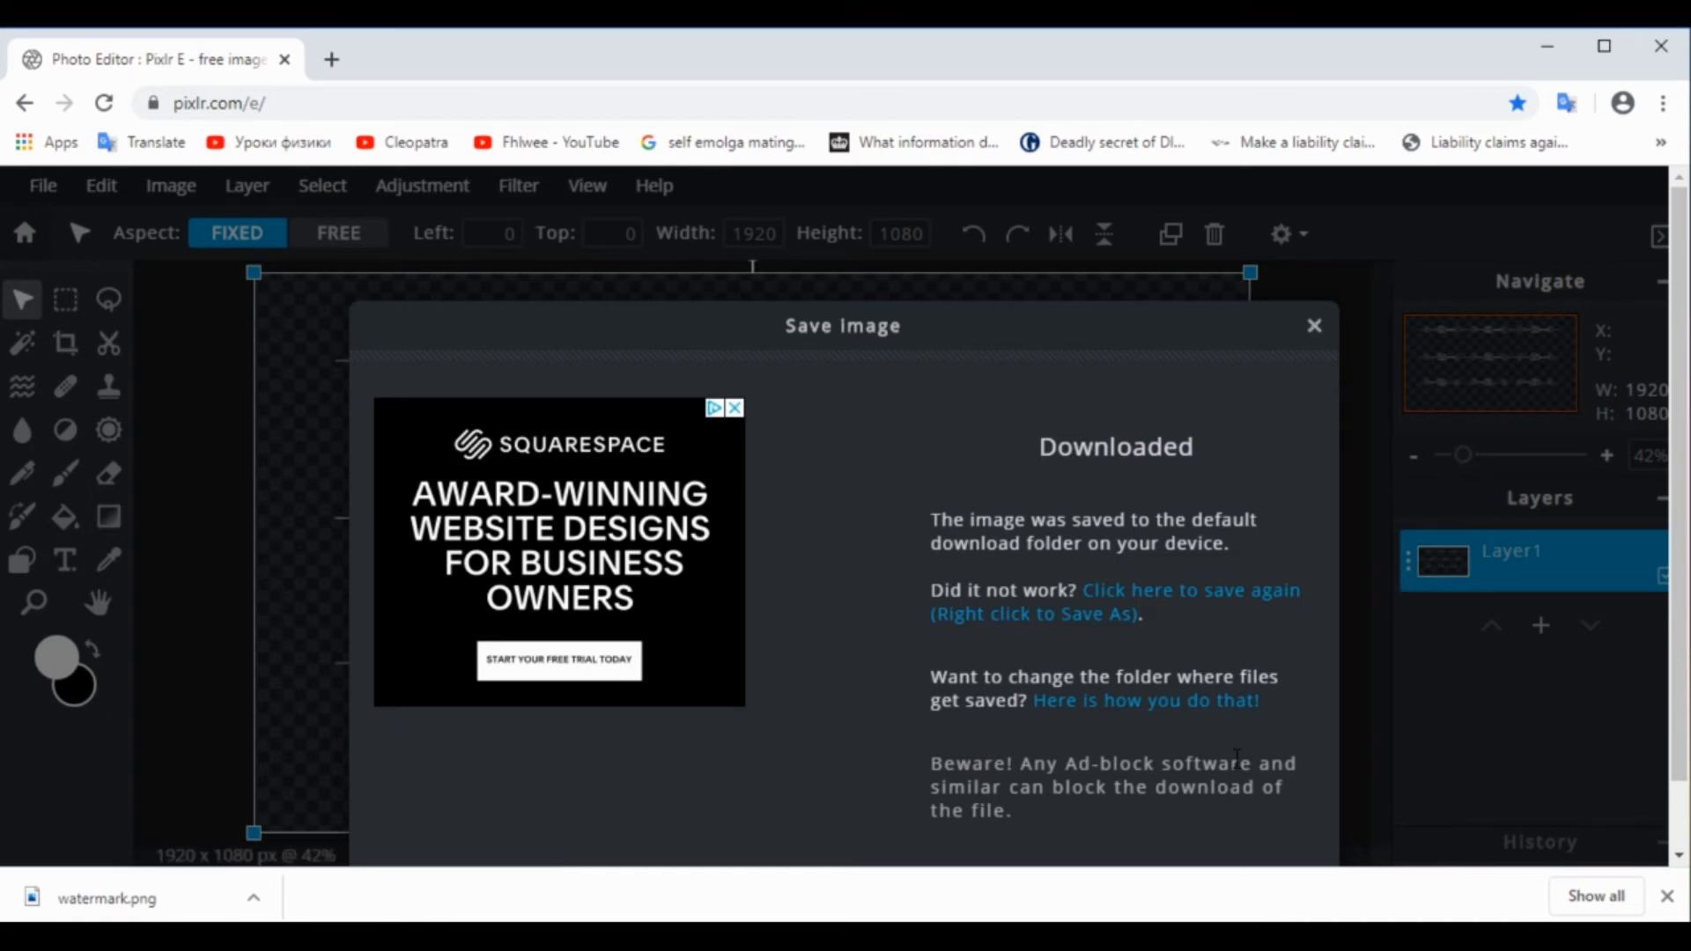
{"action": "left_click", "coordinate": [1313, 326]}
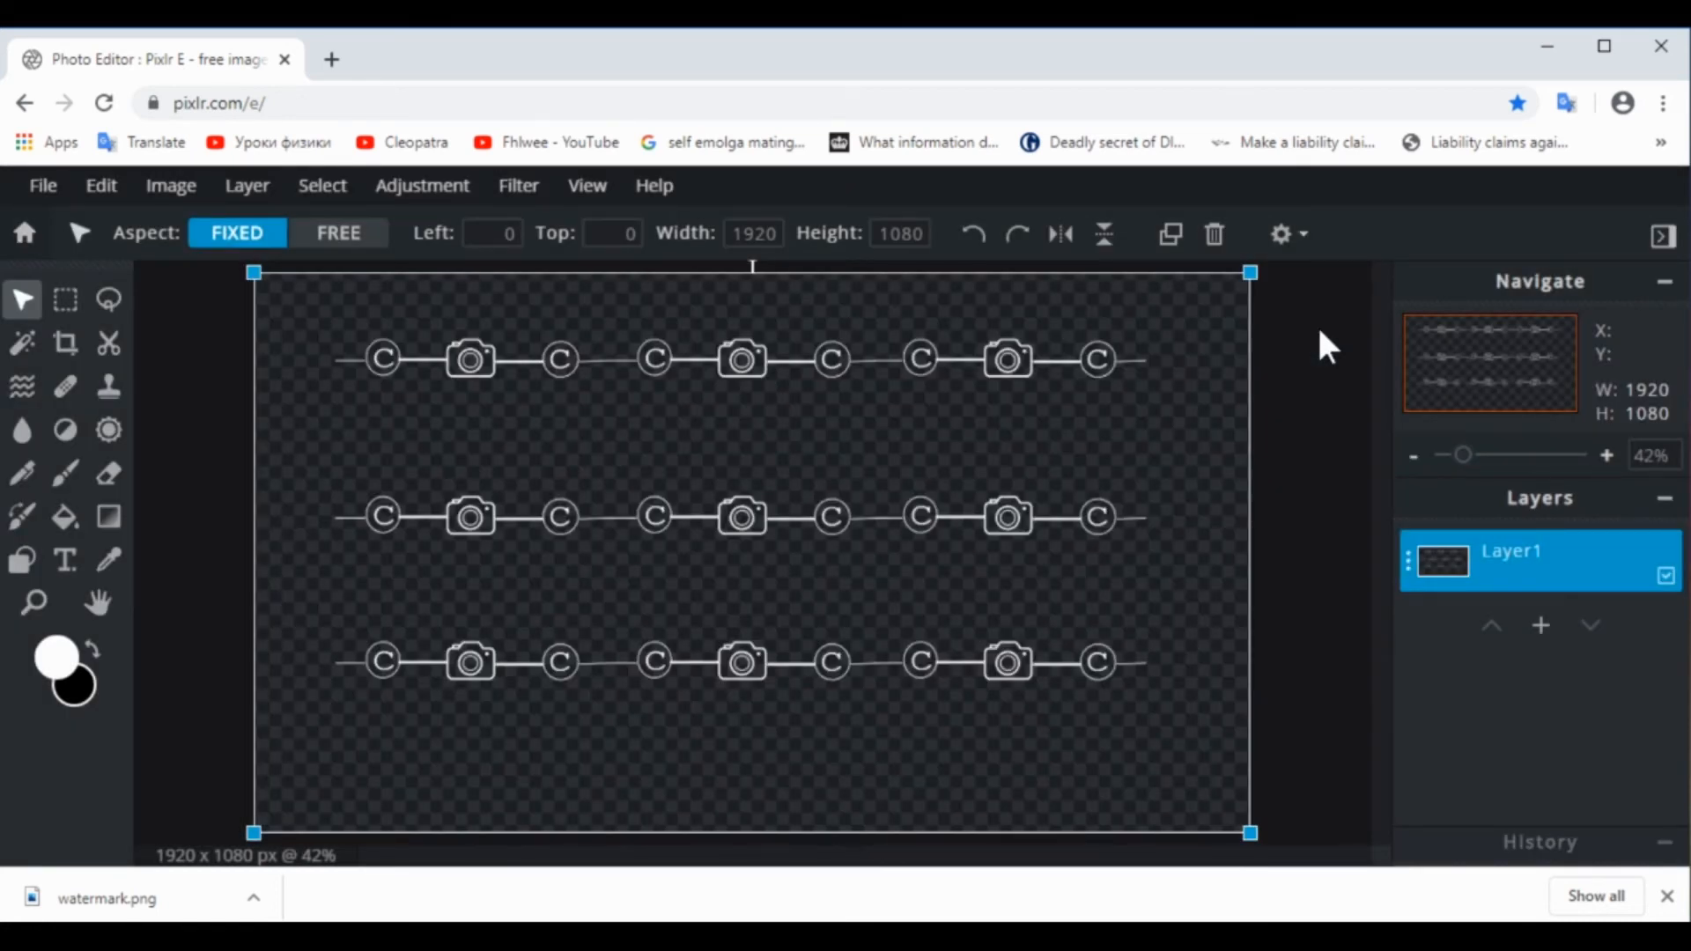
Create a new Full HD 1920x1080 image without a background and close the original watermark document
{"action": "left_click", "coordinate": [40, 187]}
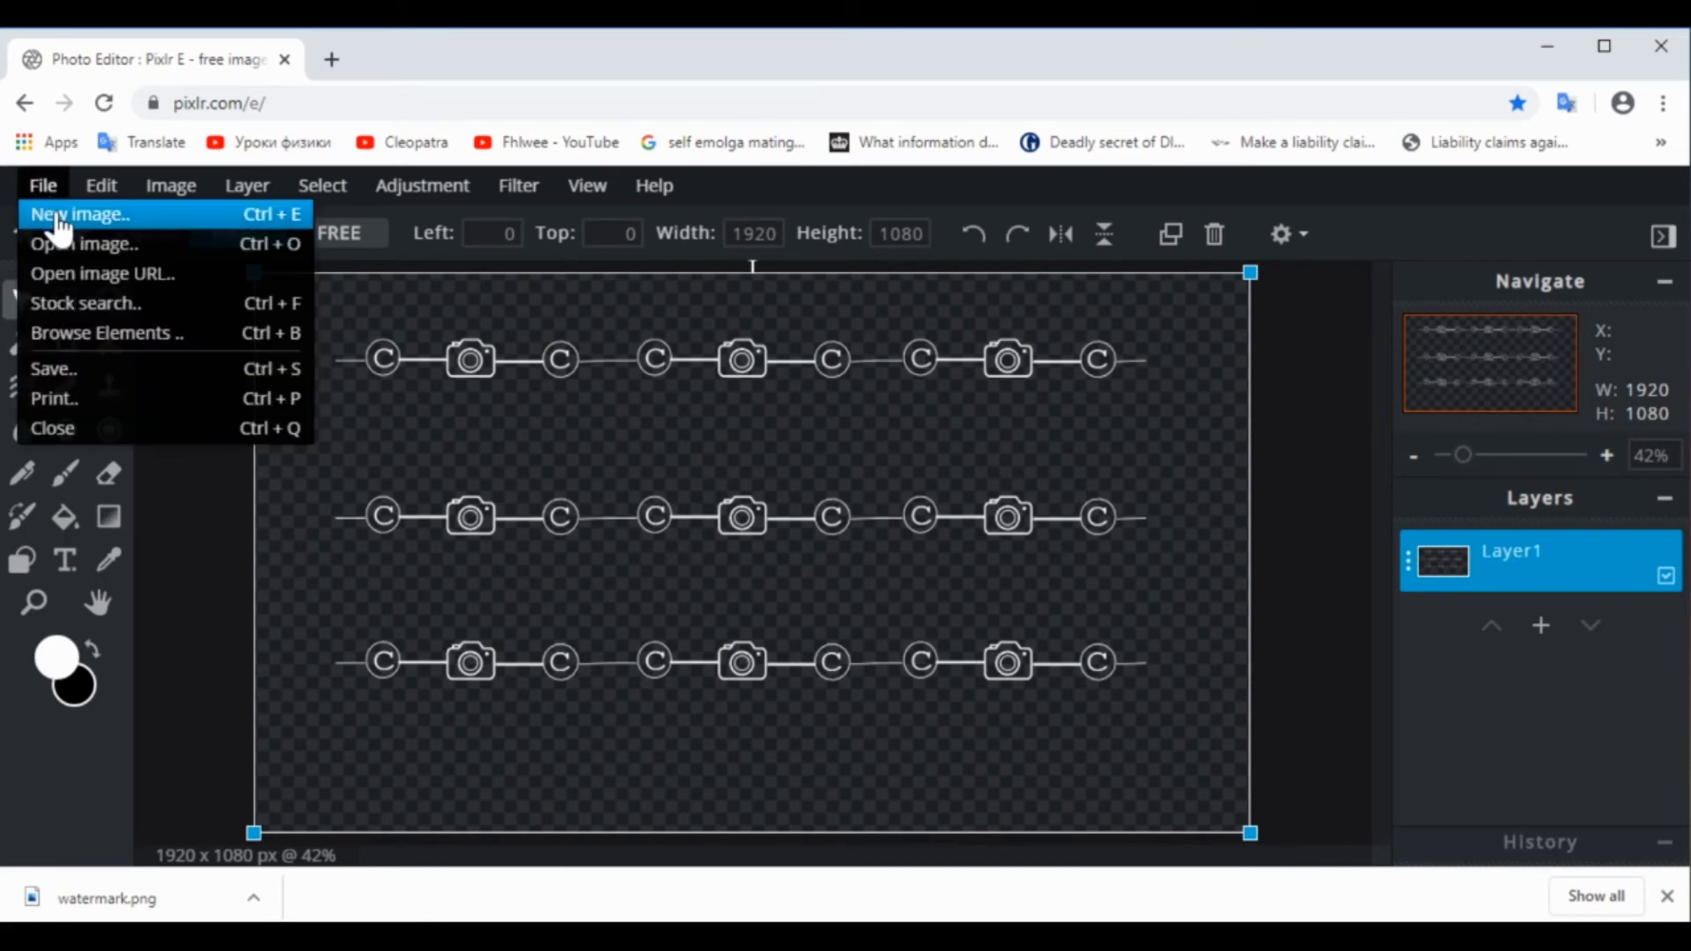
{"action": "left_click", "coordinate": [49, 219]}
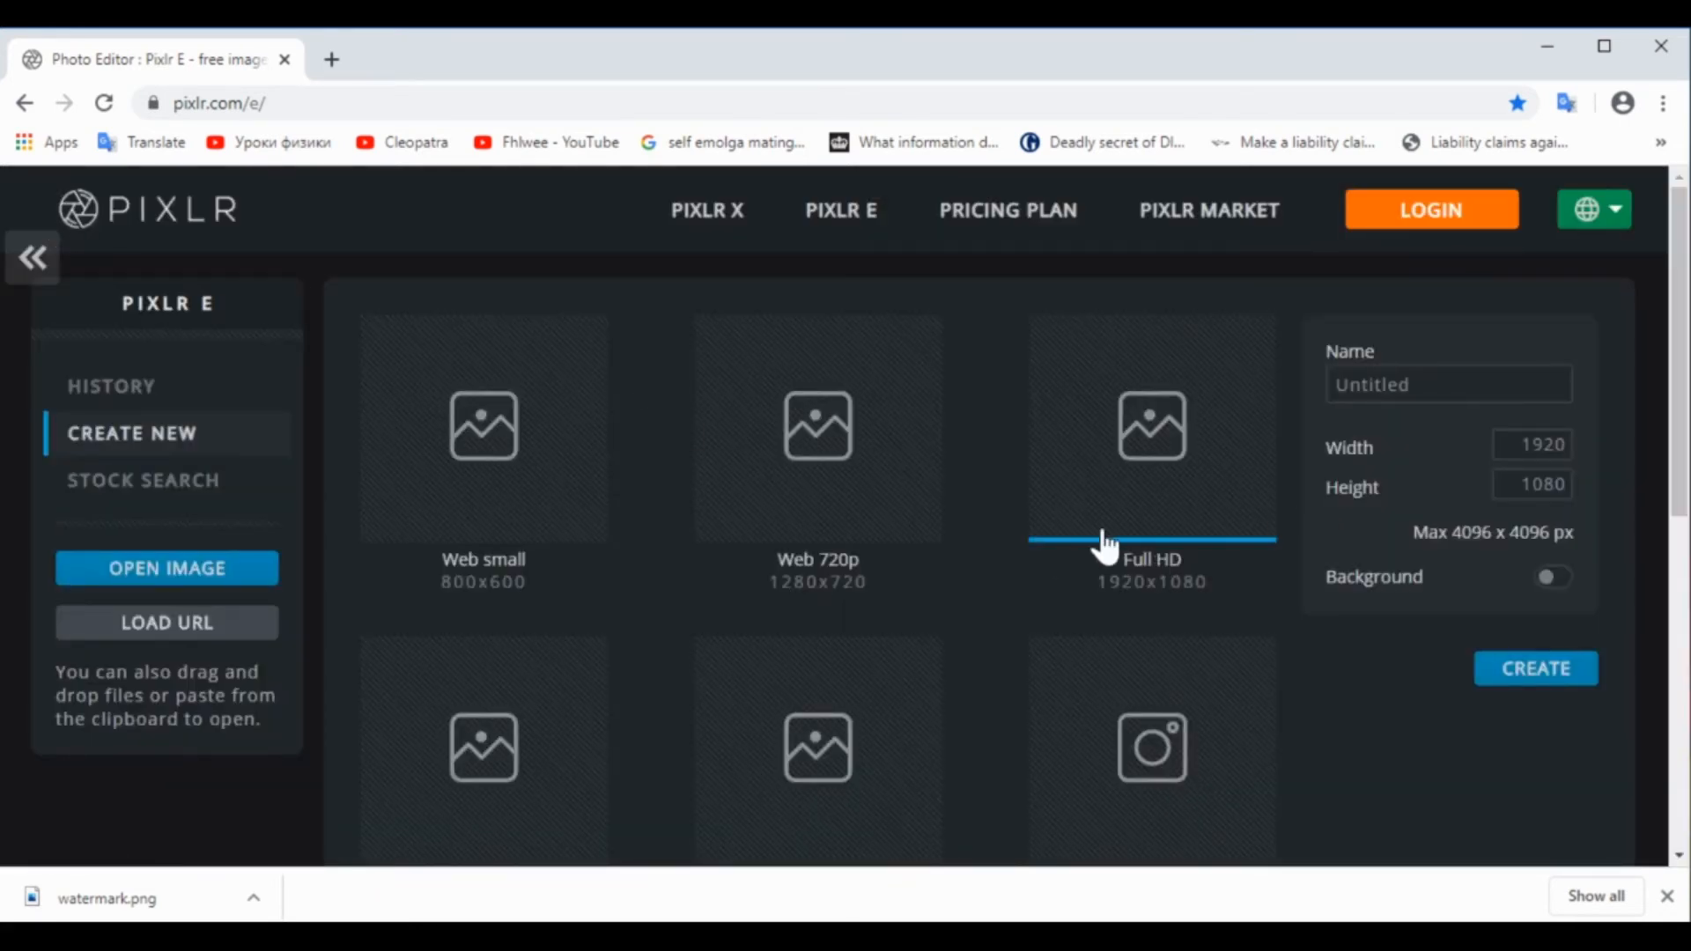
{"action": "left_click", "coordinate": [1668, 895]}
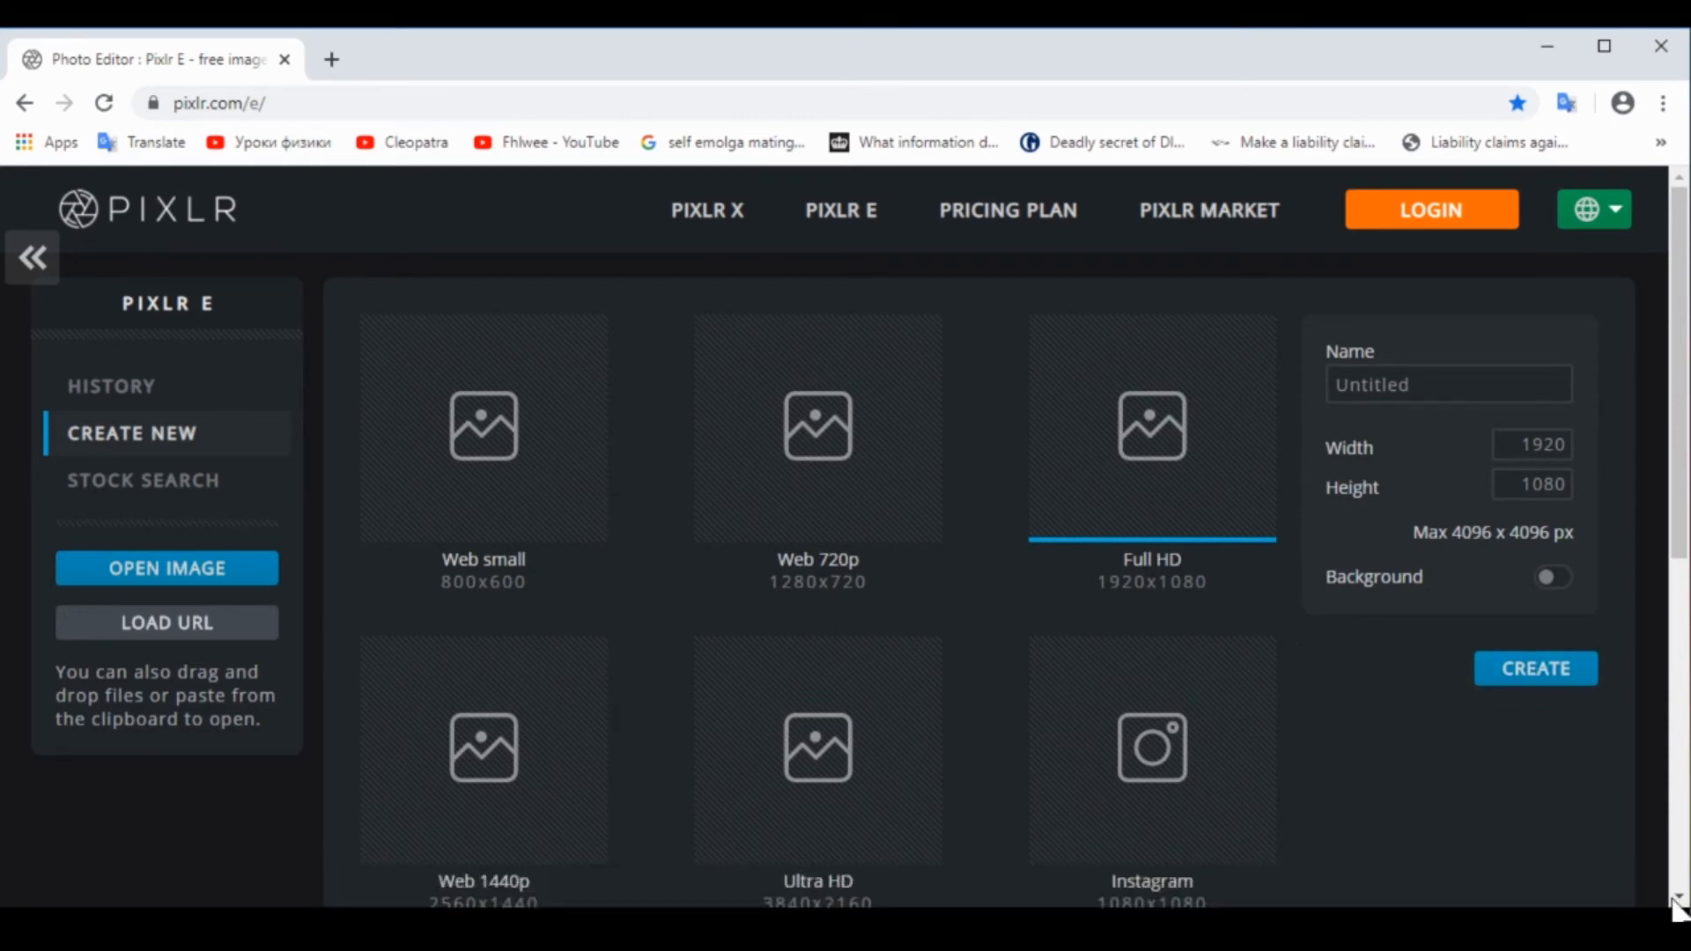
{"action": "left_click", "coordinate": [1550, 683]}
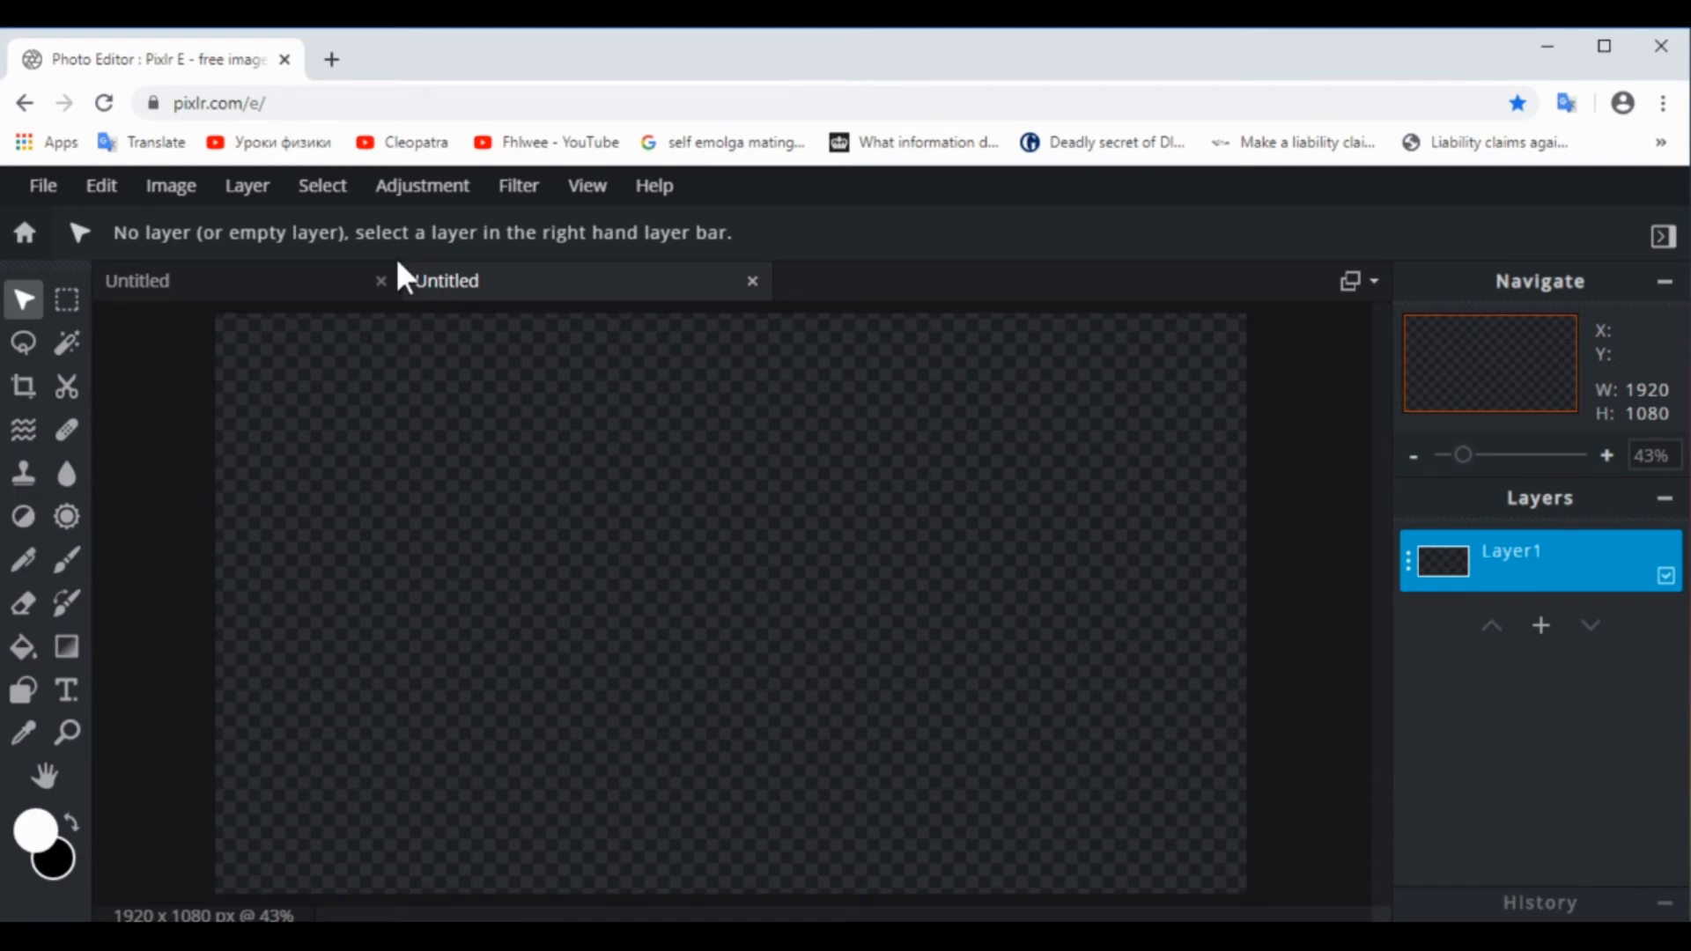
{"action": "left_click", "coordinate": [381, 282]}
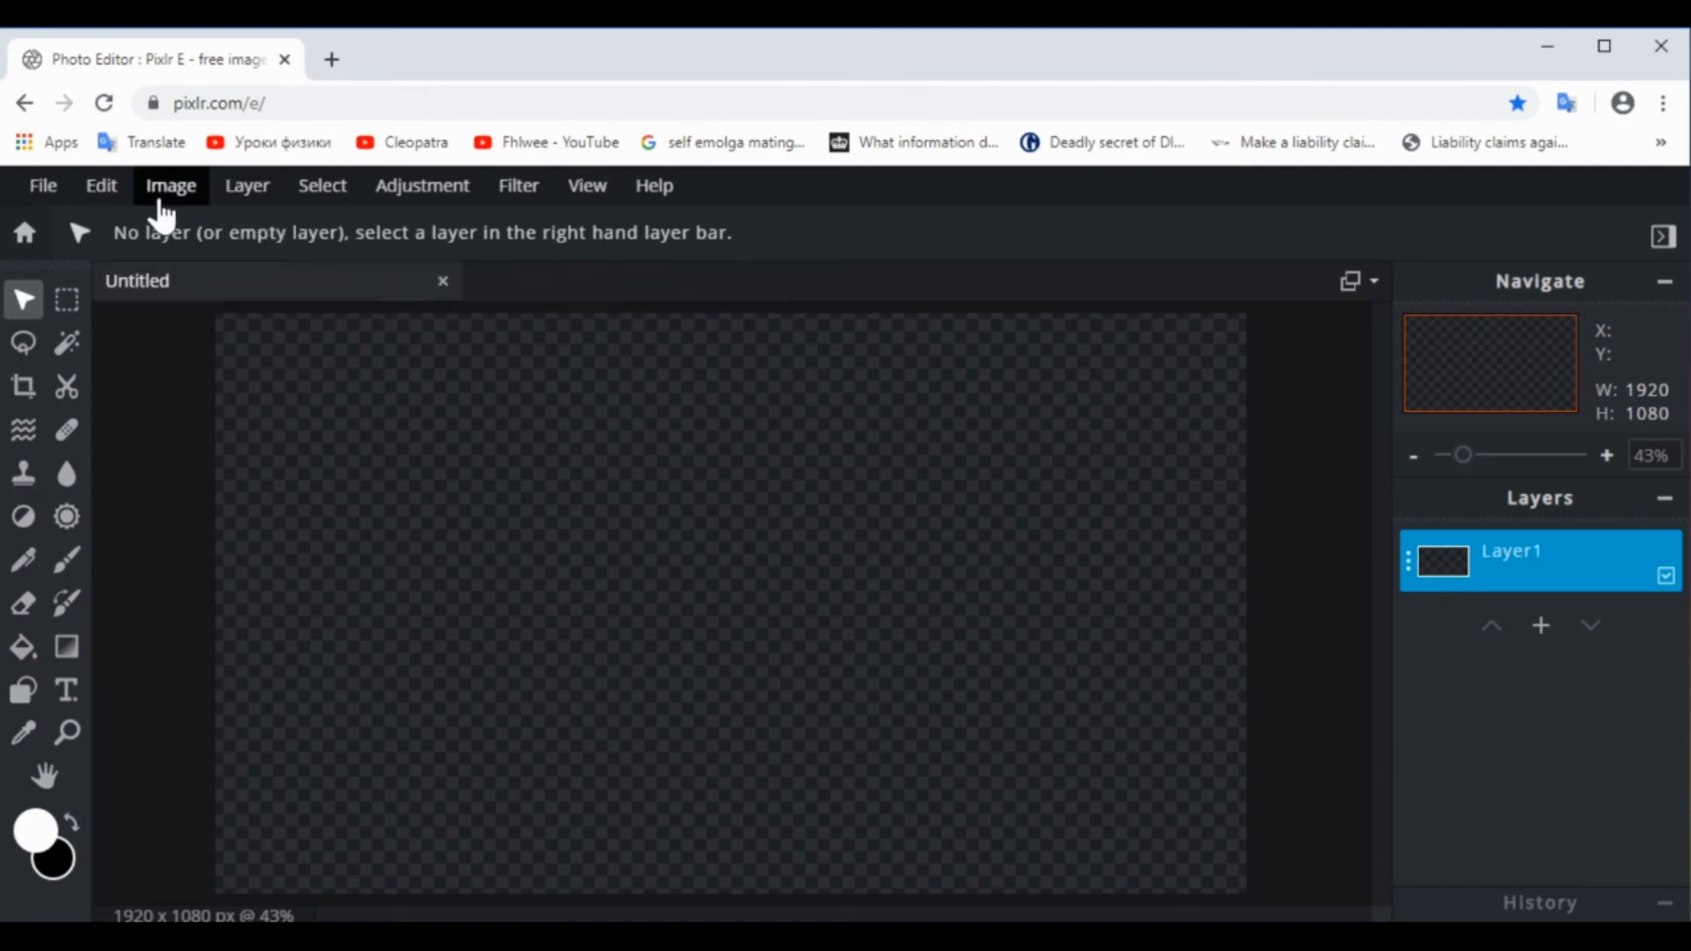
Add the 2210x1473 sunset photo from the Downloads folder as a new image layer
{"action": "left_click", "coordinate": [252, 199]}
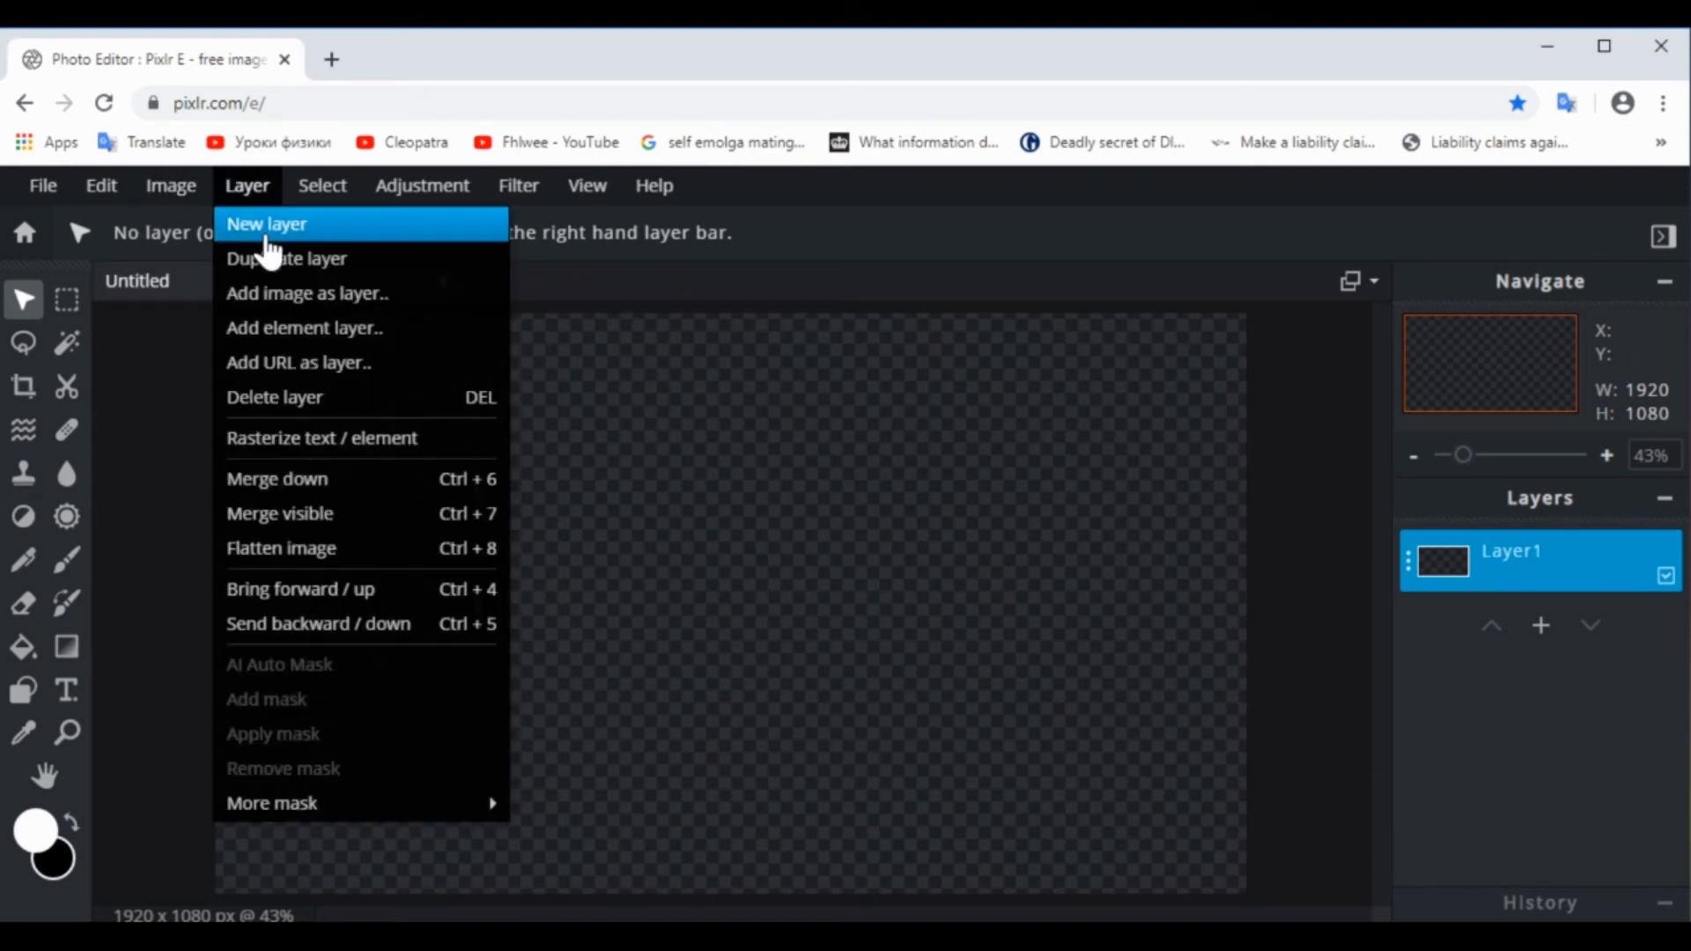
{"action": "left_click", "coordinate": [304, 294]}
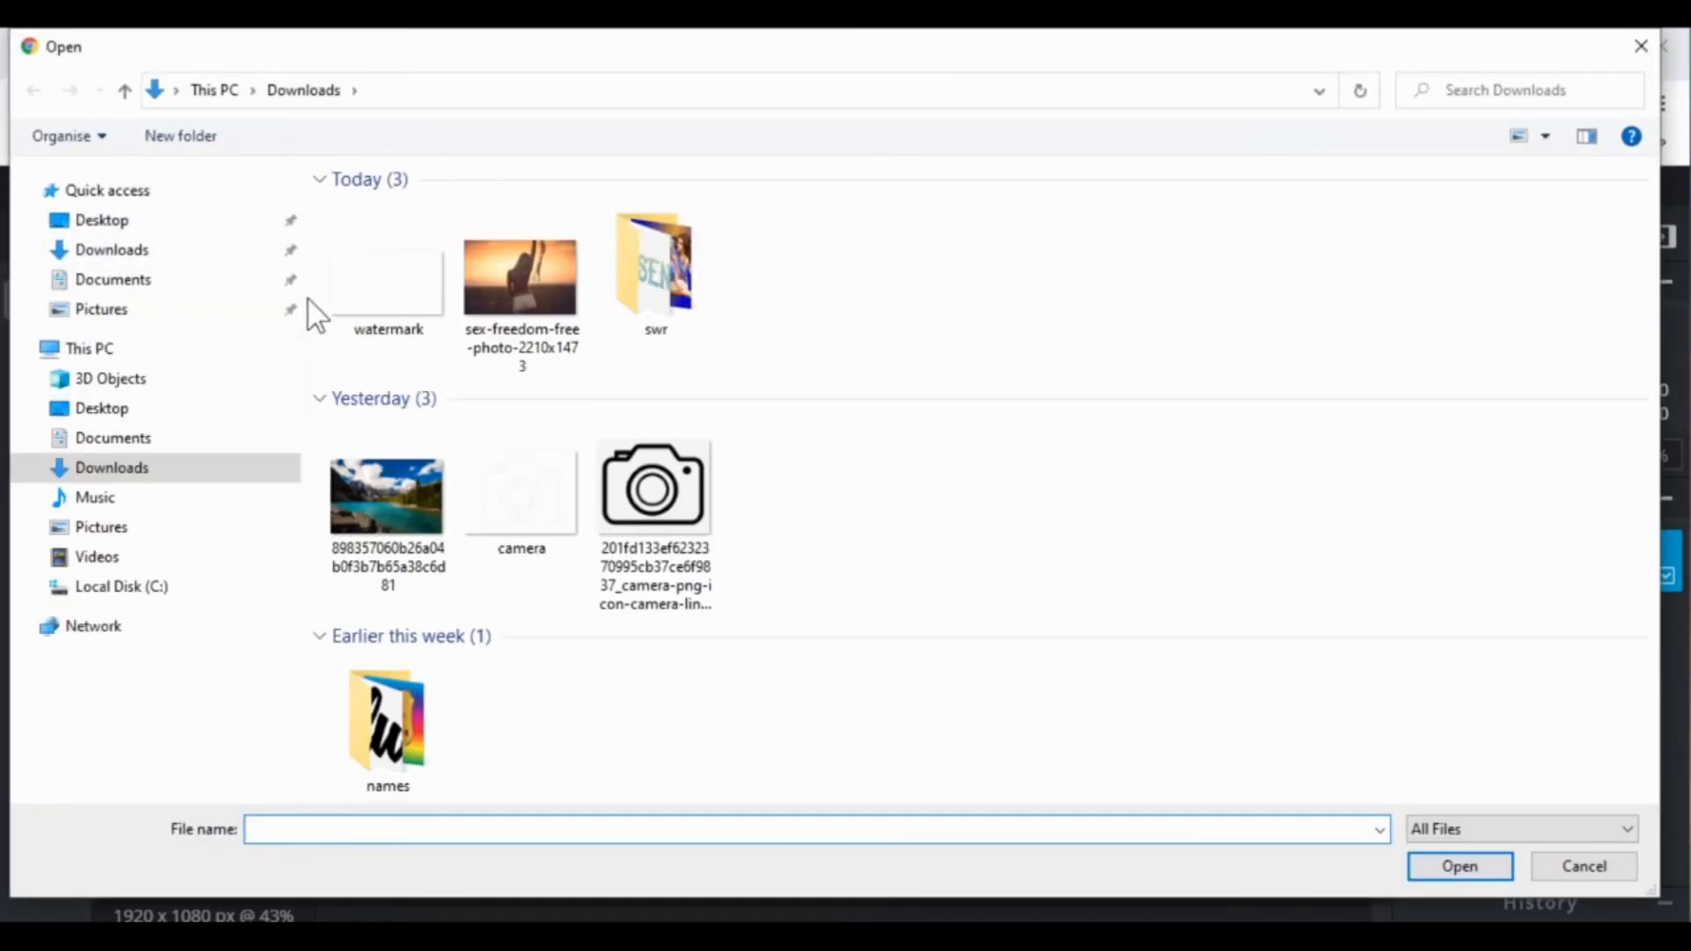
{"action": "left_click", "coordinate": [519, 280]}
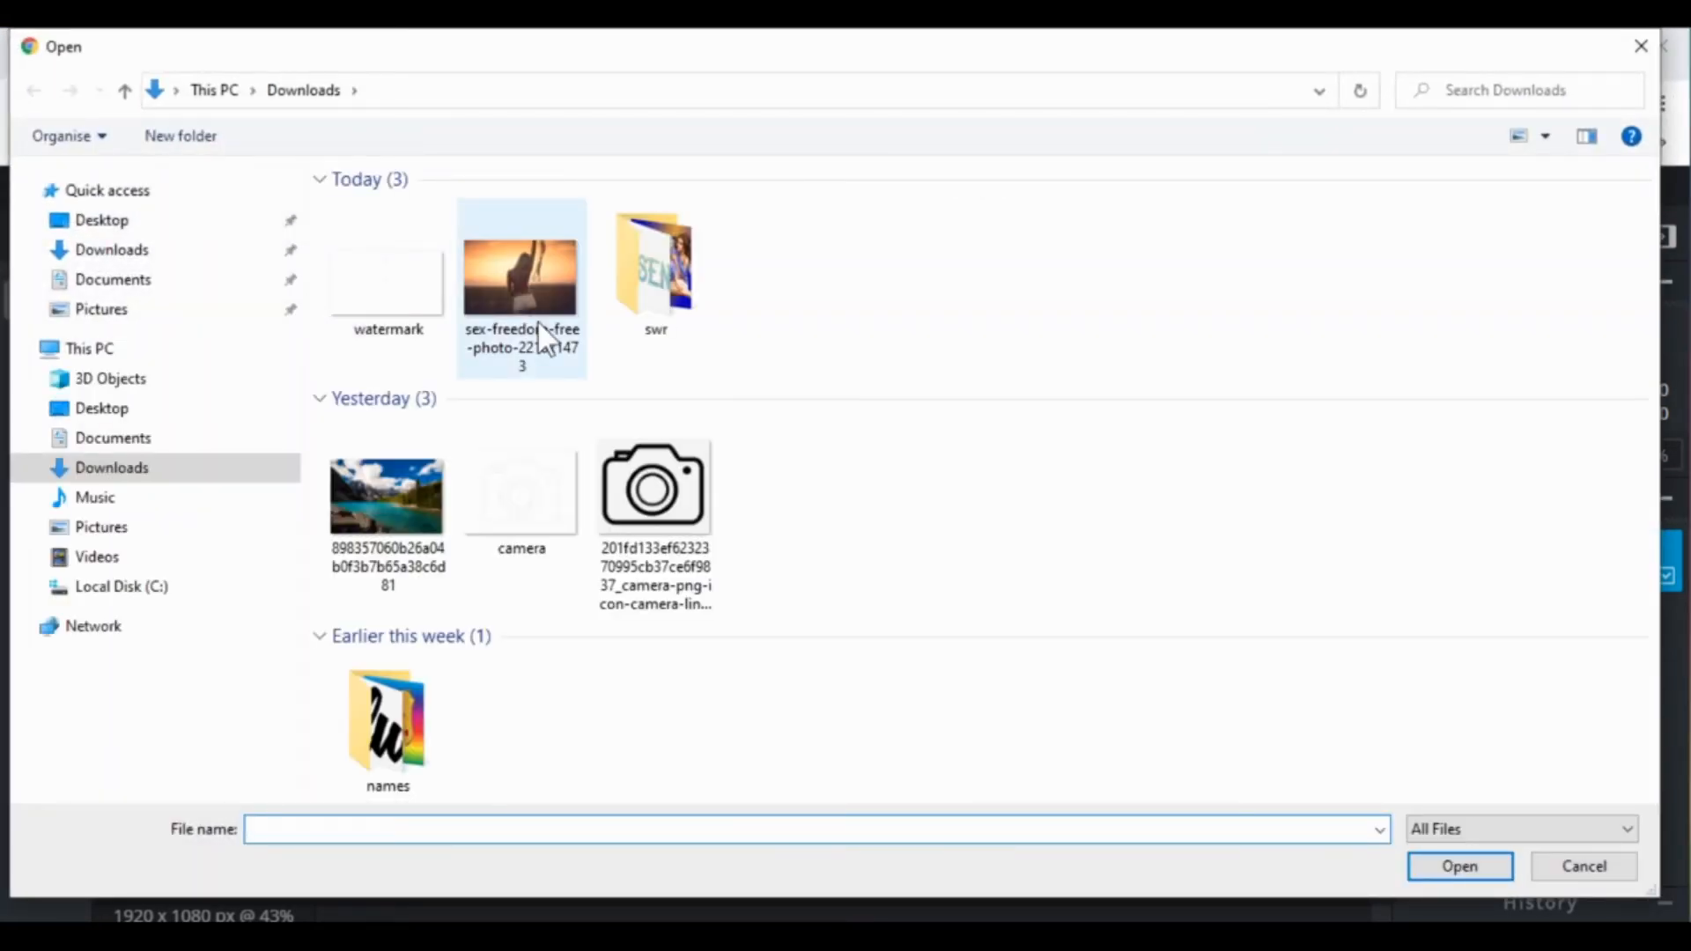
{"action": "double_click", "coordinate": [518, 280]}
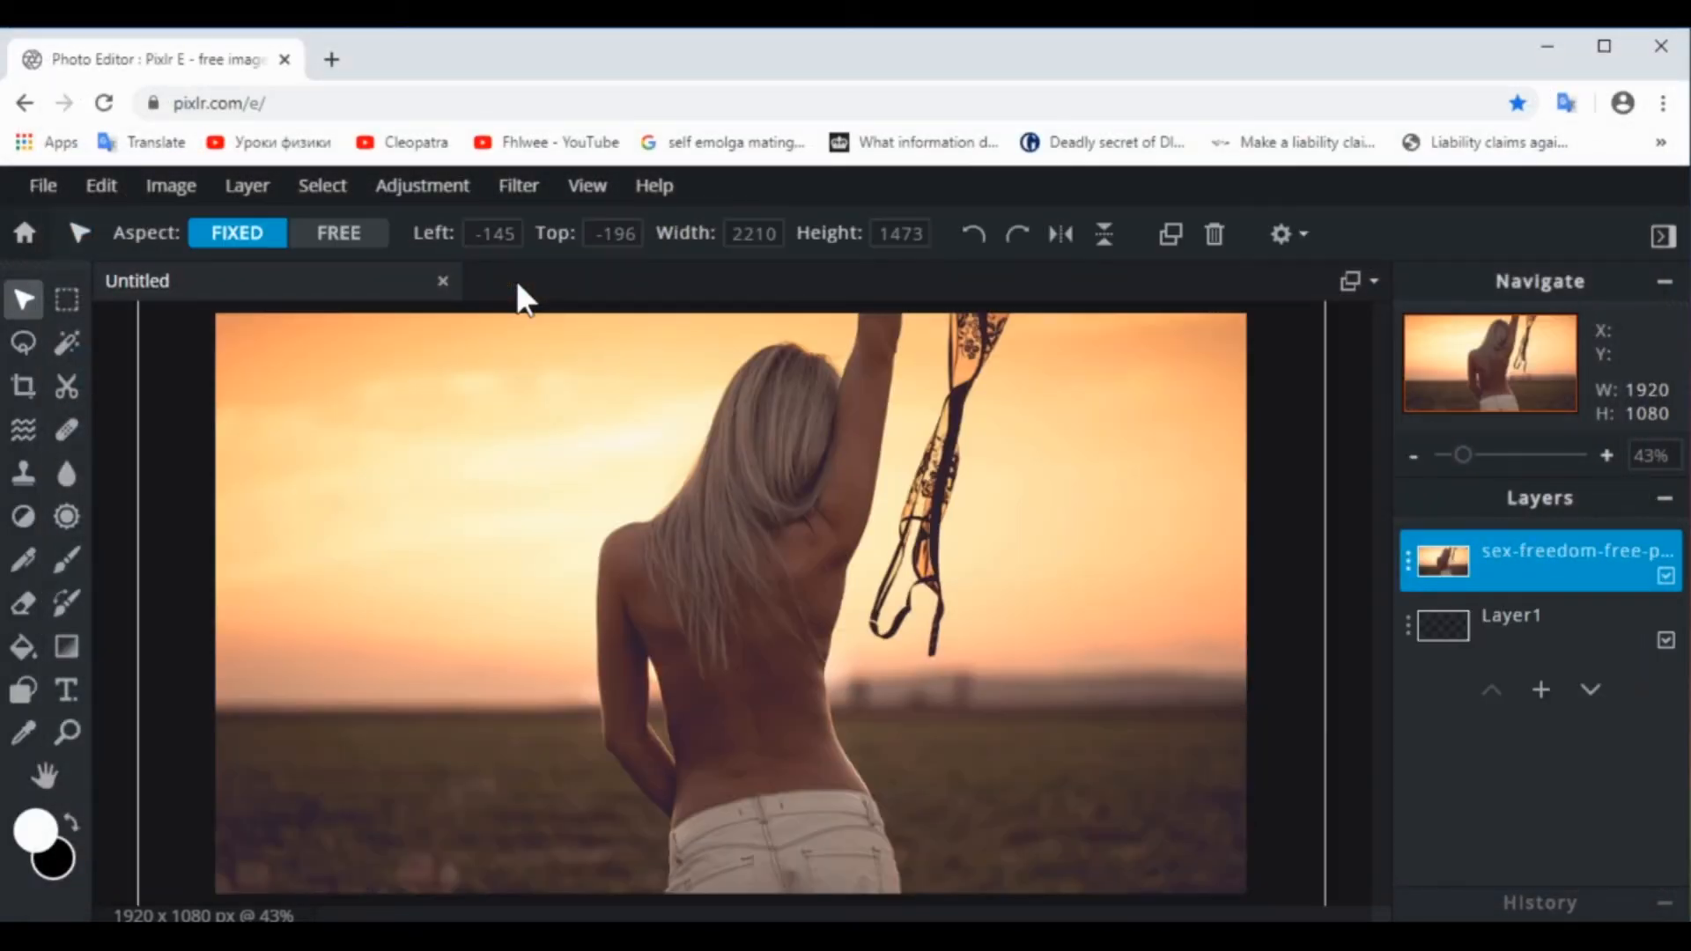
Scale the photo layer down proportionally to 1563 x 1042 and place it at Left 0, Top 0
{"action": "left_click_drag", "start_coordinate": [440, 422], "coordinate": [555, 593]}
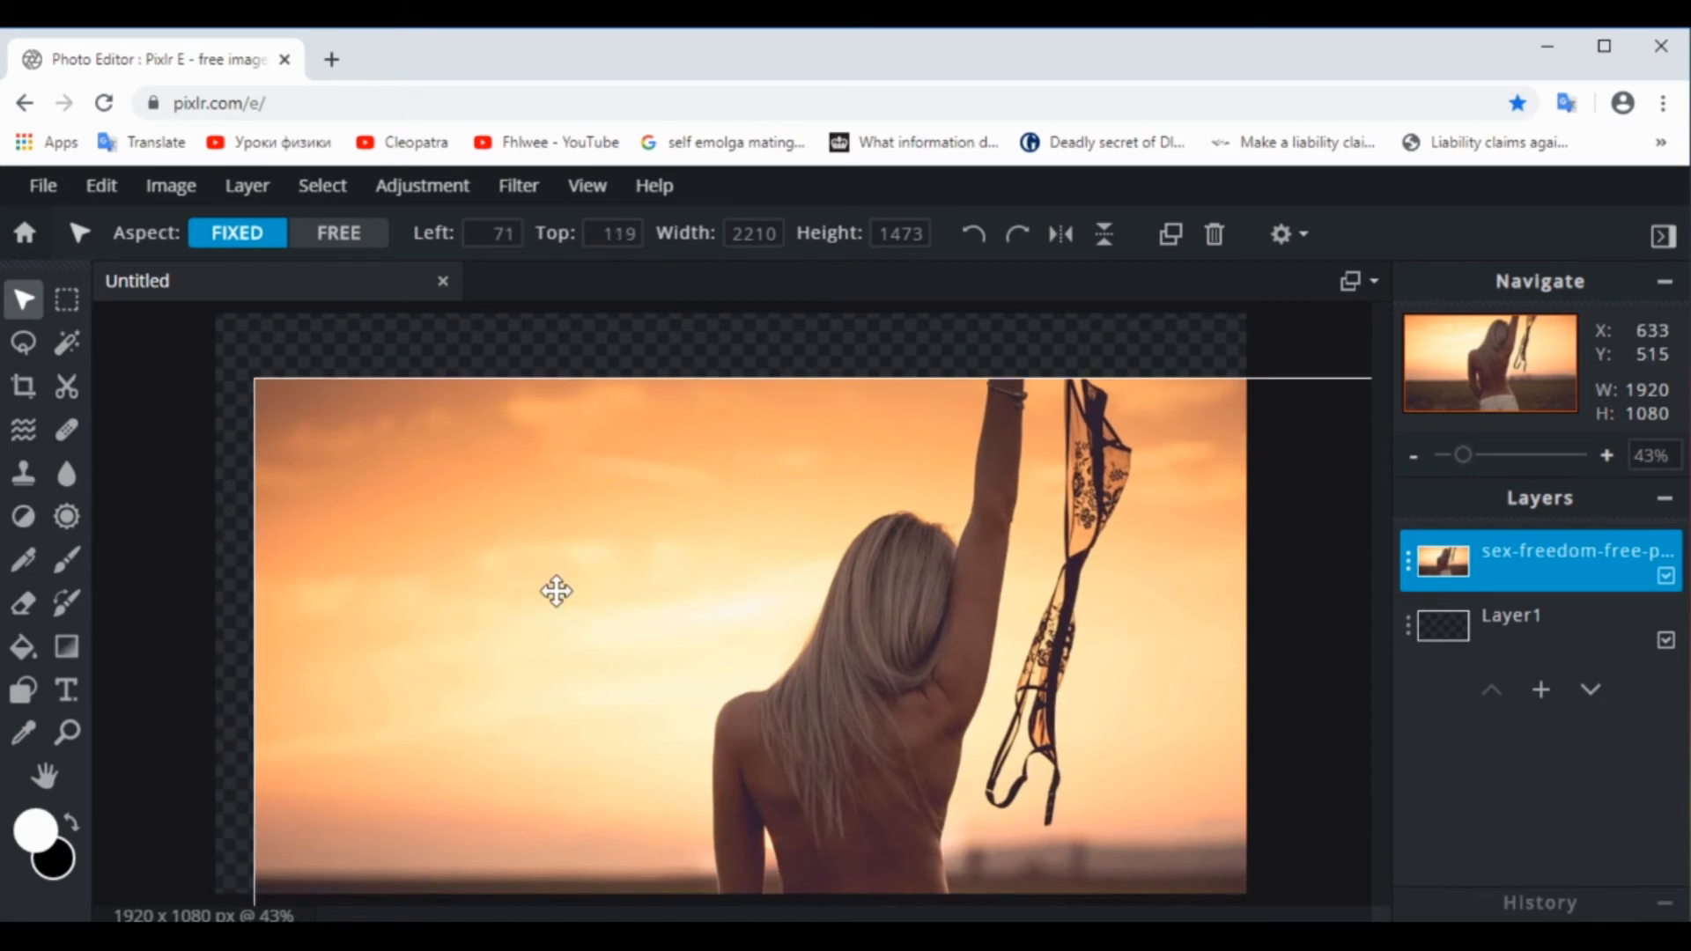
{"action": "left_click_drag", "start_coordinate": [253, 380], "coordinate": [600, 597]}
{"action": "left_click_drag", "start_coordinate": [762, 638], "coordinate": [483, 457]}
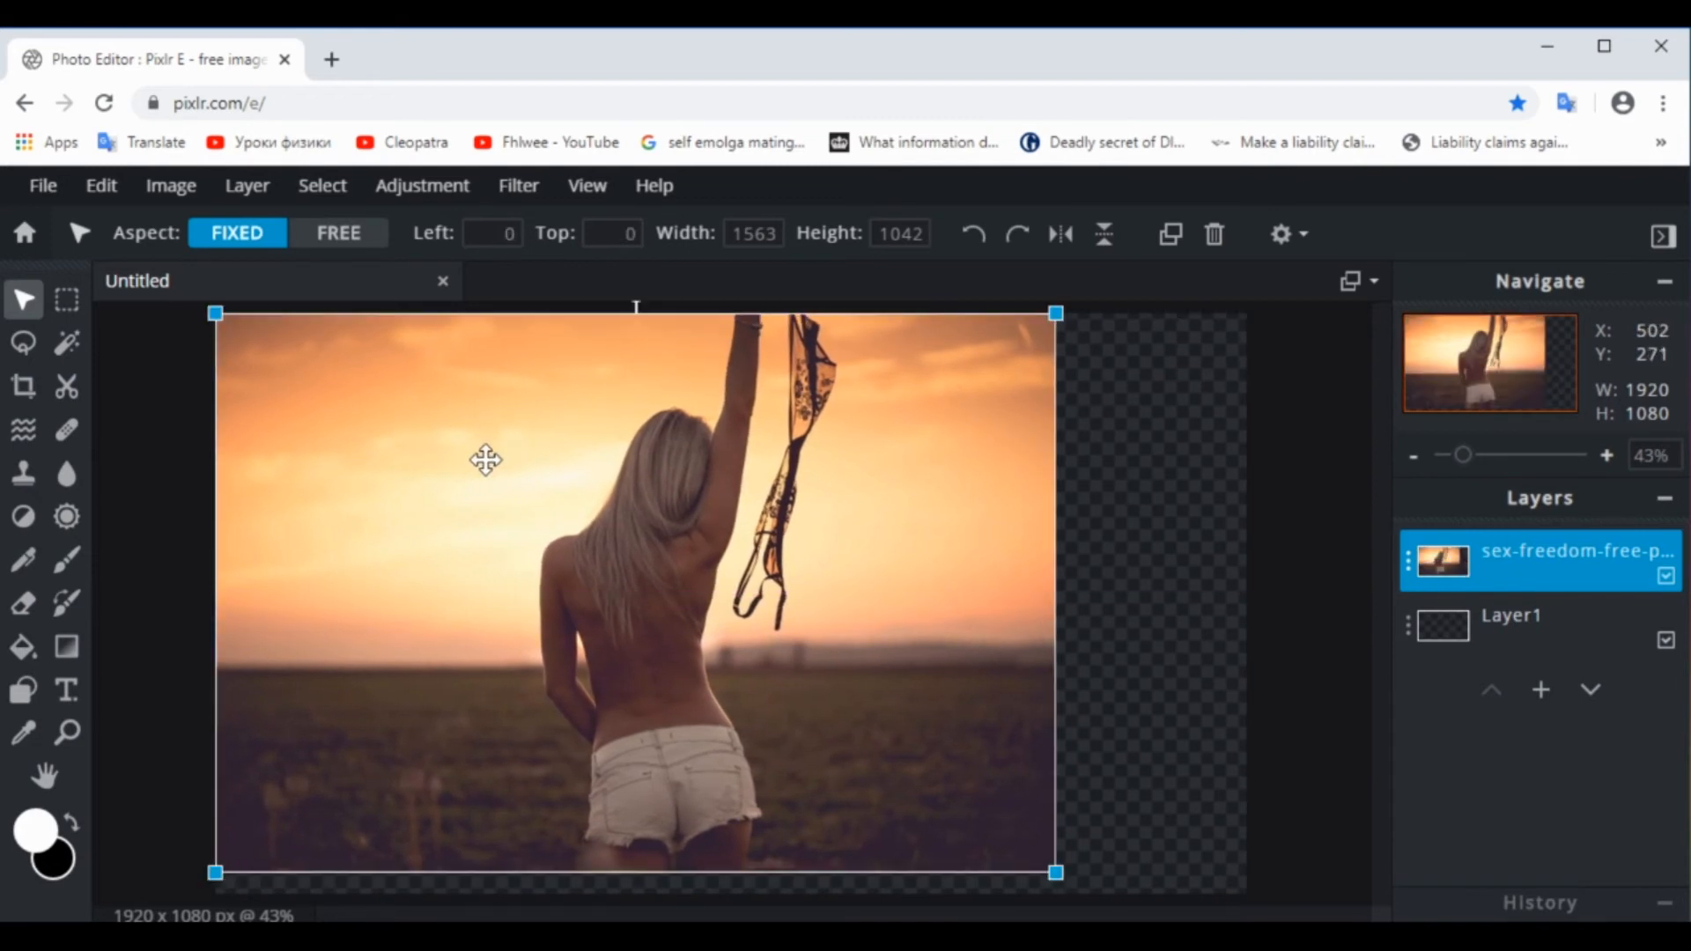
Stretch the photo with Free transform to about 1918 x 1088 to cover the canvas, apply the transform, and deselect the layer
{"action": "left_click", "coordinate": [101, 188]}
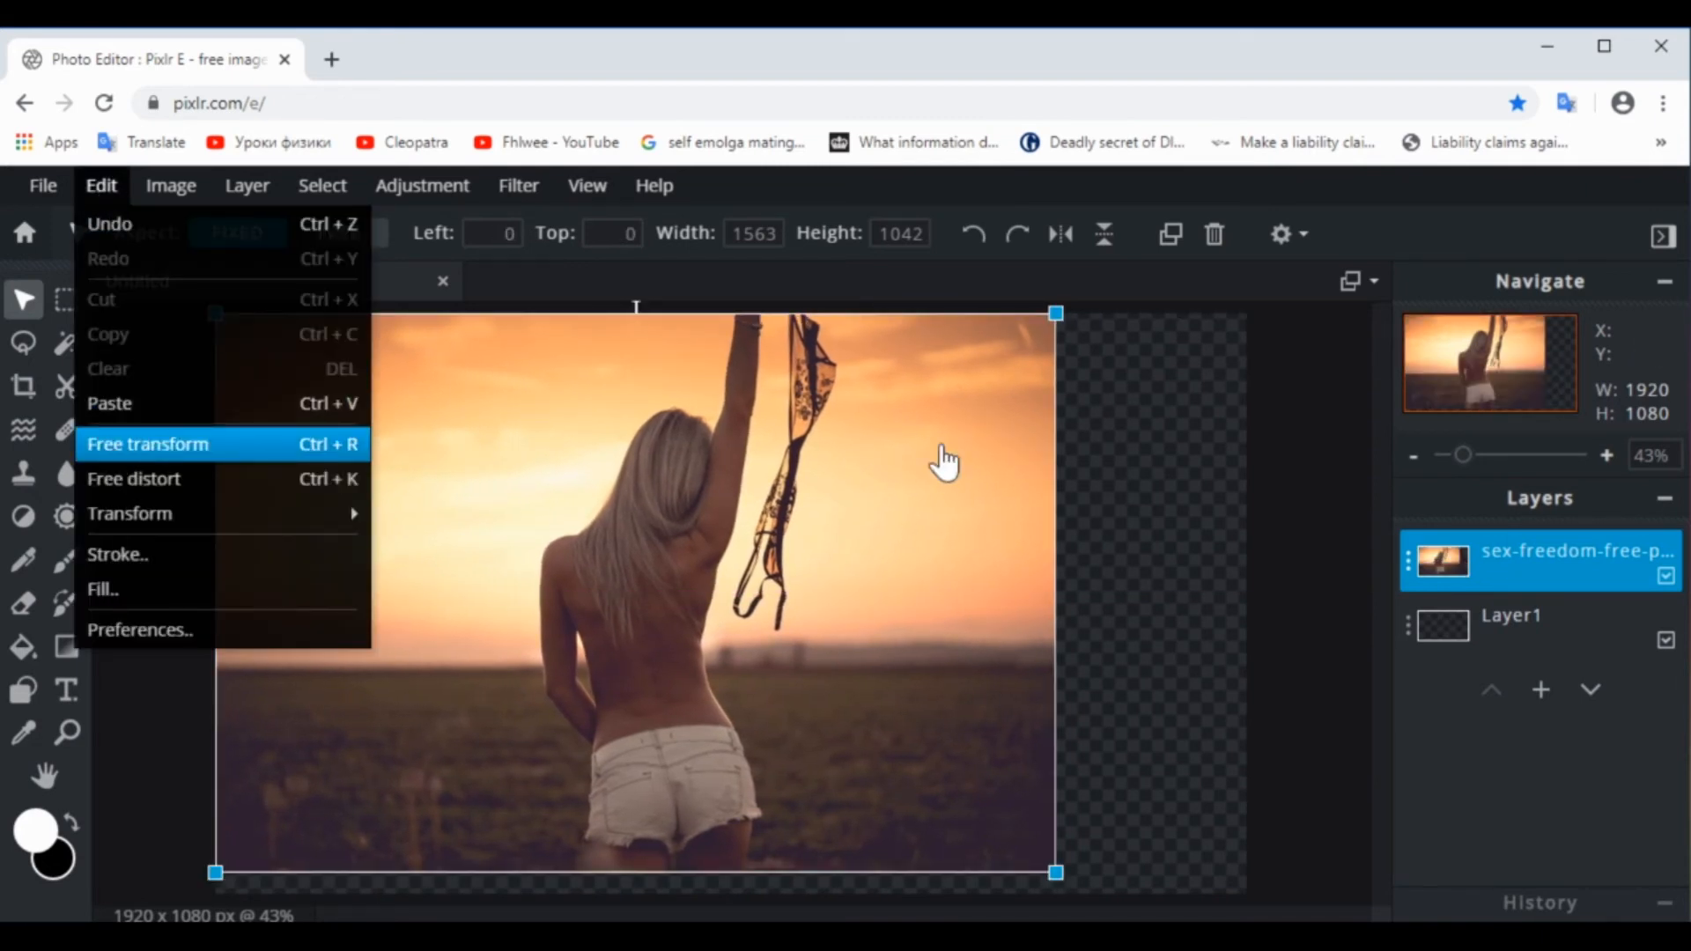
{"action": "left_click", "coordinate": [229, 455]}
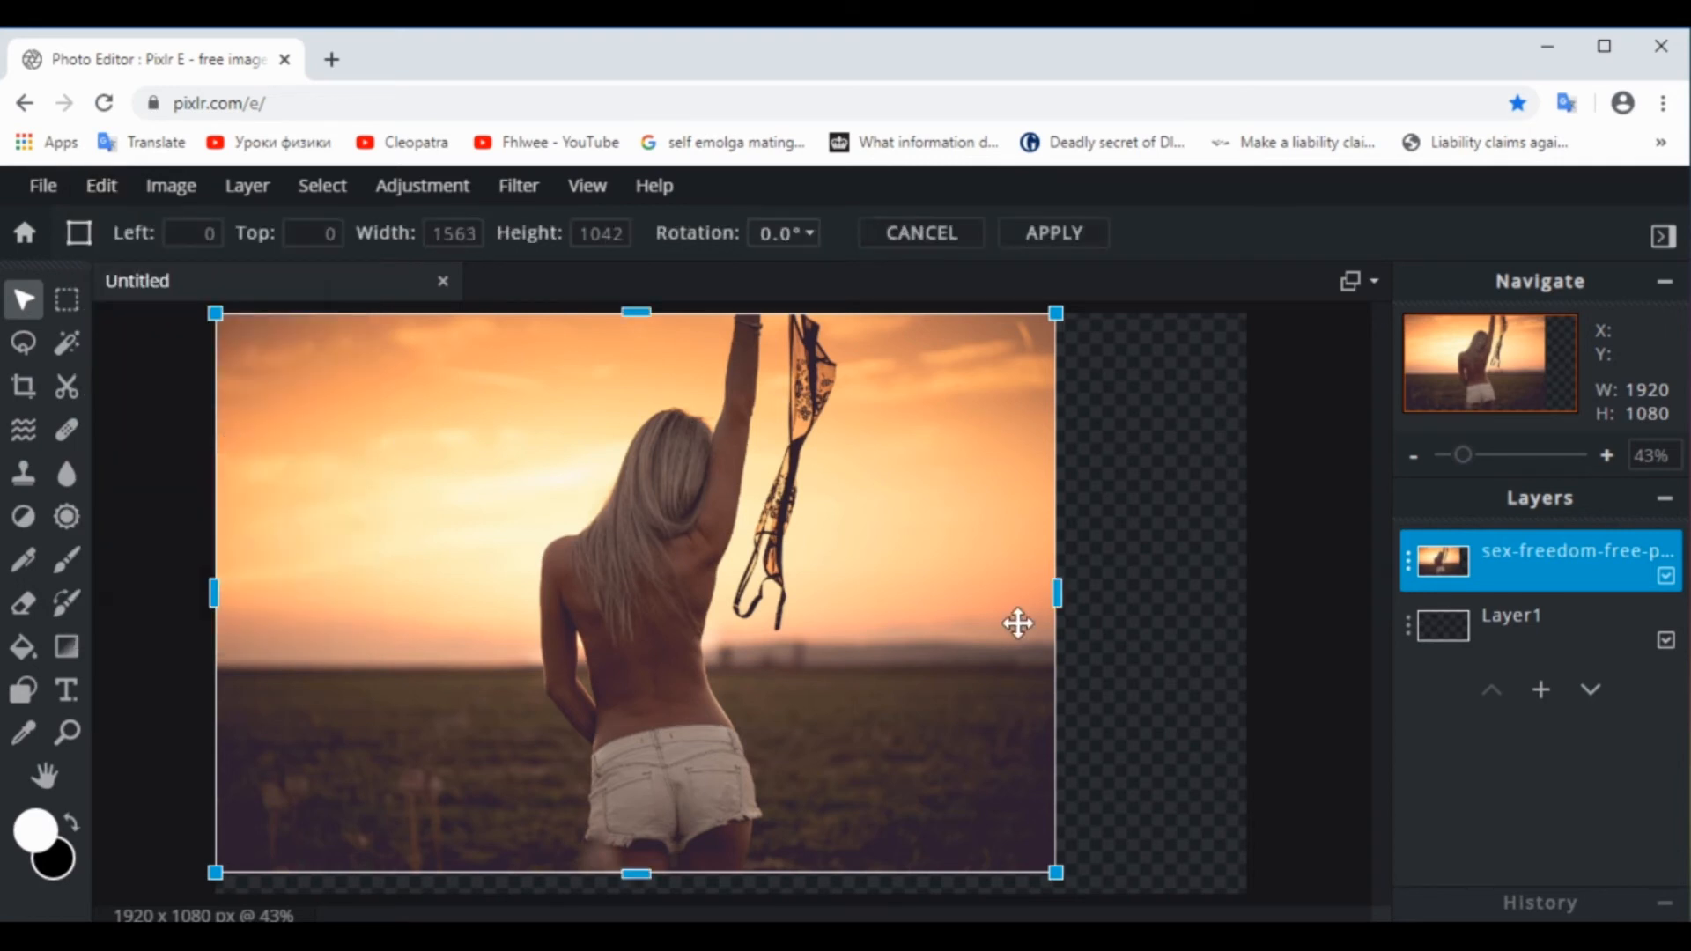
{"action": "left_click_drag", "start_coordinate": [1056, 593], "coordinate": [1247, 601]}
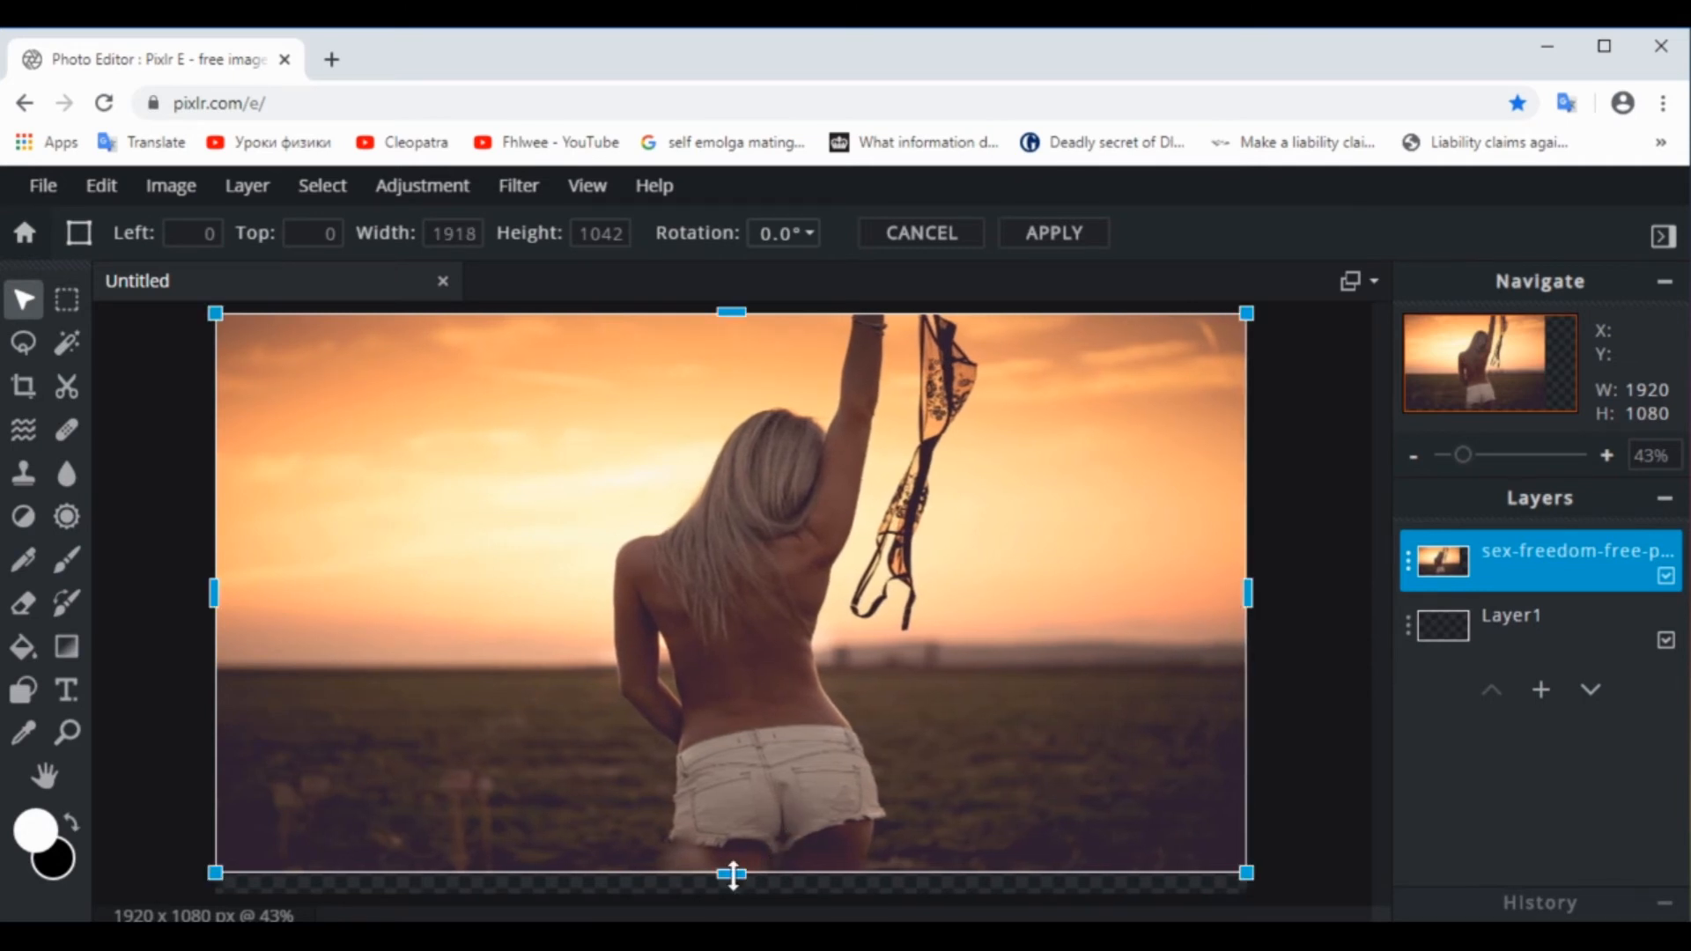
{"action": "left_click_drag", "start_coordinate": [731, 876], "coordinate": [732, 899]}
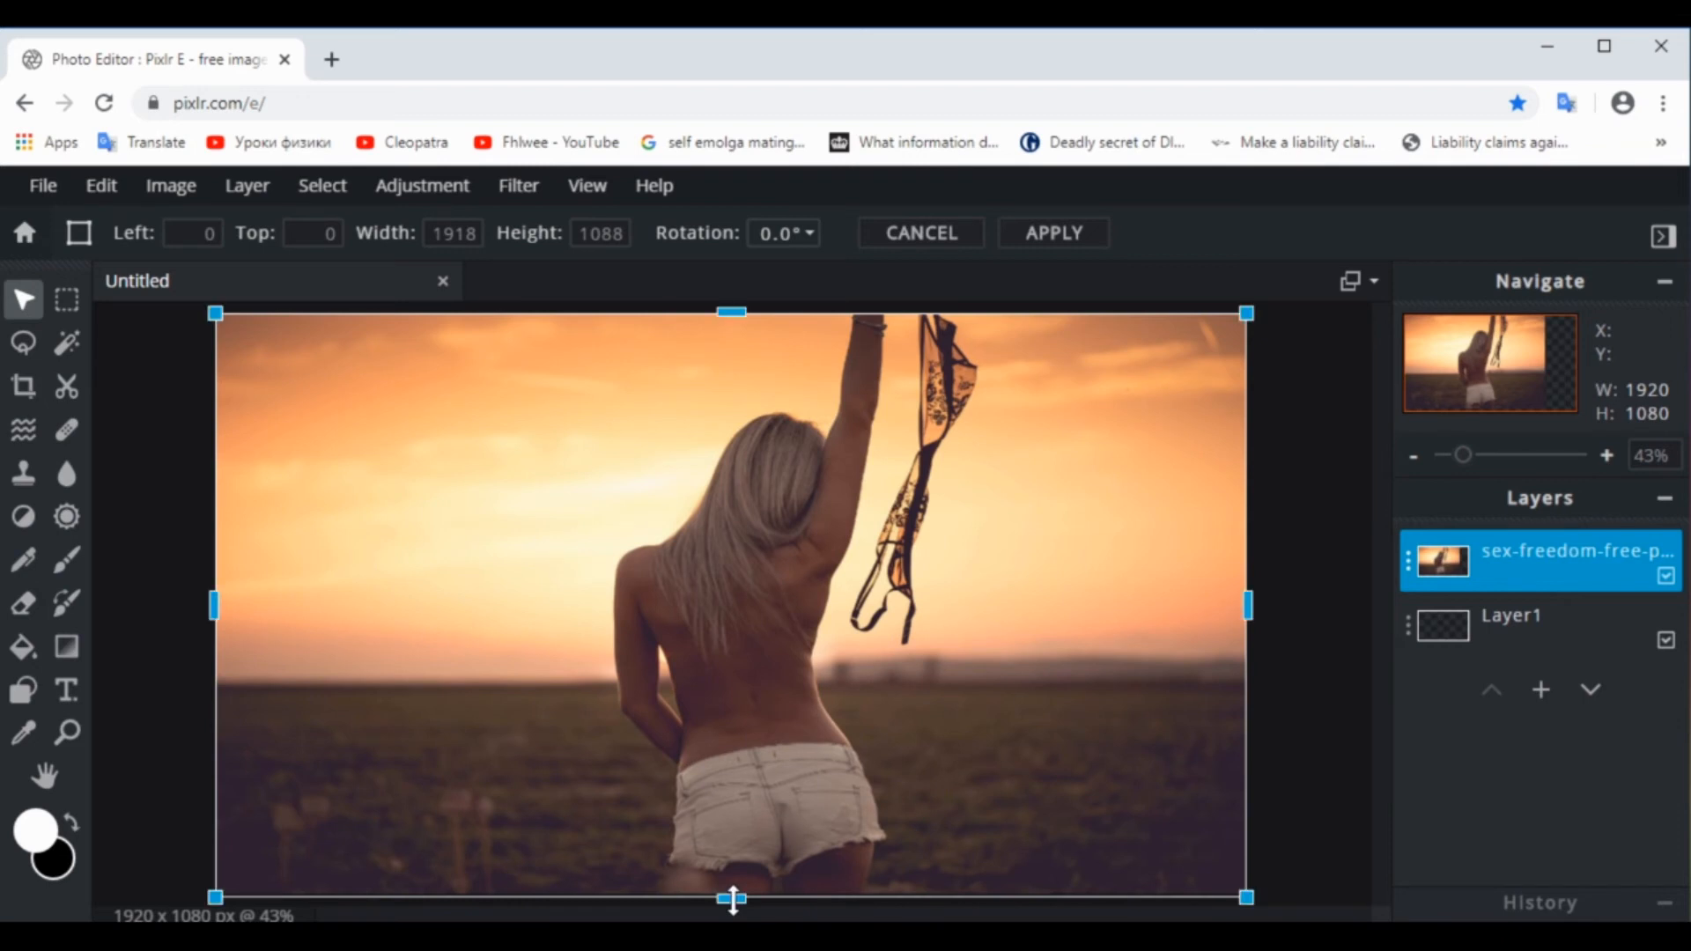
{"action": "left_click", "coordinate": [146, 493]}
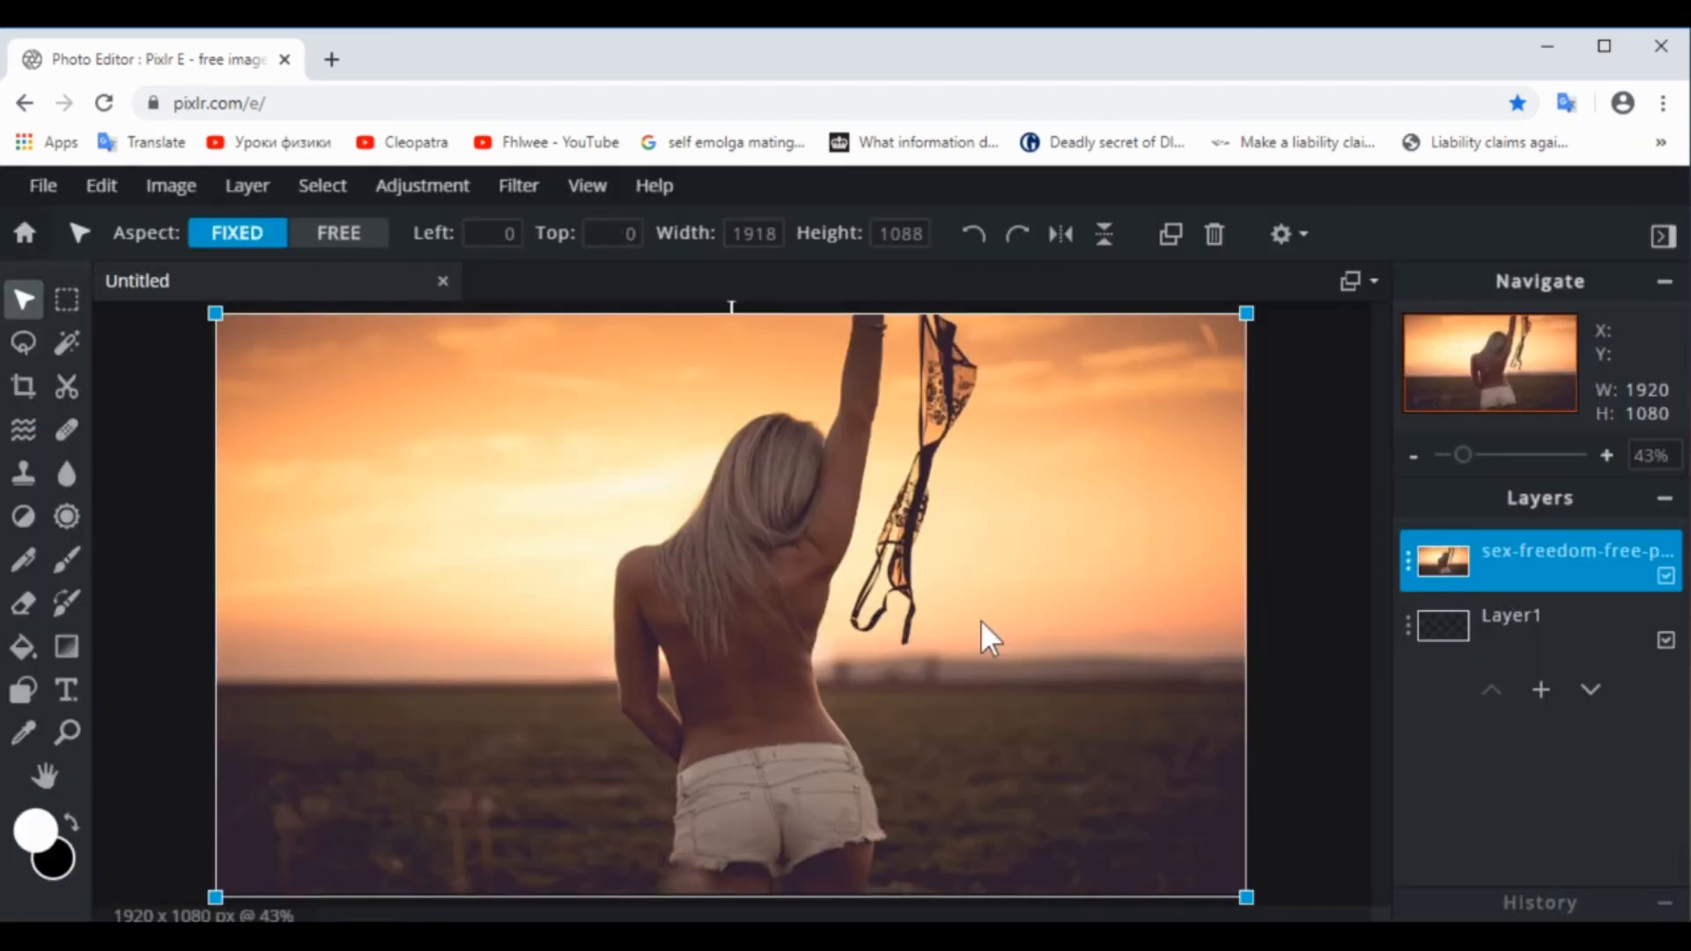
{"action": "left_click", "coordinate": [984, 627]}
{"action": "left_click", "coordinate": [1319, 630]}
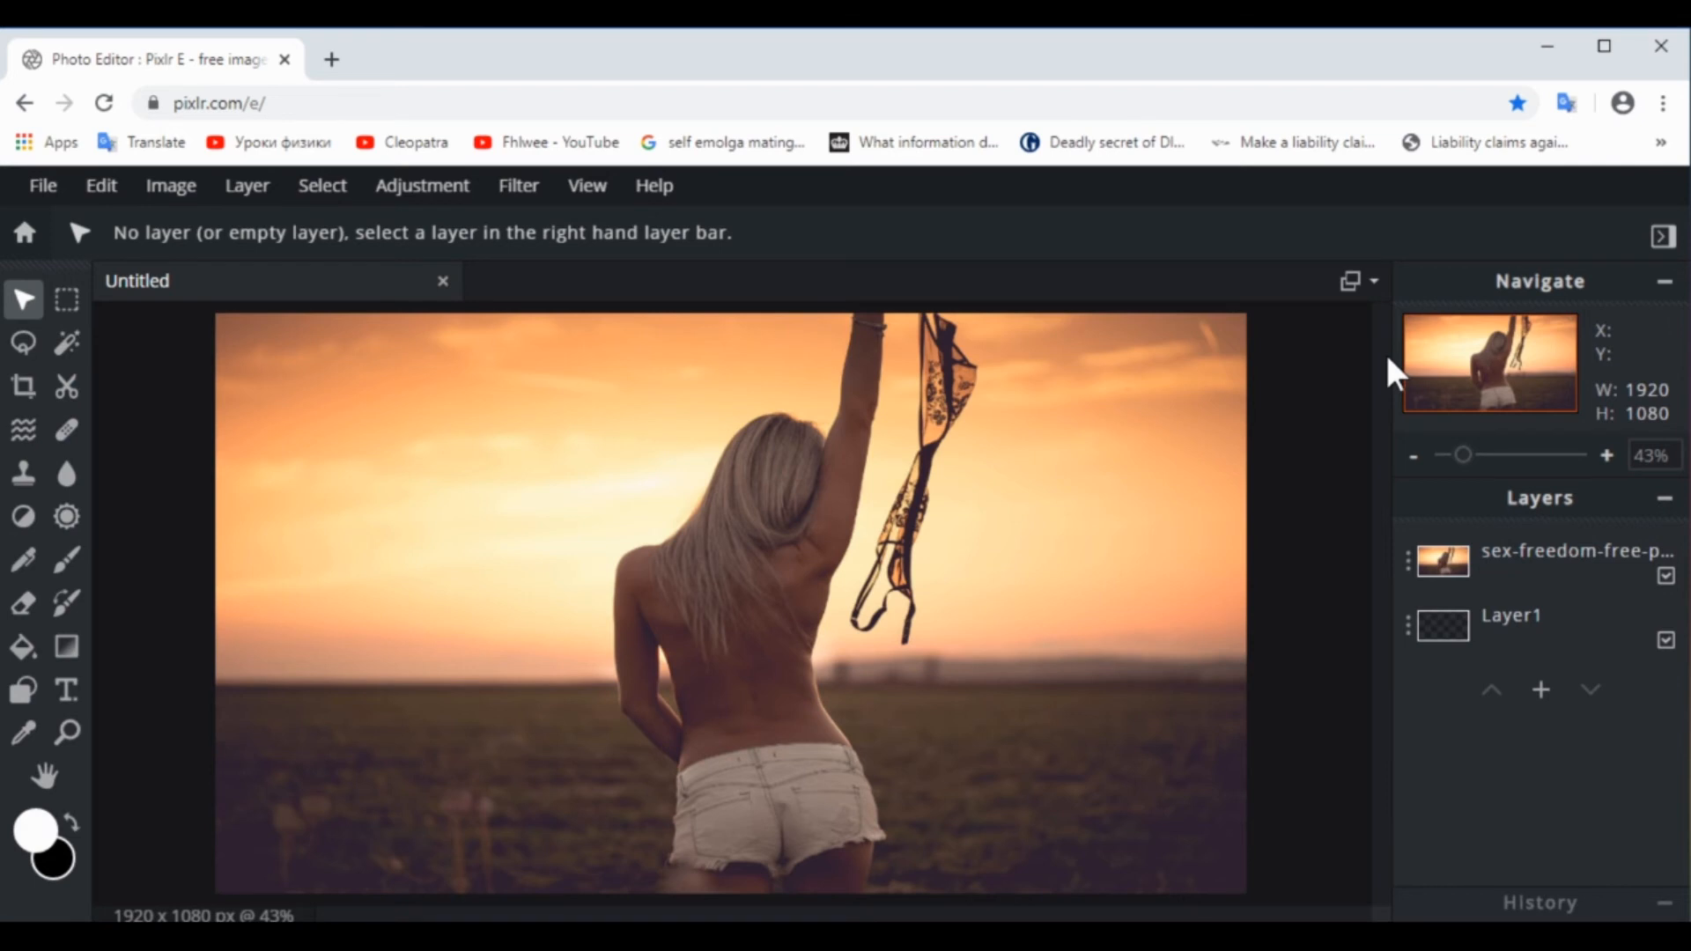
Add watermark.png from the Downloads folder as a new image layer over the photo and deselect it
{"action": "left_click", "coordinate": [251, 186]}
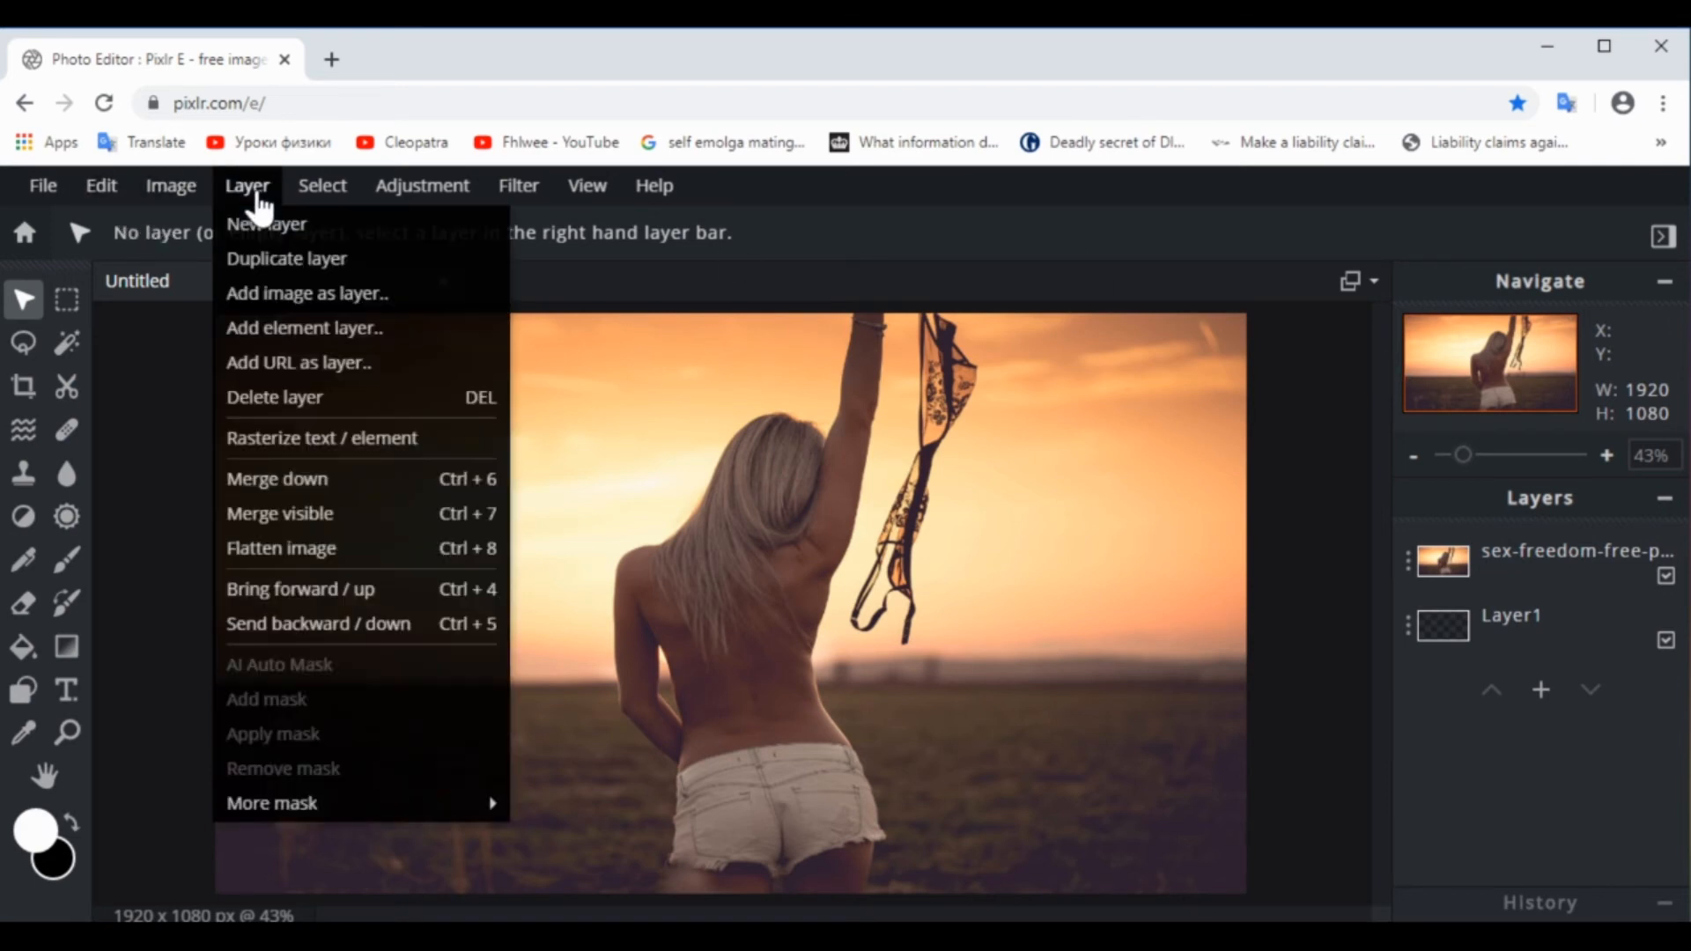
{"action": "left_click", "coordinate": [298, 298]}
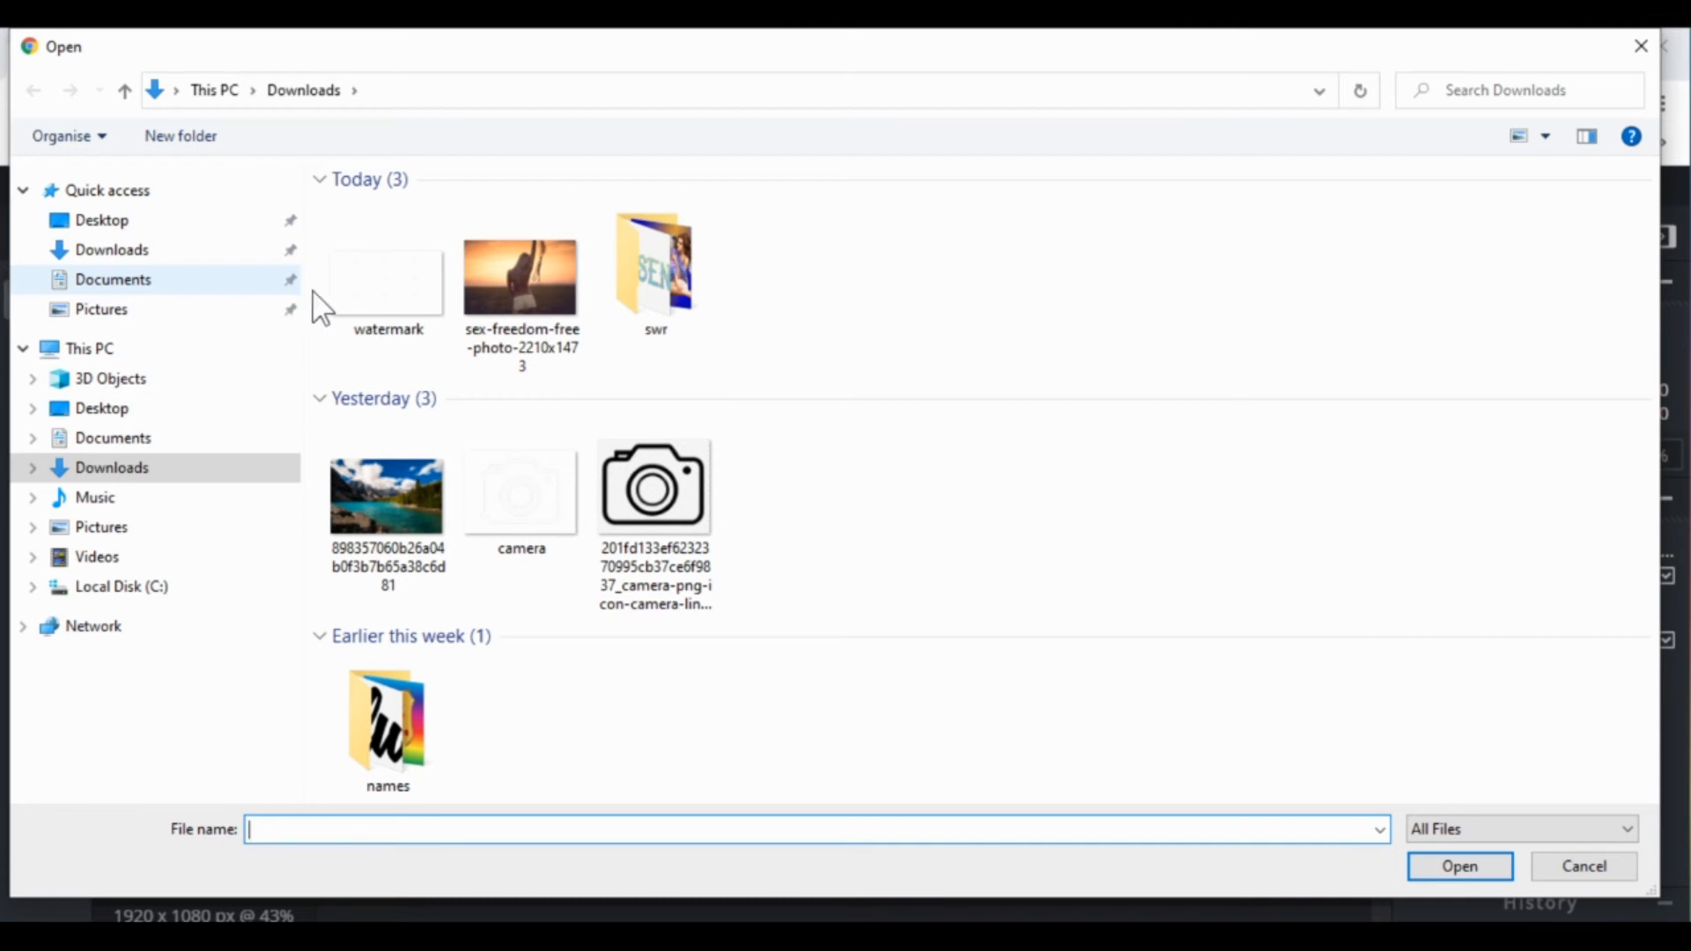
{"action": "double_click", "coordinate": [388, 300]}
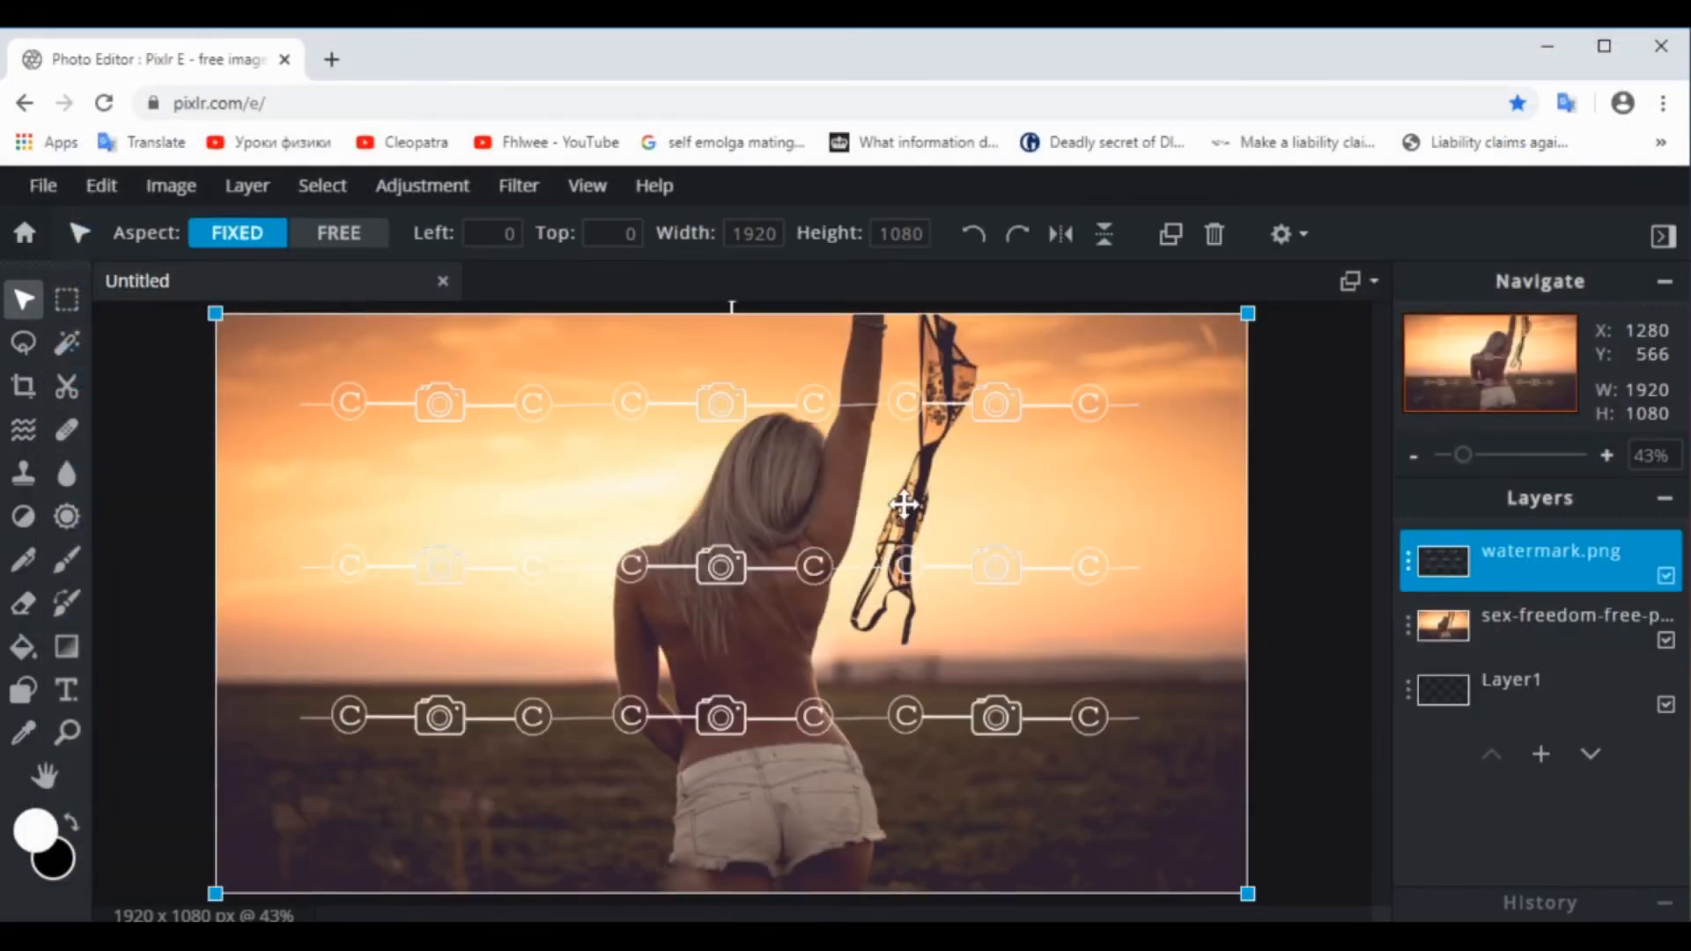
{"action": "left_click", "coordinate": [1318, 667]}
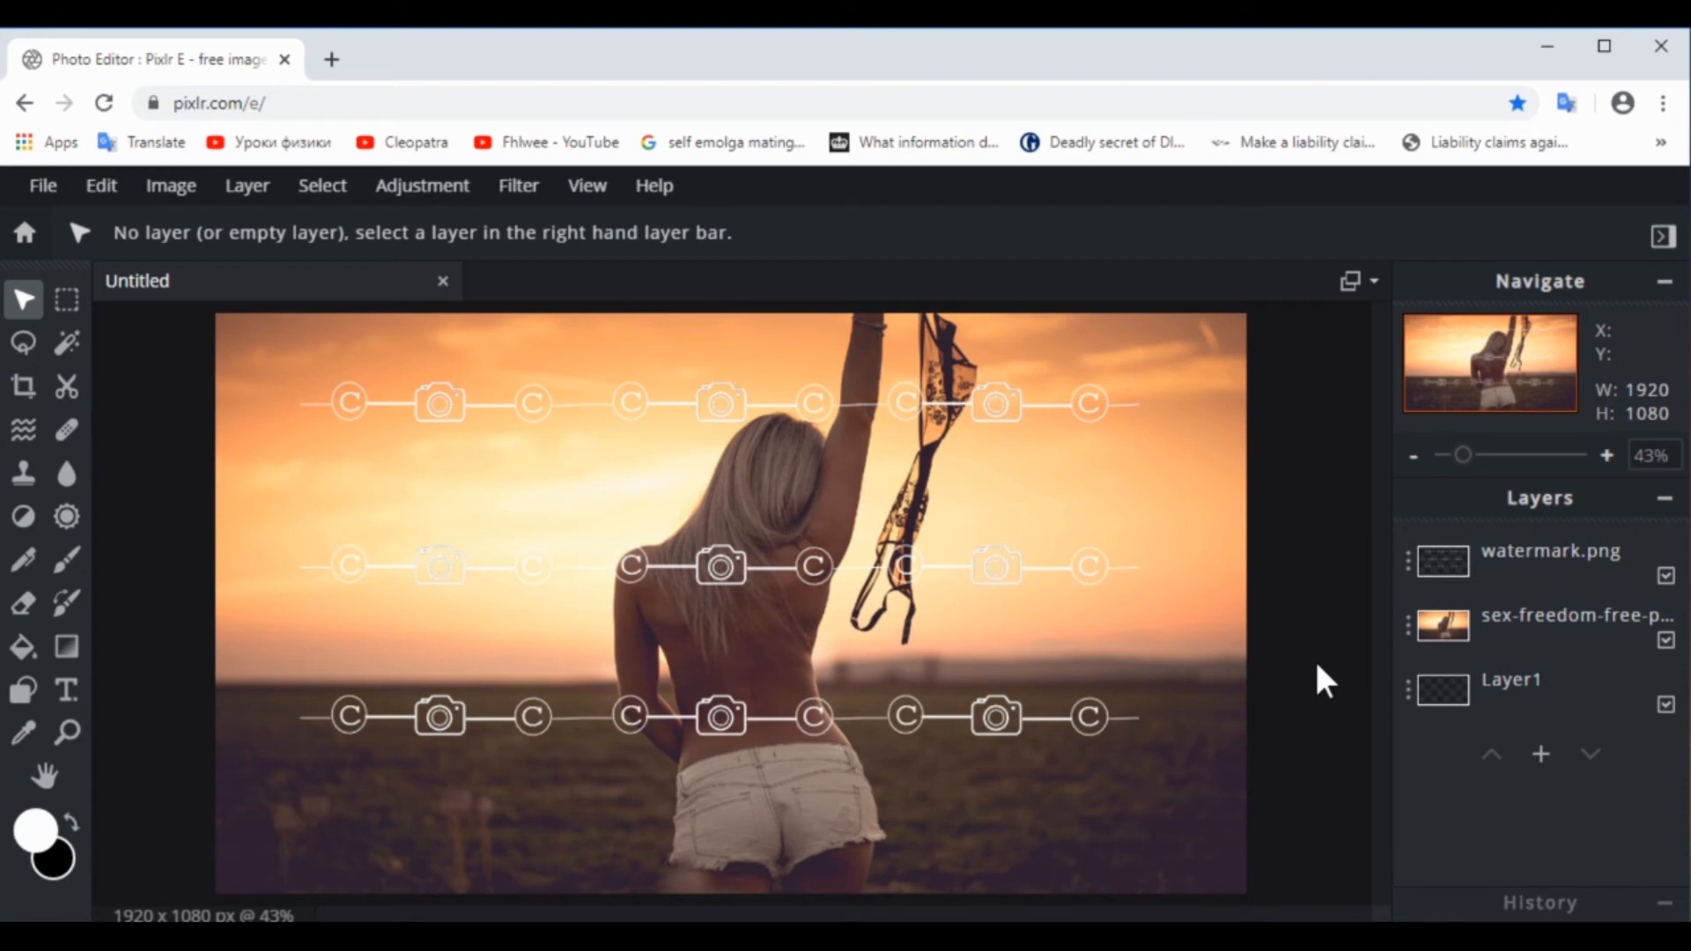
Fade the watermark.png layer by lowering its transparency setting to about 9, and close its layer settings
{"action": "left_click", "coordinate": [1412, 572]}
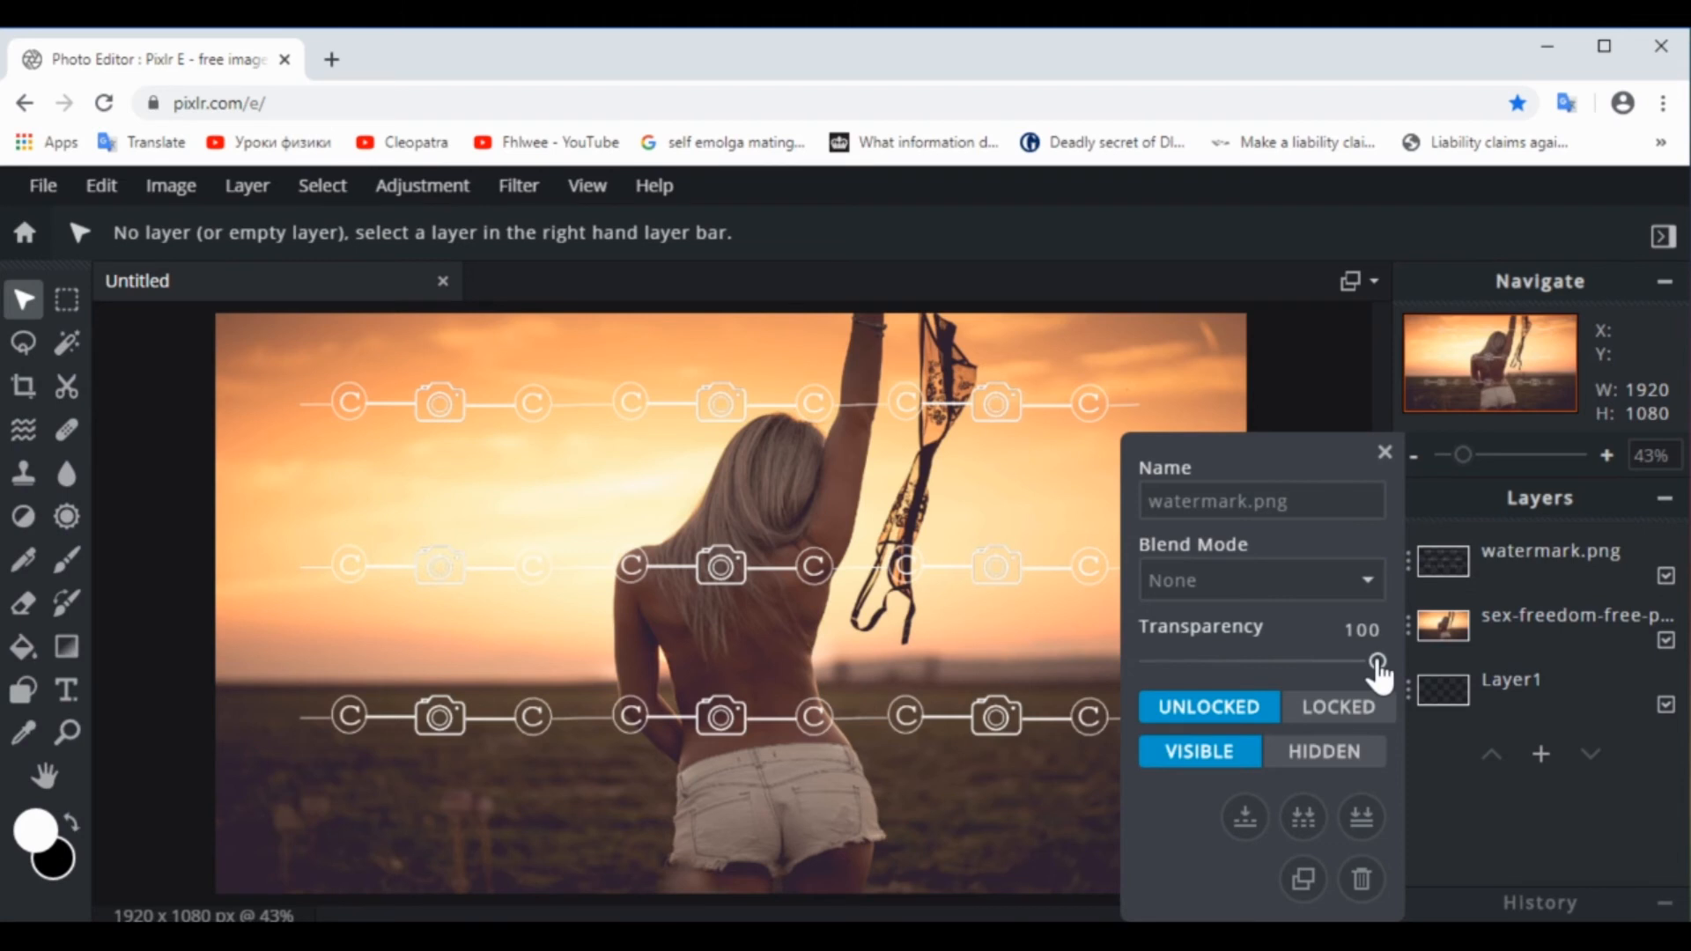
{"action": "left_click_drag", "start_coordinate": [1377, 665], "coordinate": [1170, 666]}
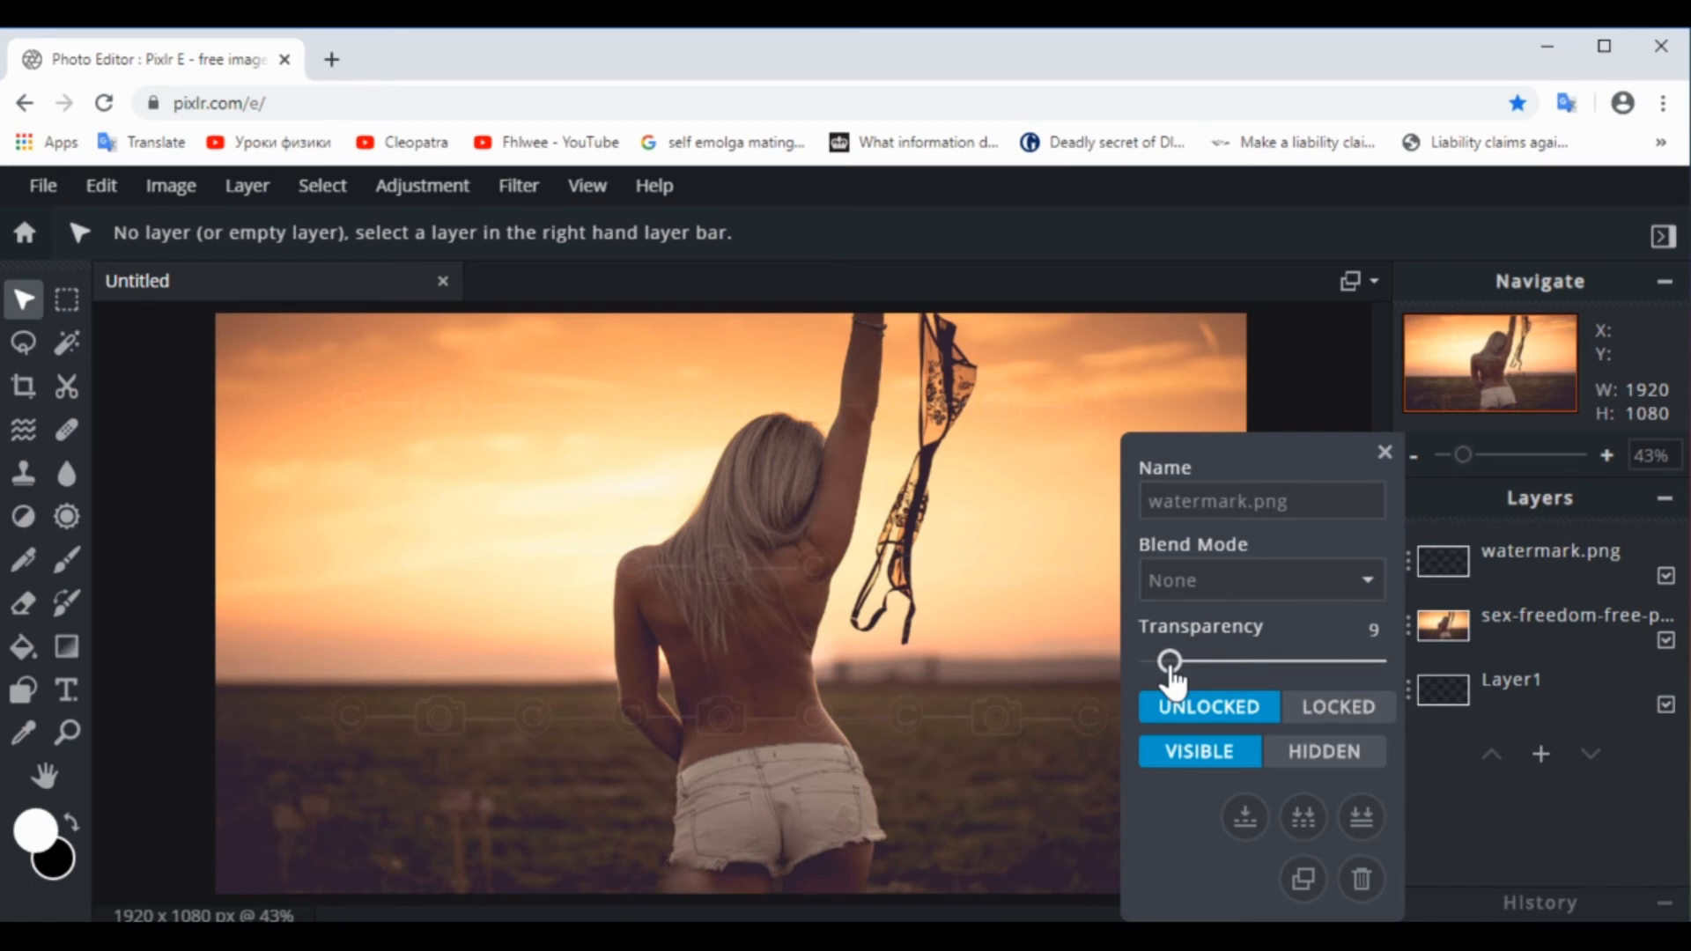
{"action": "left_click_drag", "start_coordinate": [1170, 667], "coordinate": [1175, 667]}
{"action": "left_click", "coordinate": [1384, 452]}
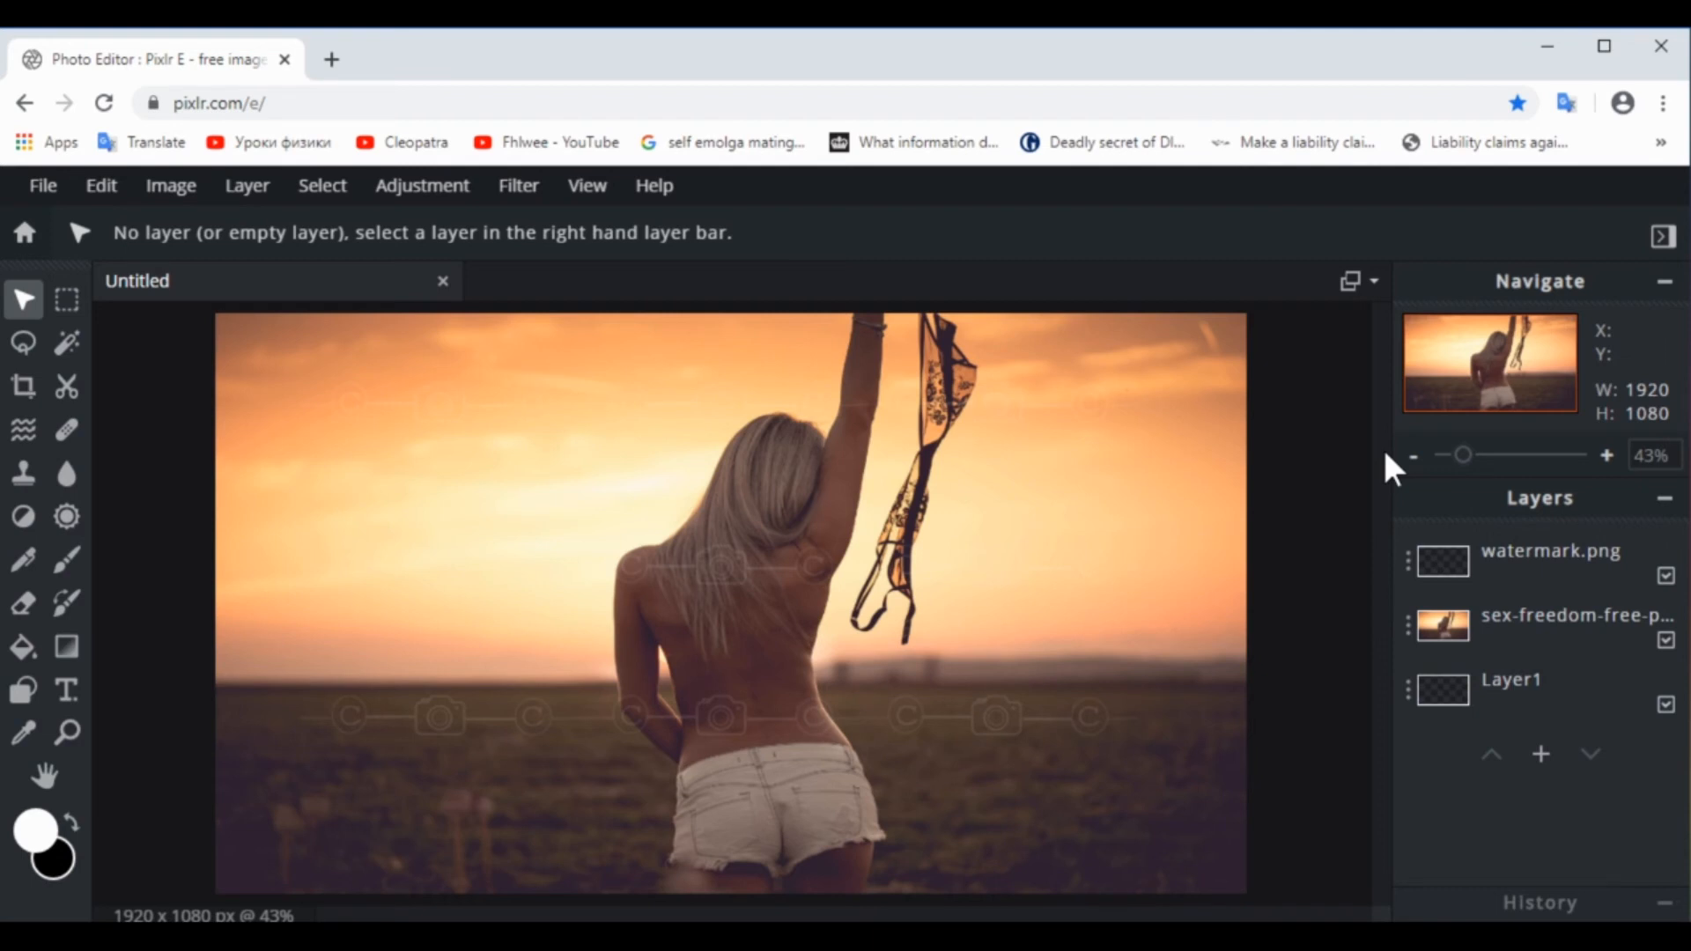
Rotate the watermark layer counterclockwise into a diagonal, position it at about Left -25, Top 37, and deselect it
{"action": "left_click", "coordinate": [1478, 568]}
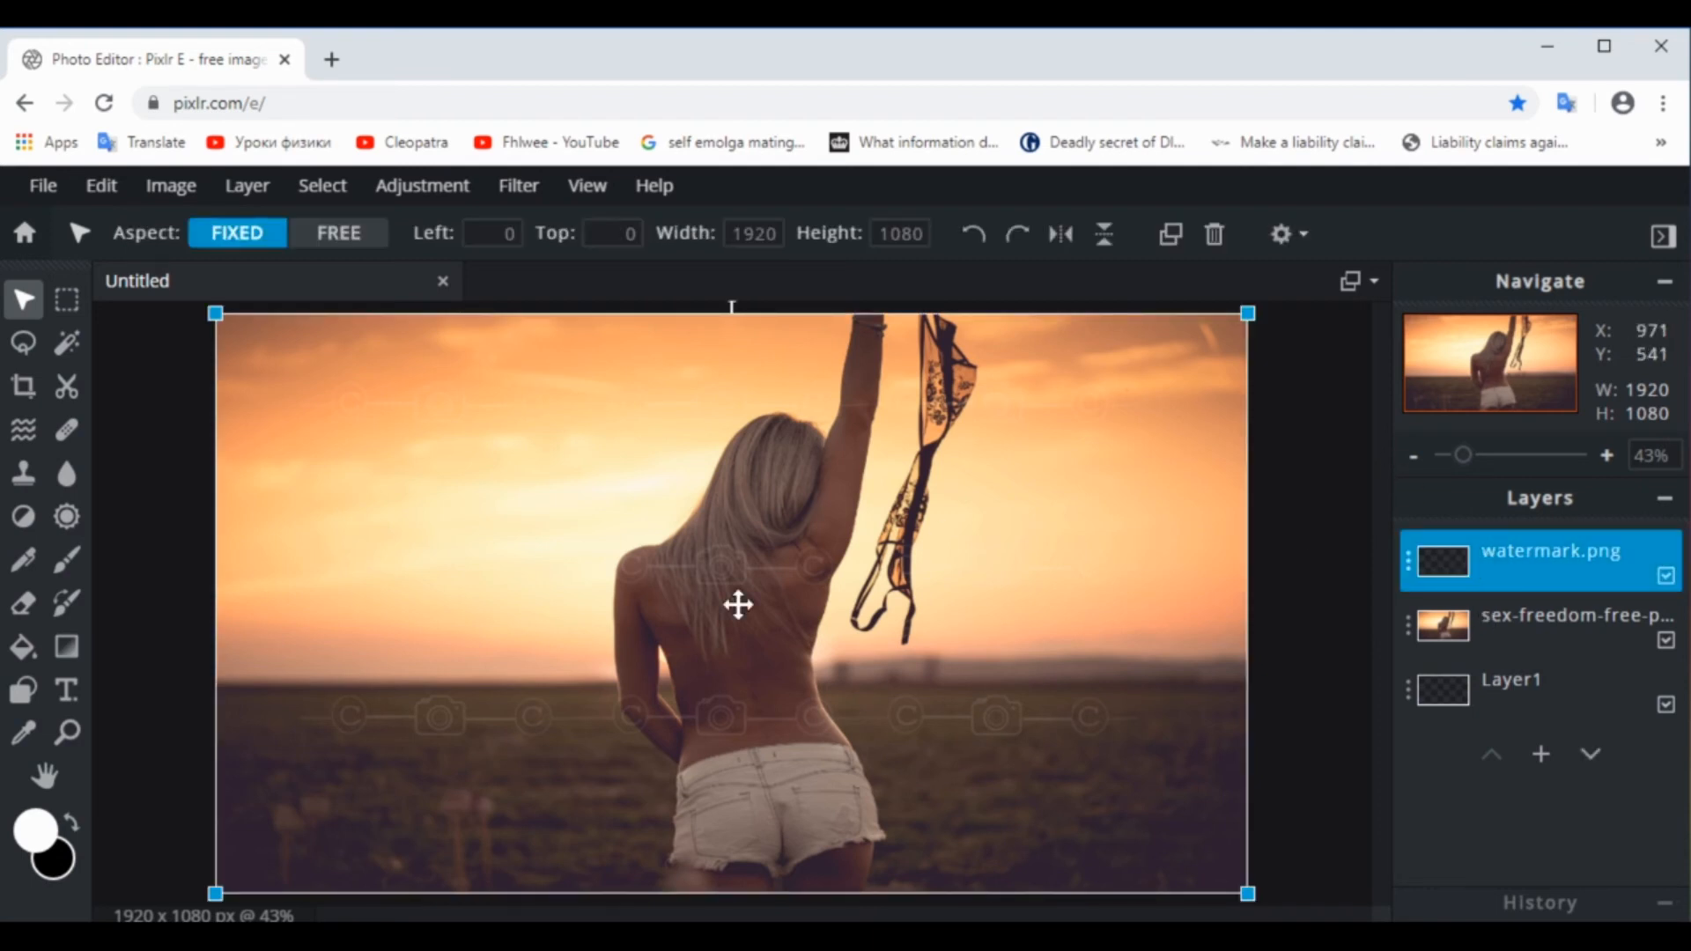
{"action": "left_click_drag", "start_coordinate": [744, 591], "coordinate": [744, 615]}
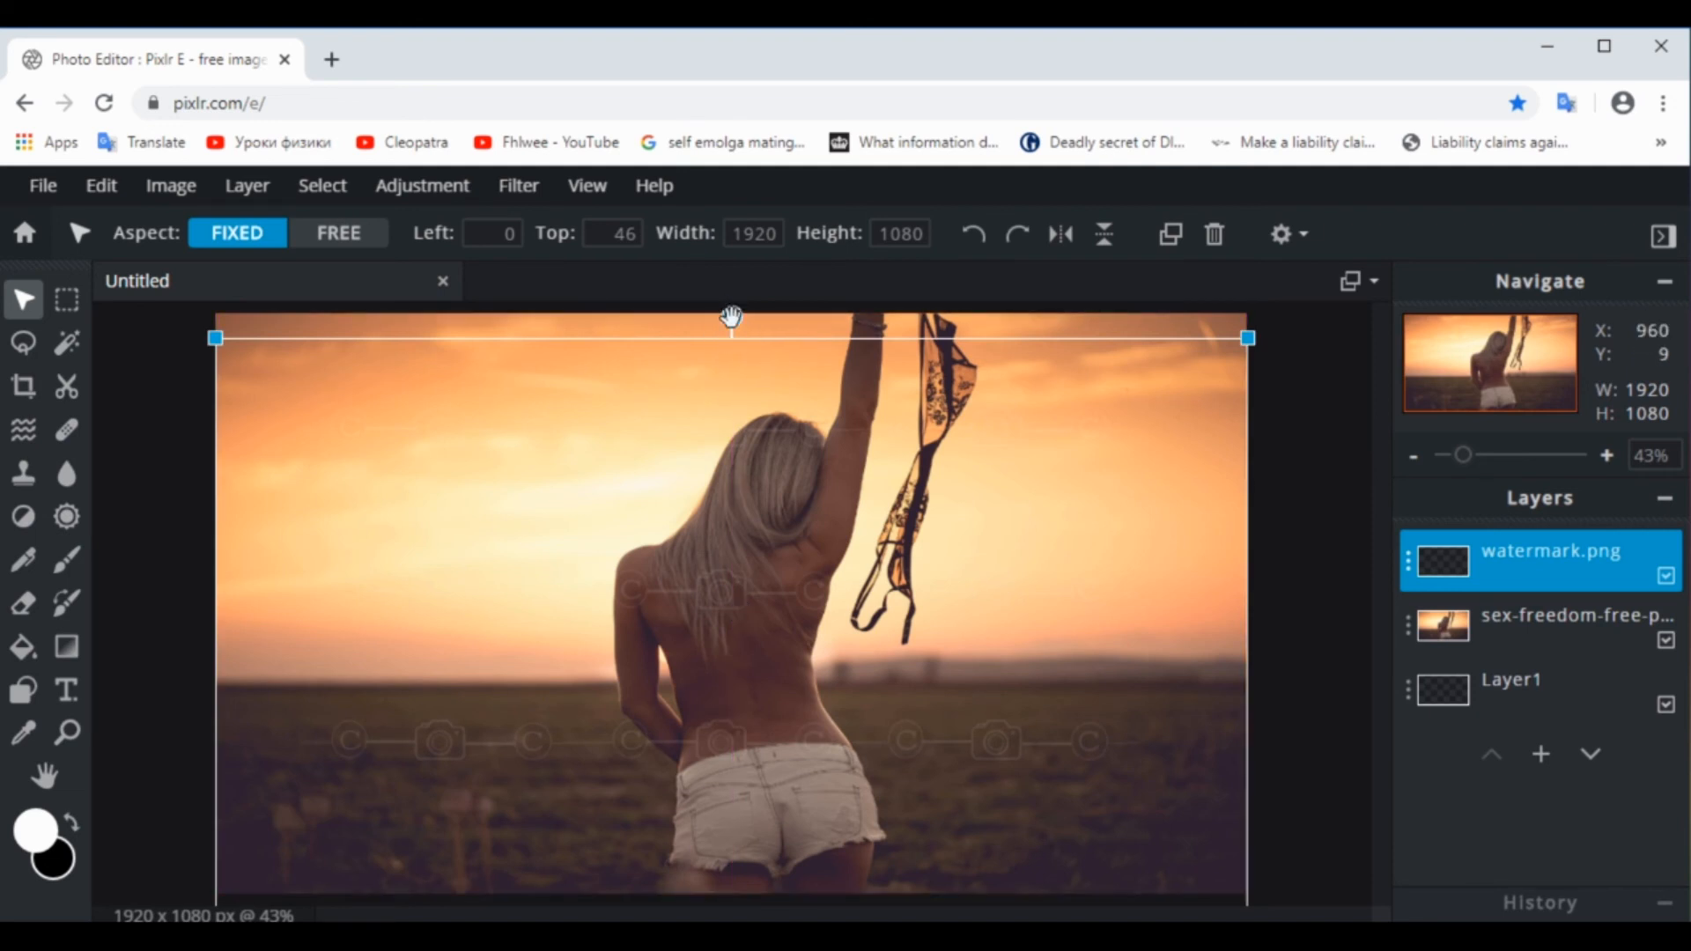
{"action": "left_click_drag", "start_coordinate": [732, 316], "coordinate": [611, 289]}
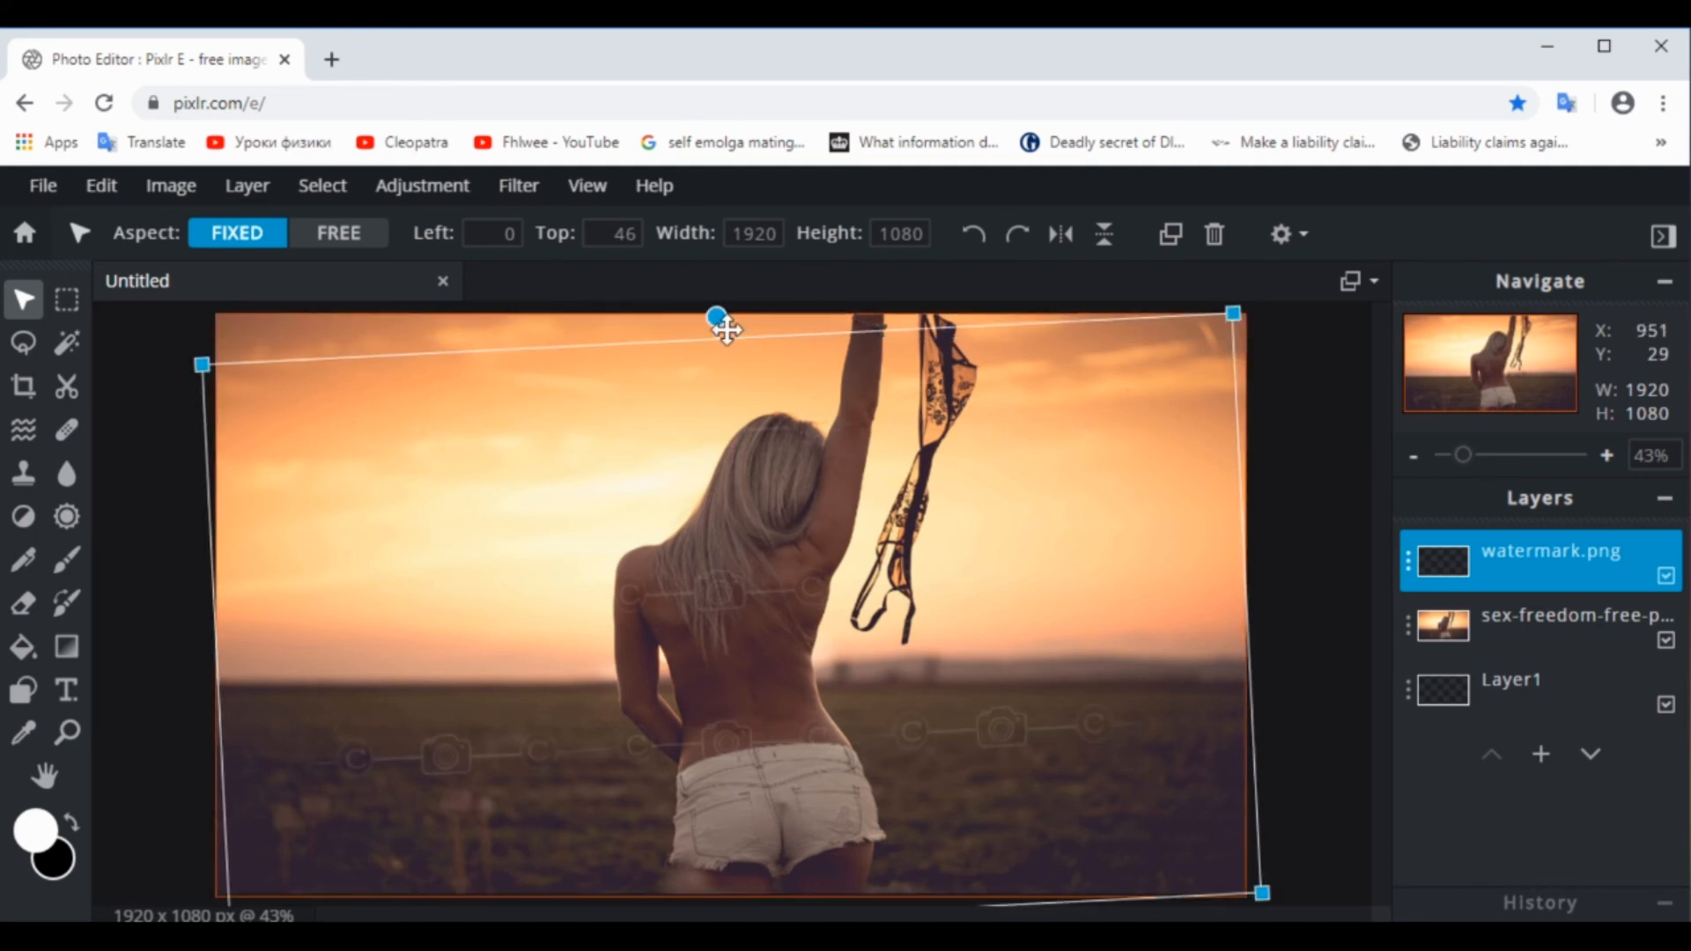
{"action": "left_click_drag", "start_coordinate": [719, 319], "coordinate": [501, 305]}
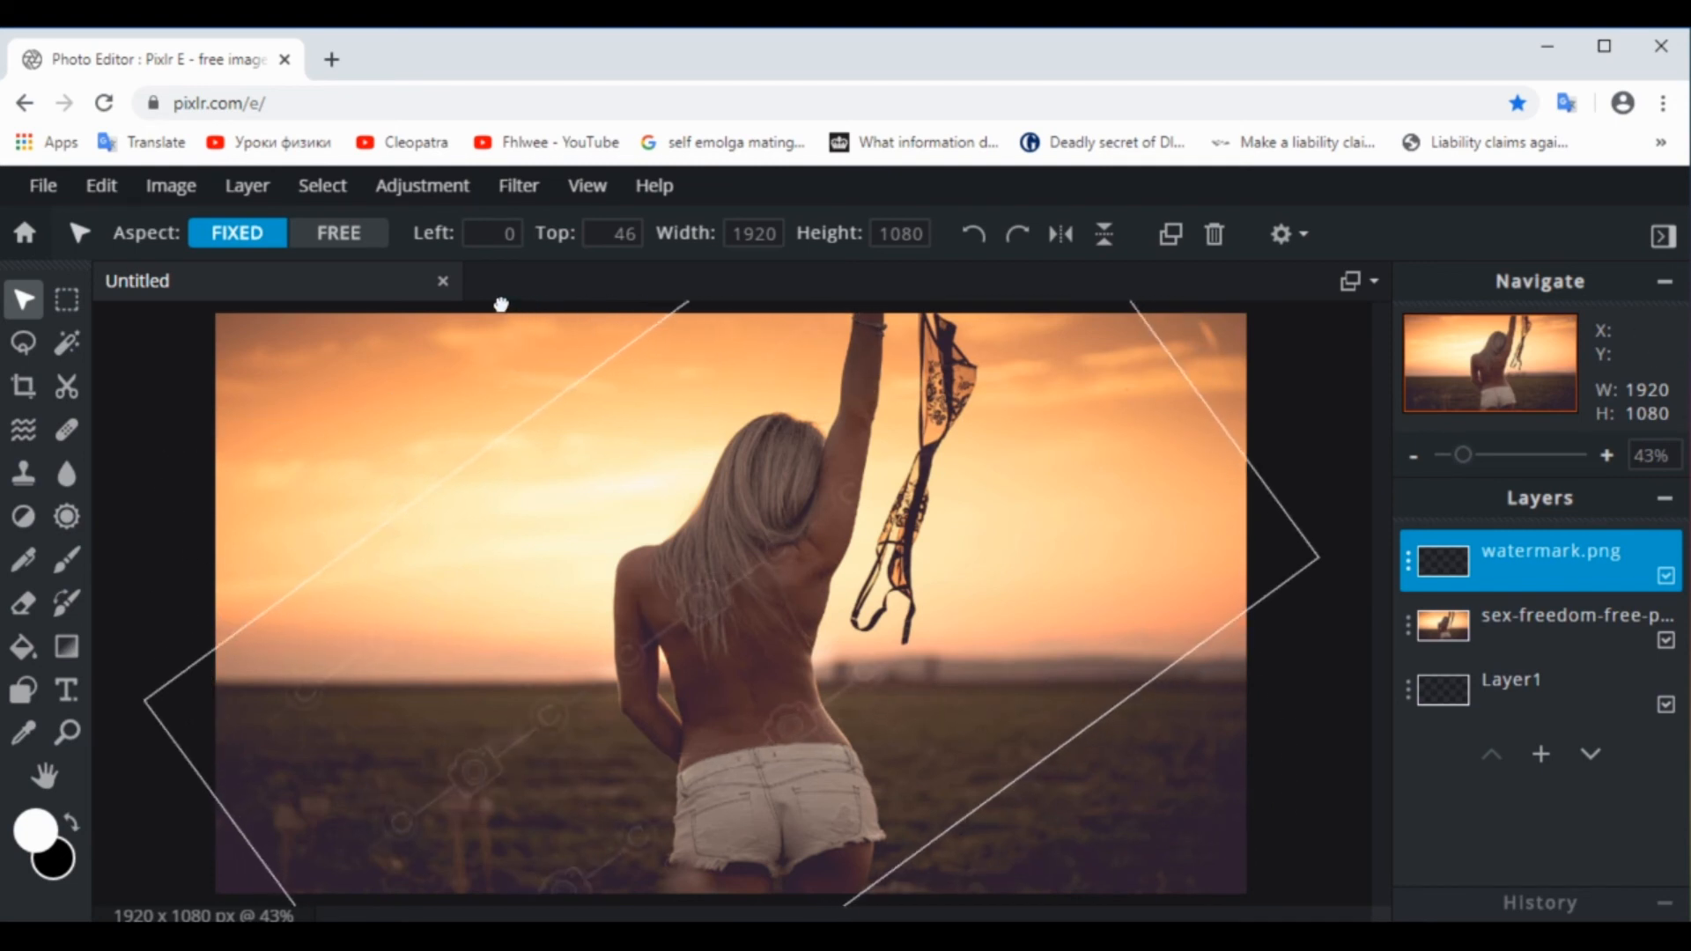
{"action": "mouse_move", "coordinate": [630, 461]}
{"action": "left_mouse_down"}
{"action": "mouse_move", "coordinate": [585, 415]}
{"action": "mouse_move", "coordinate": [623, 427]}
{"action": "mouse_move", "coordinate": [642, 465]}
{"action": "left_mouse_up"}
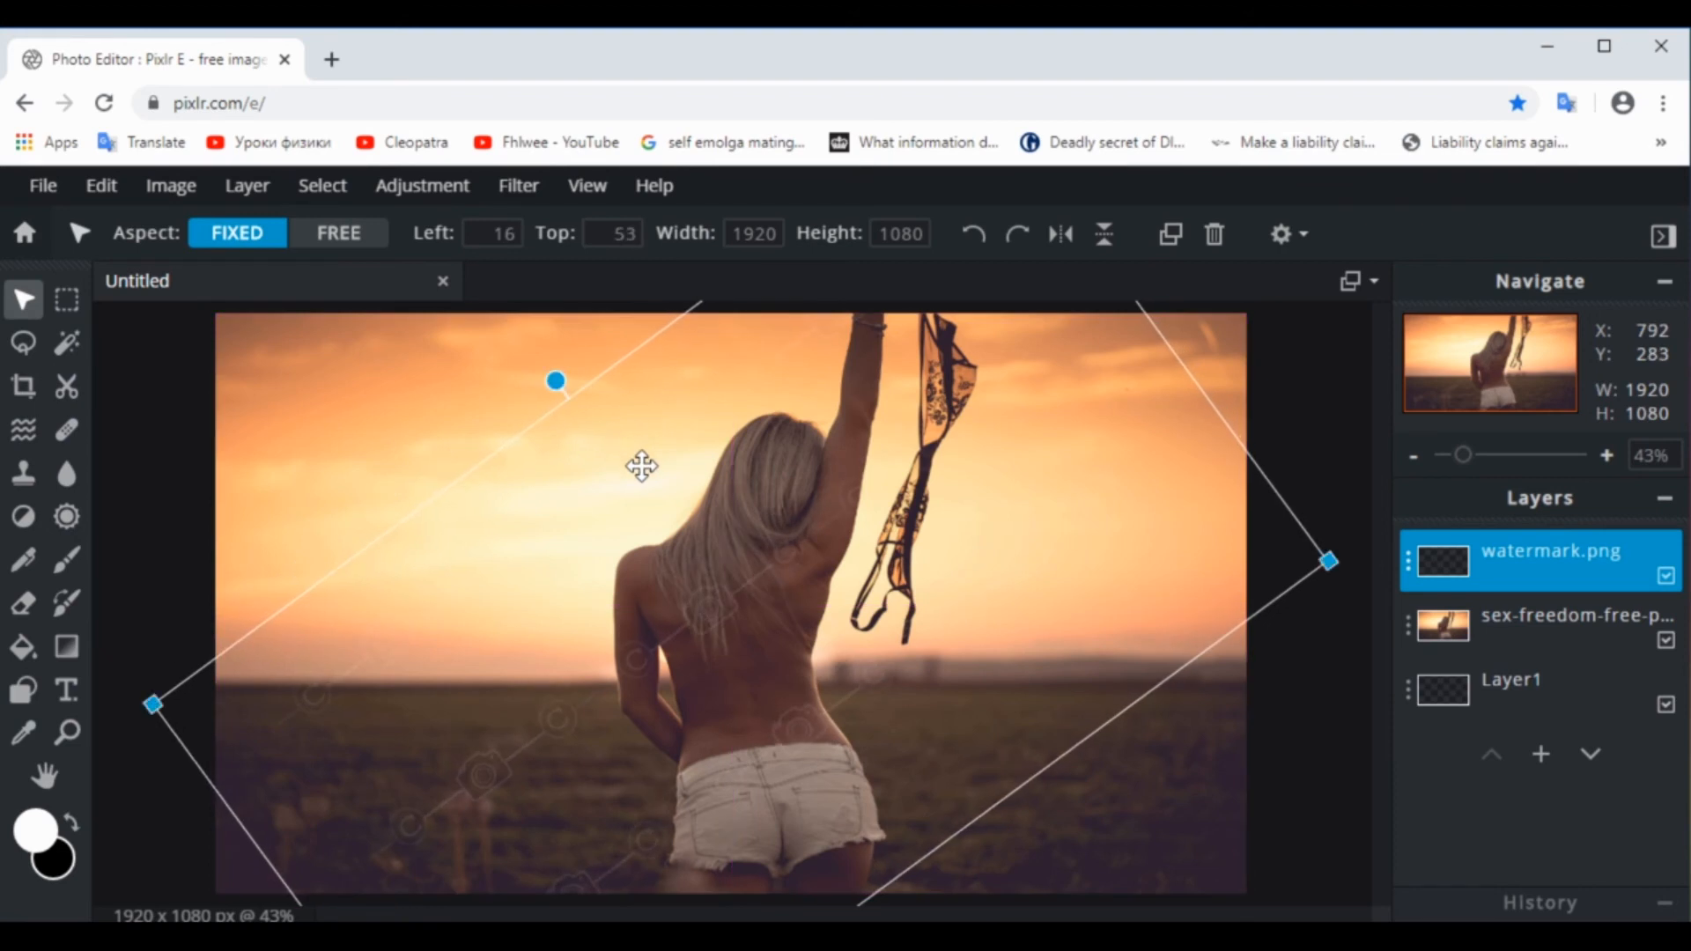
{"action": "left_click_drag", "start_coordinate": [553, 379], "coordinate": [557, 343]}
{"action": "mouse_move", "coordinate": [642, 678]}
{"action": "left_mouse_down"}
{"action": "mouse_move", "coordinate": [698, 684]}
{"action": "mouse_move", "coordinate": [644, 655]}
{"action": "mouse_move", "coordinate": [657, 619]}
{"action": "mouse_move", "coordinate": [620, 676]}
{"action": "left_mouse_up"}
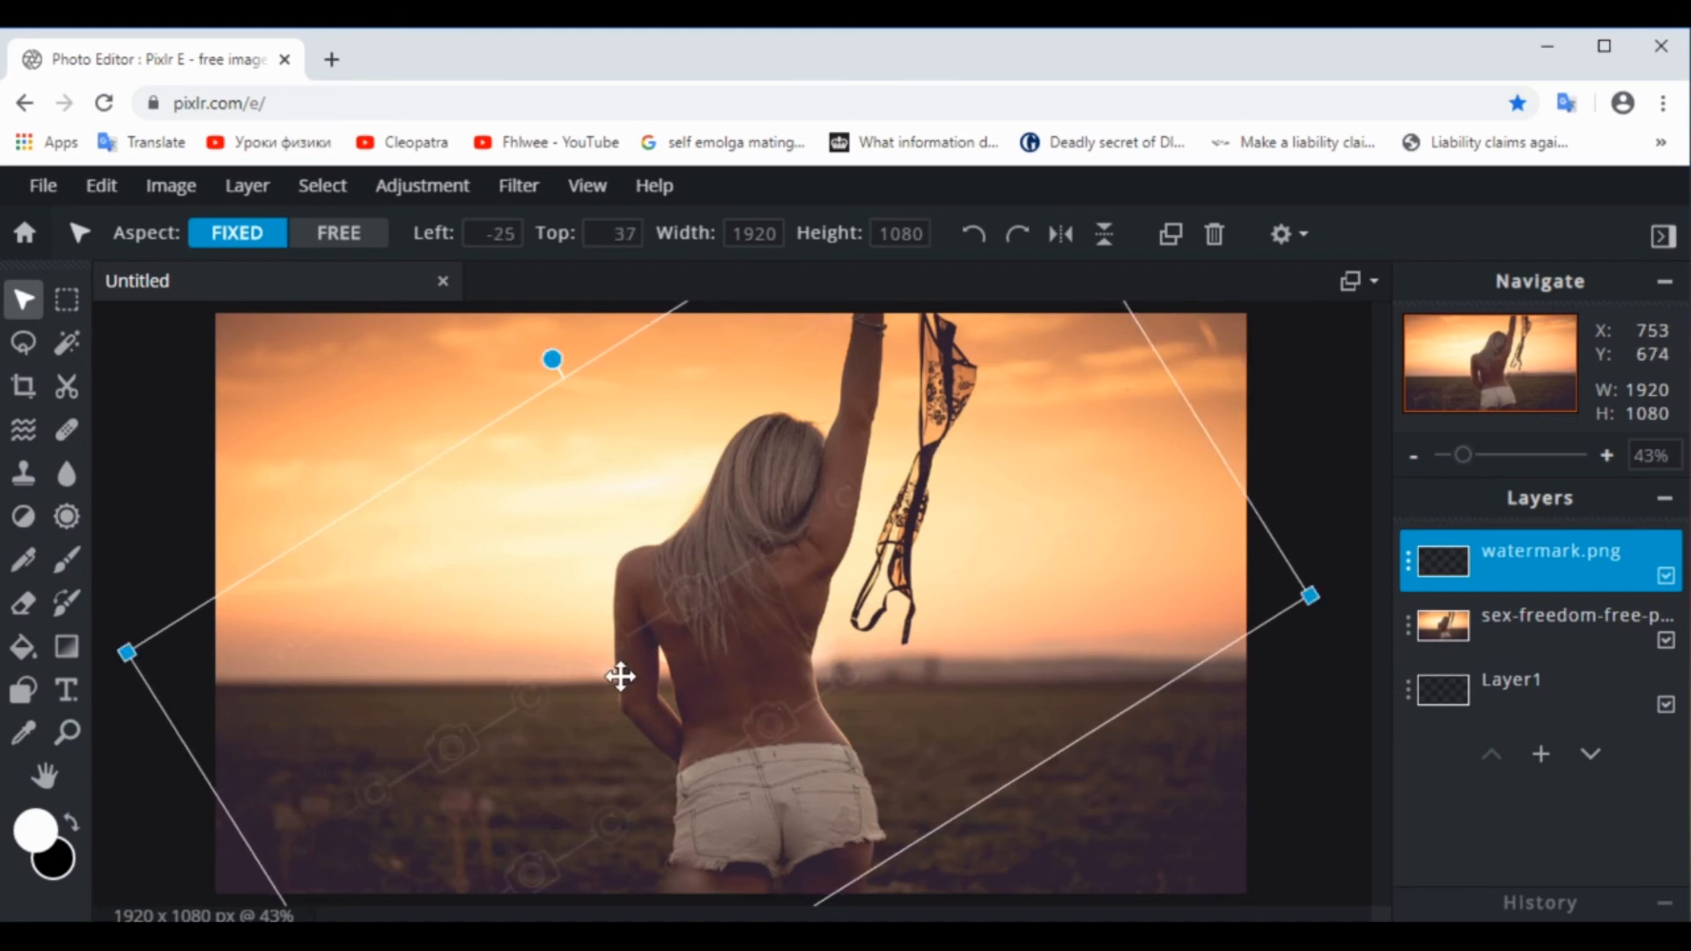
{"action": "left_click", "coordinate": [1319, 812]}
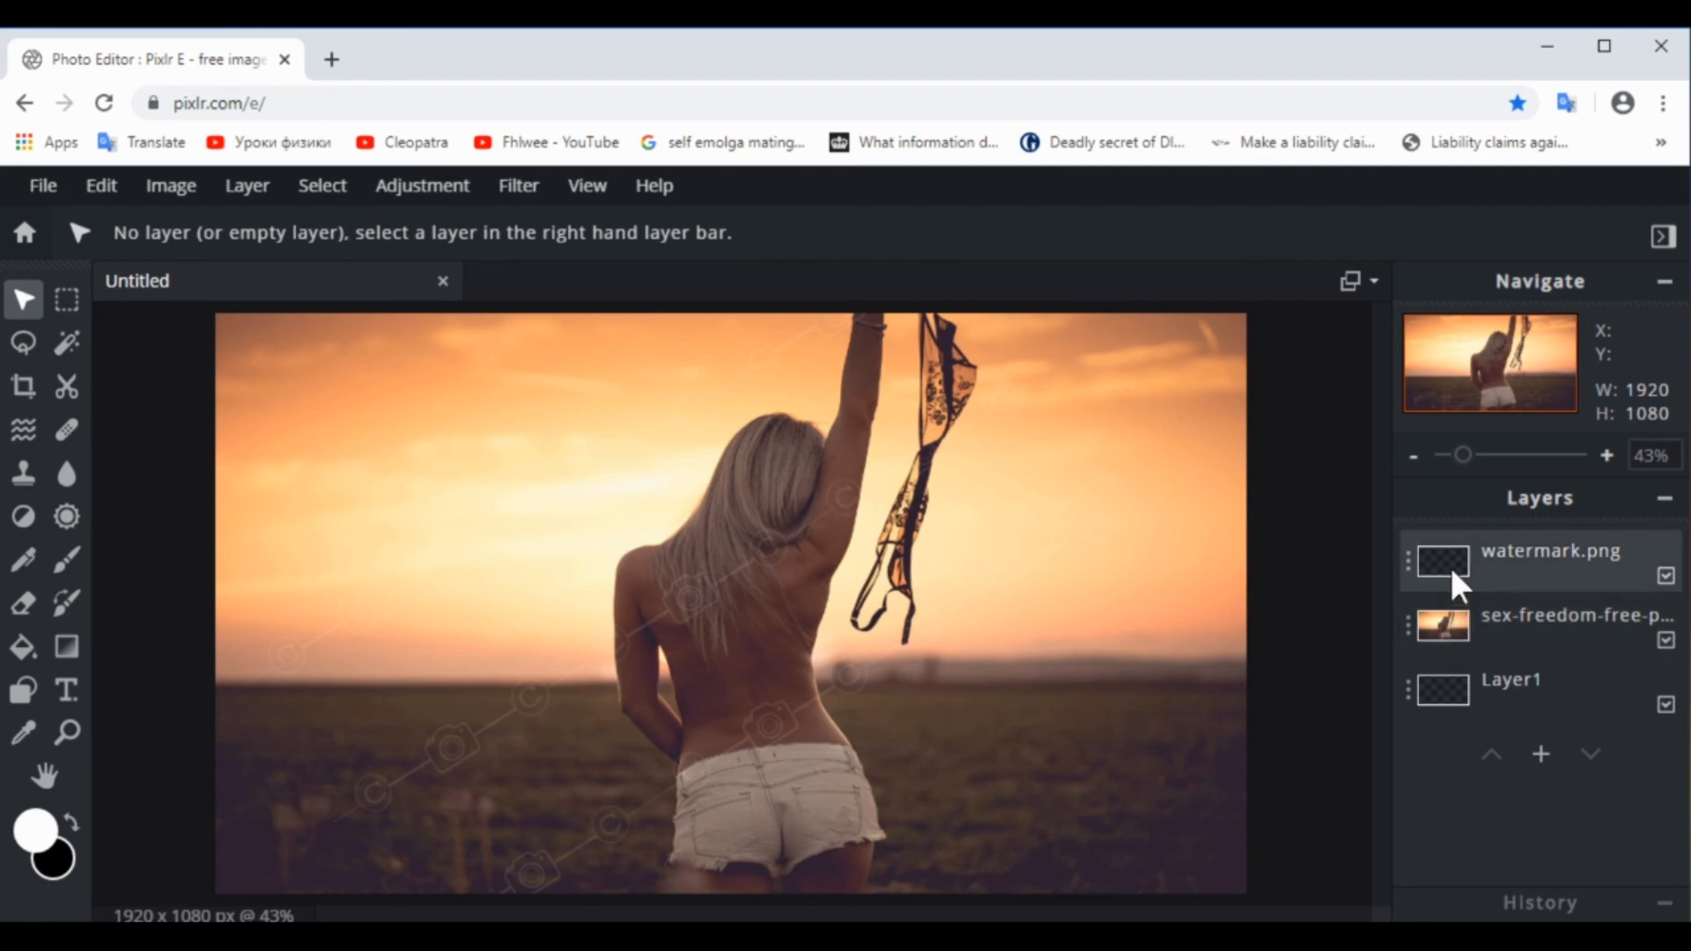
Delete the empty Layer1 beneath the photo layer
{"action": "left_click", "coordinate": [1667, 712]}
{"action": "left_click", "coordinate": [1410, 696]}
{"action": "left_click", "coordinate": [1361, 879]}
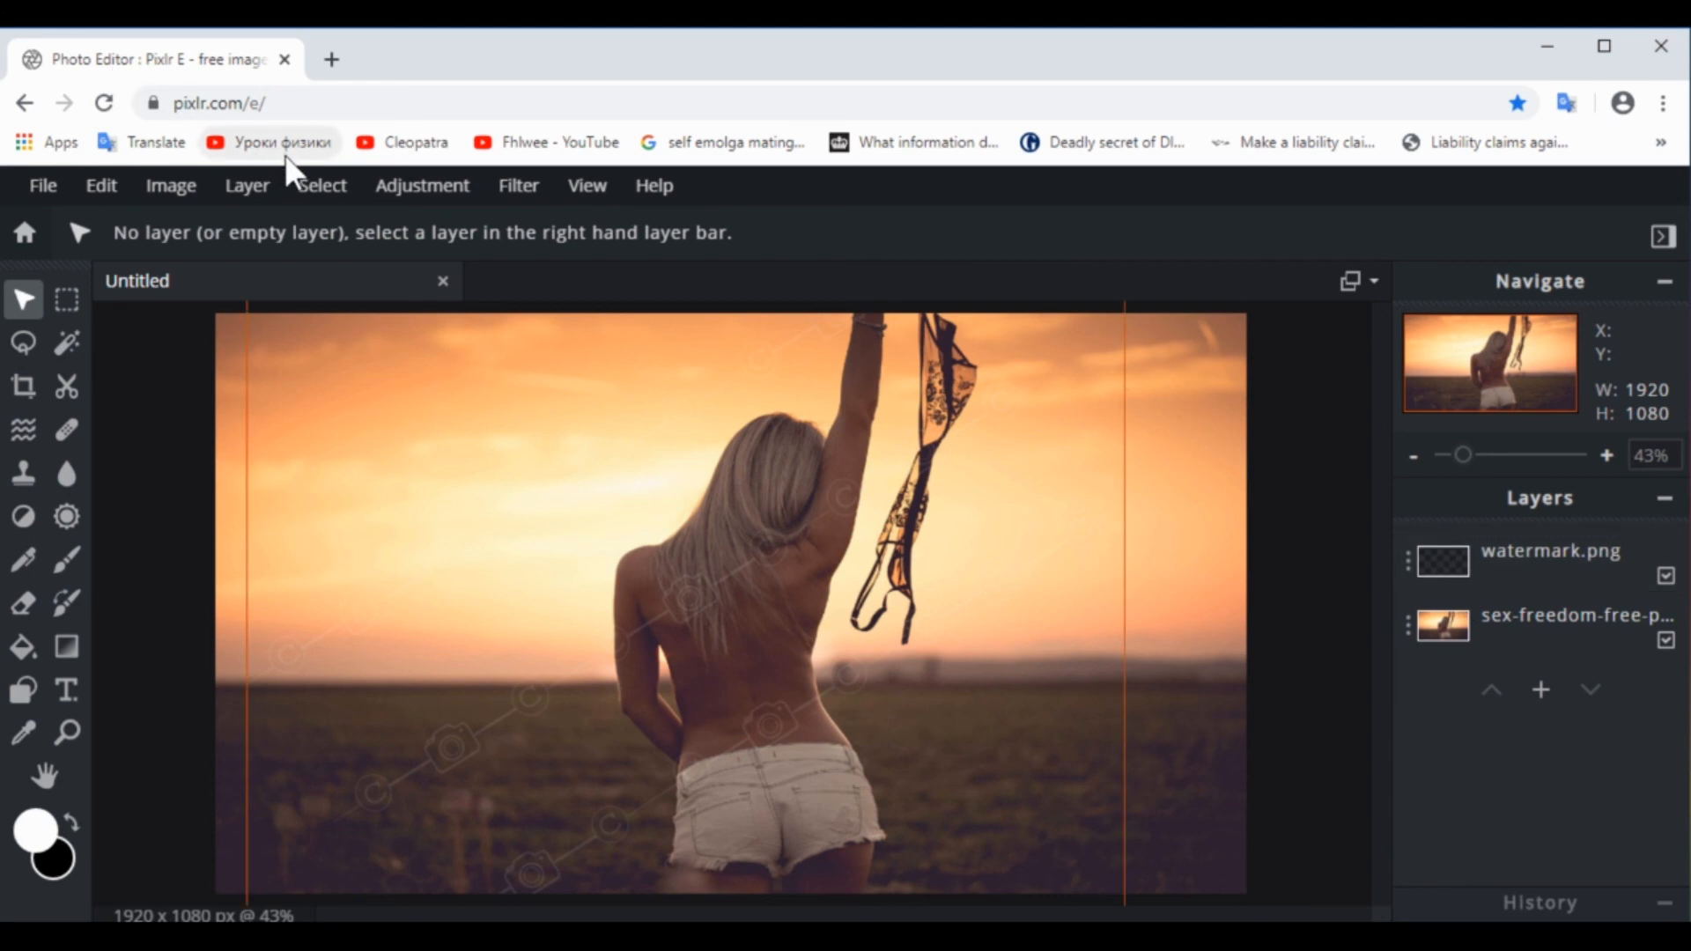
Select the whole canvas, merge the visible watermark and photo layers into one, and clear the selection with the Marquee tool
{"action": "left_click", "coordinate": [319, 196]}
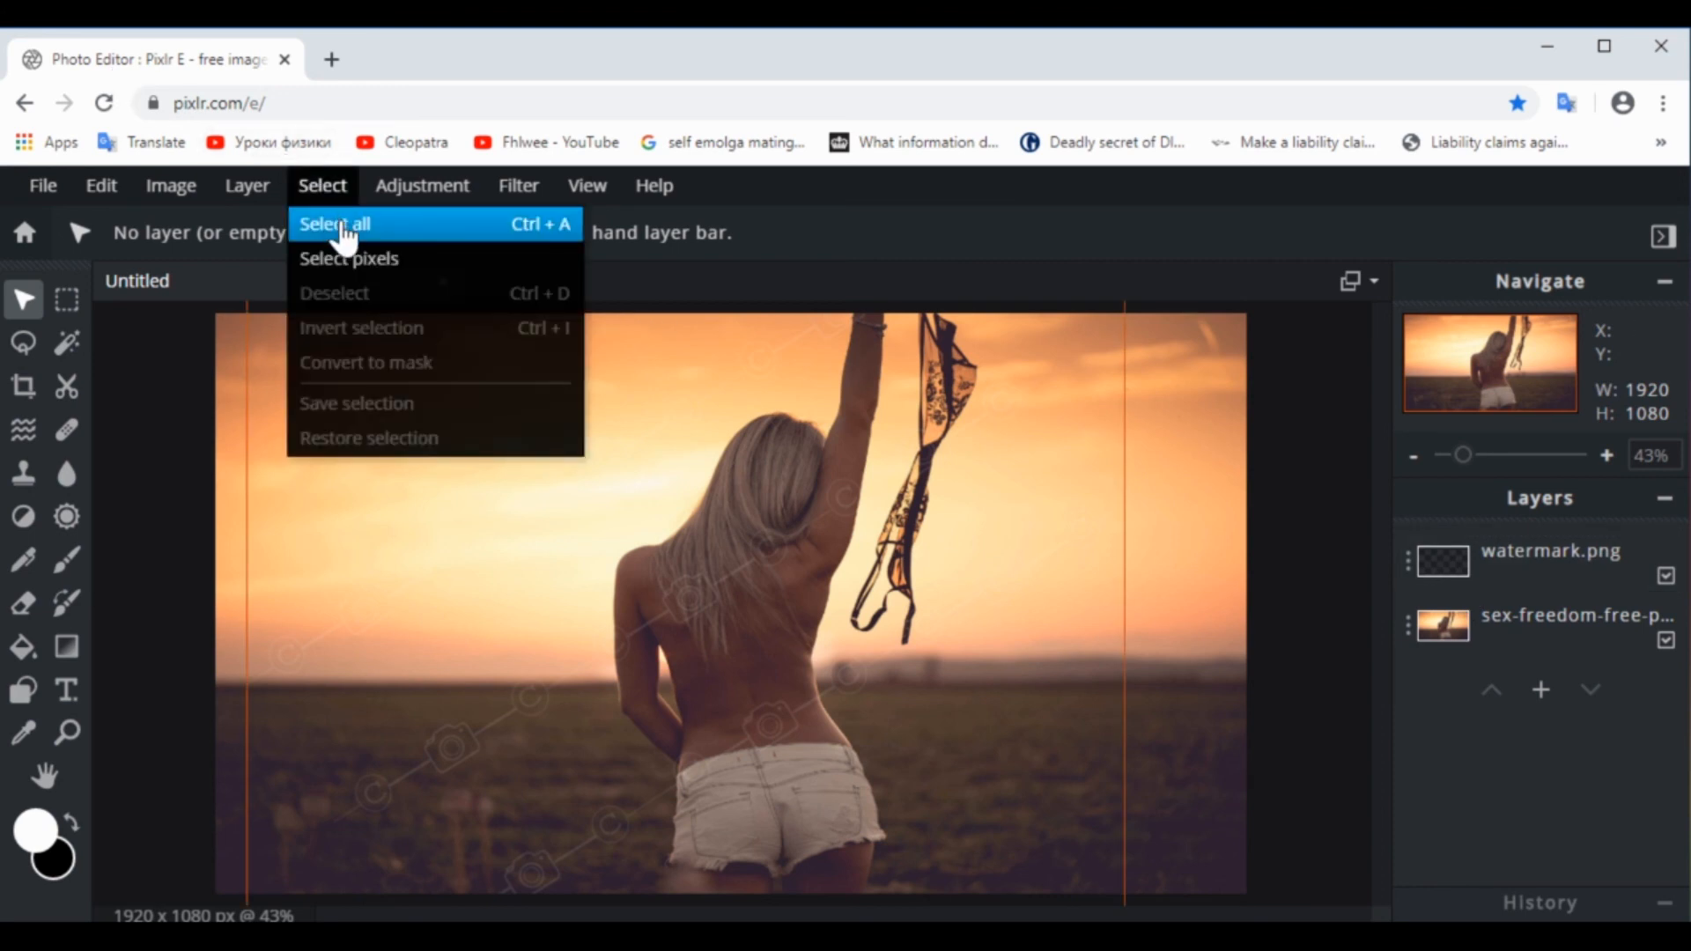
{"action": "left_click", "coordinate": [340, 227]}
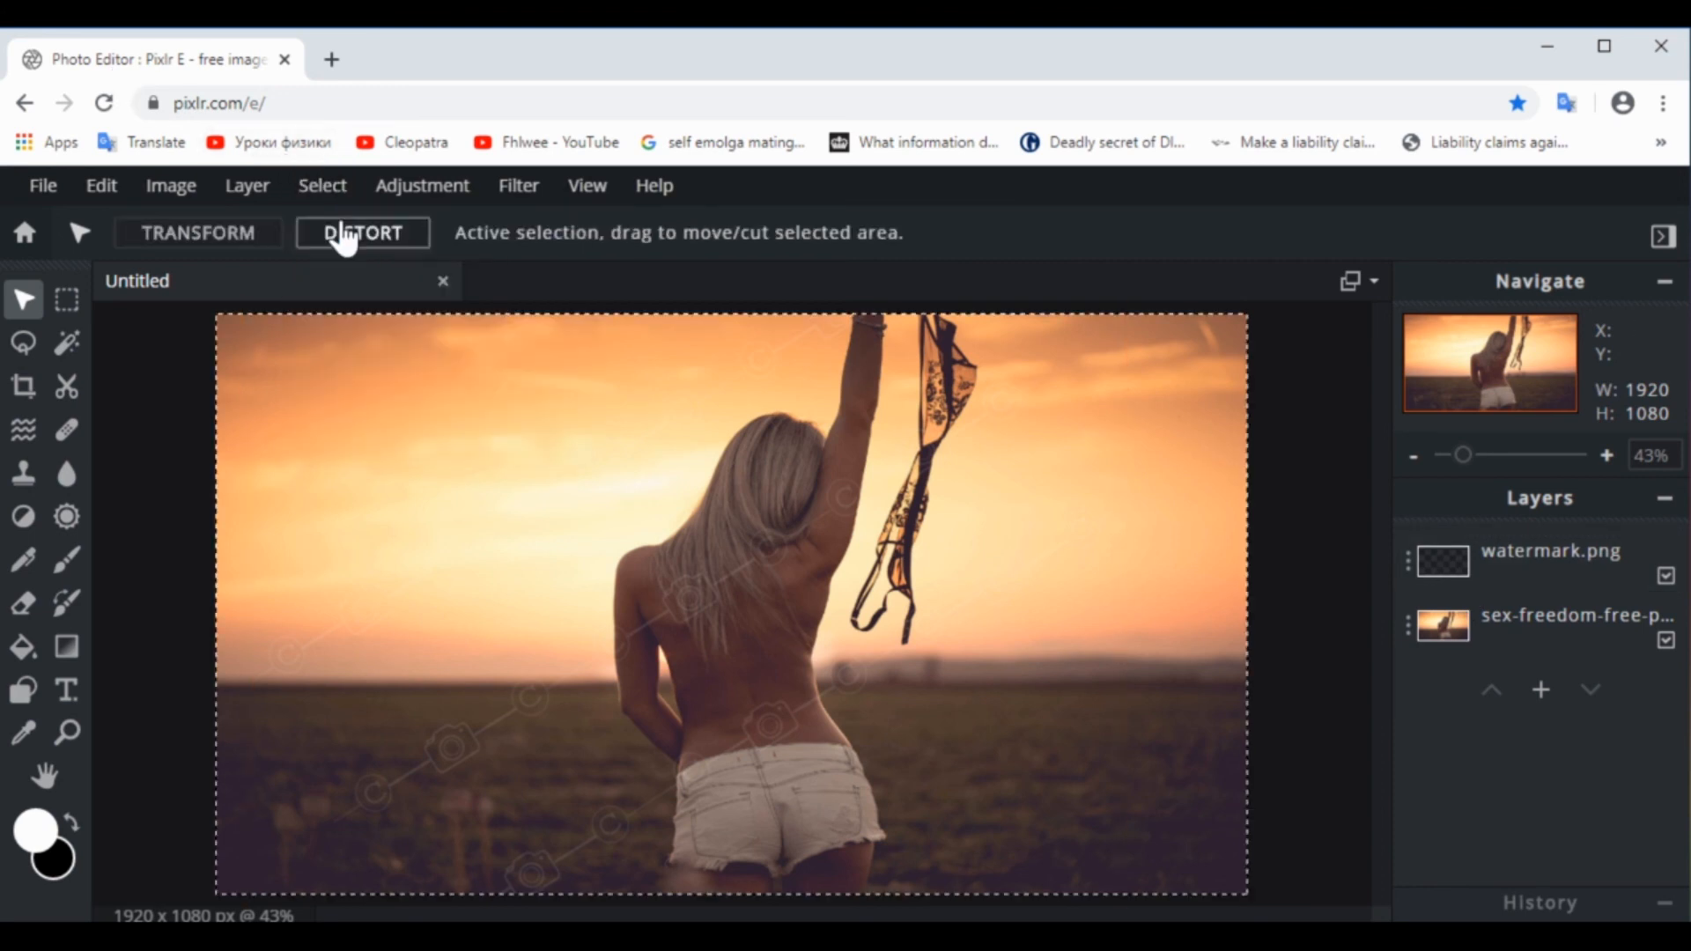
{"action": "left_click", "coordinate": [239, 189]}
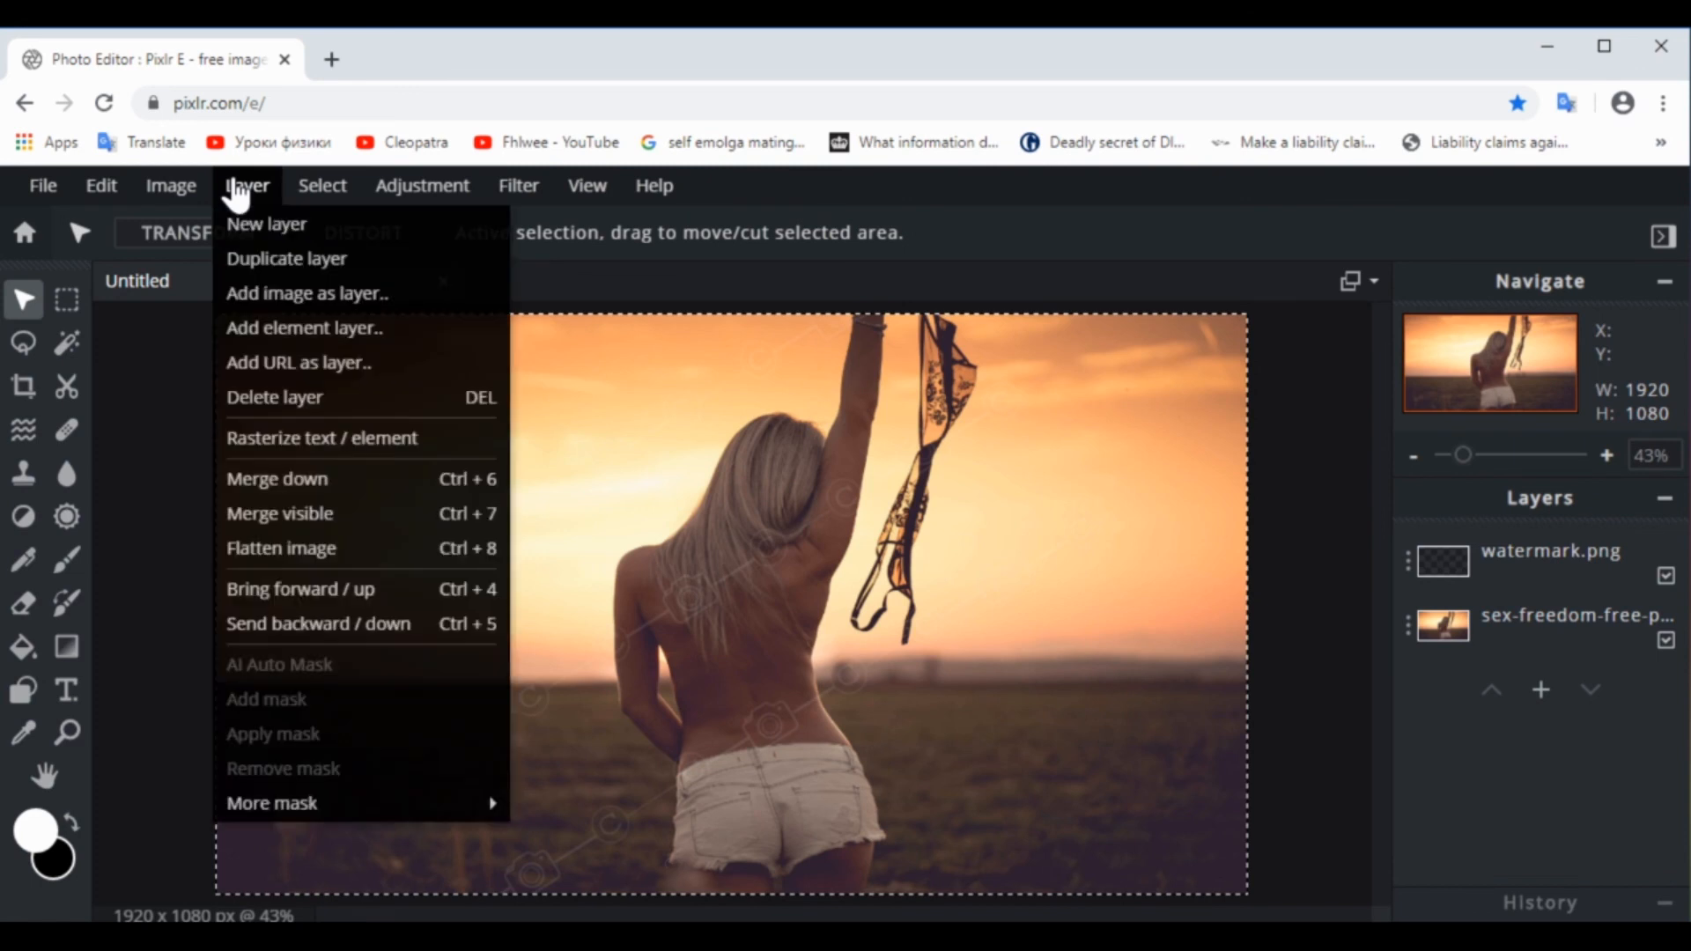
{"action": "left_click", "coordinate": [302, 517]}
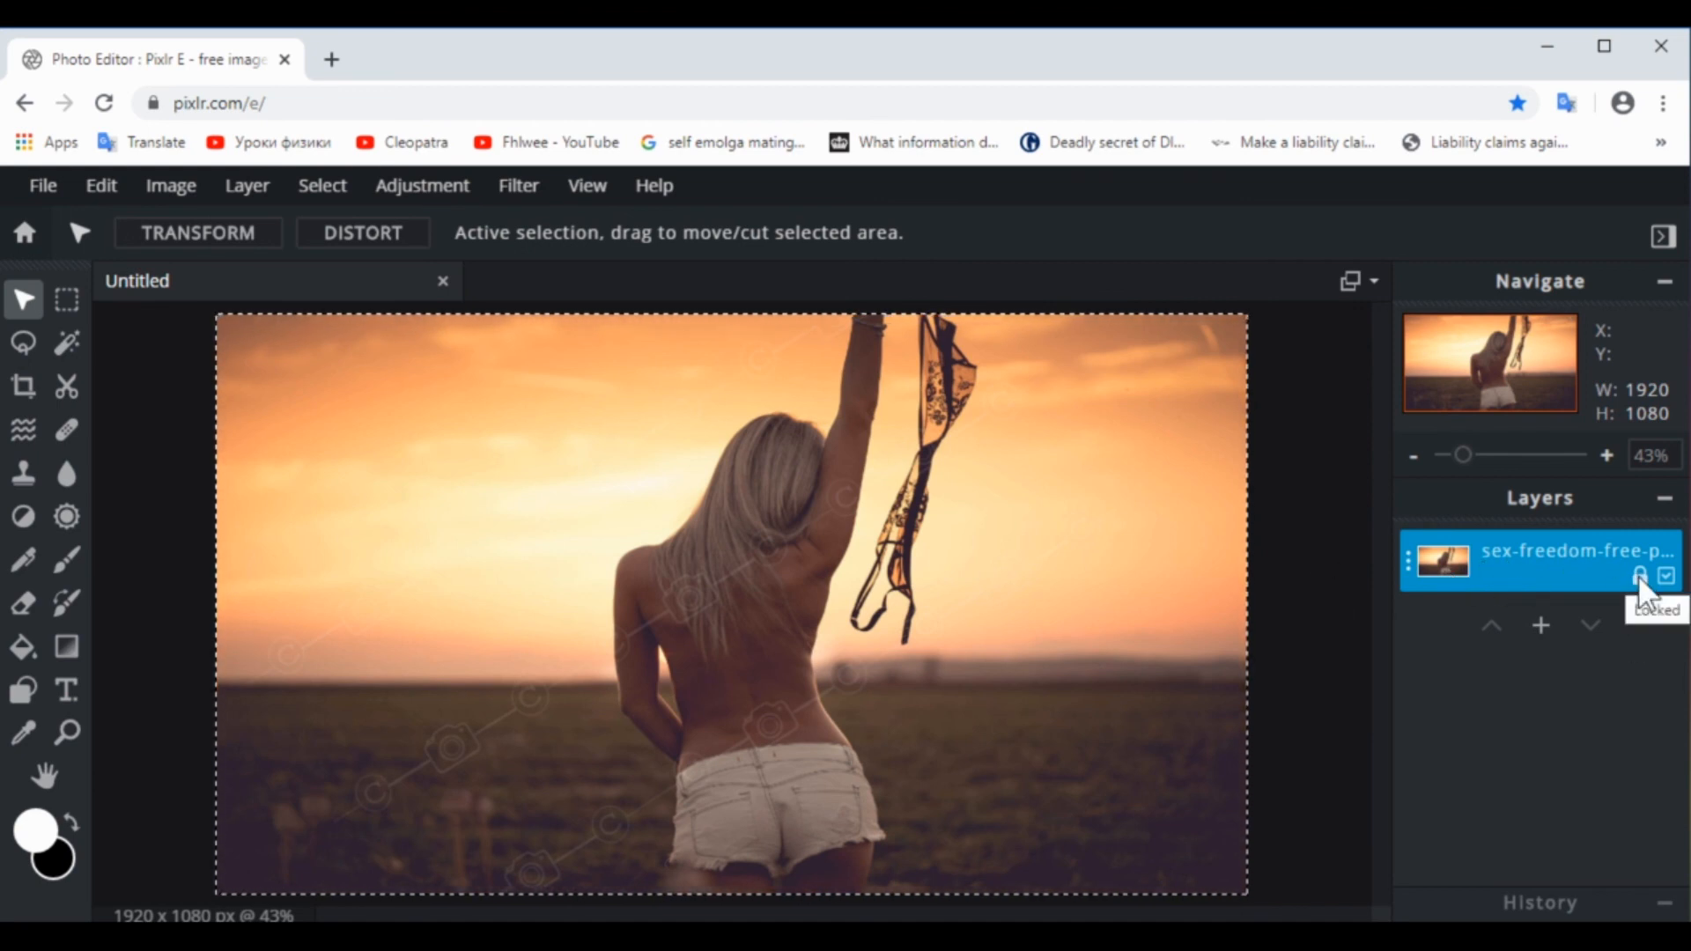
{"action": "left_click", "coordinate": [67, 302]}
{"action": "left_click", "coordinate": [114, 374]}
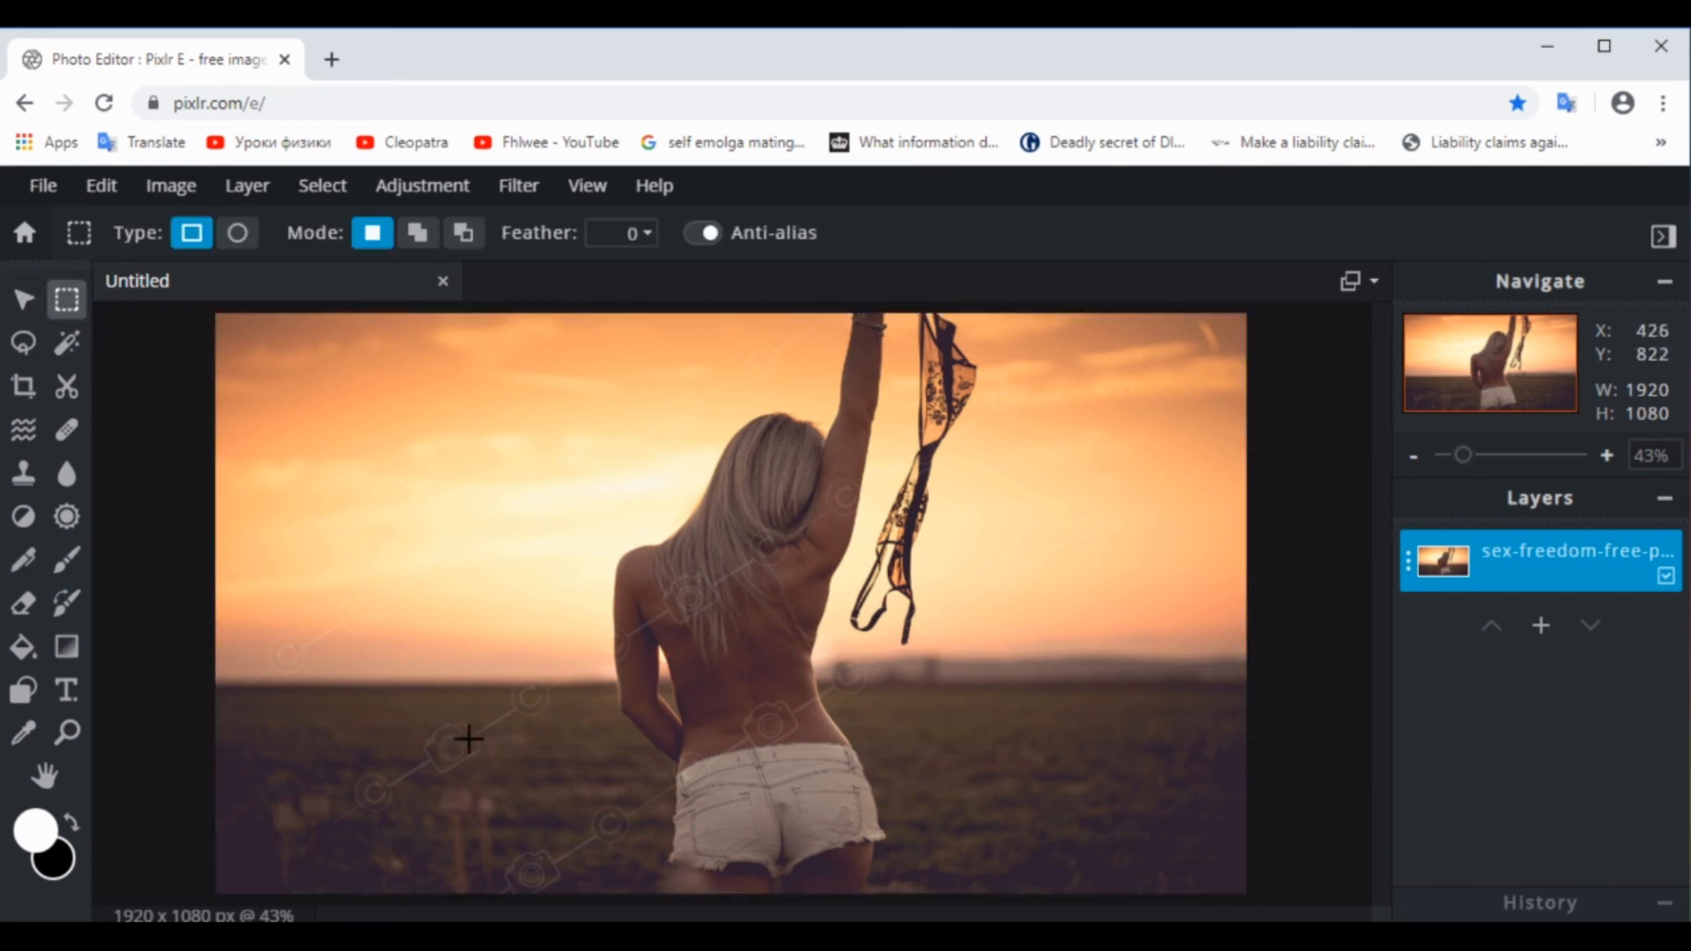